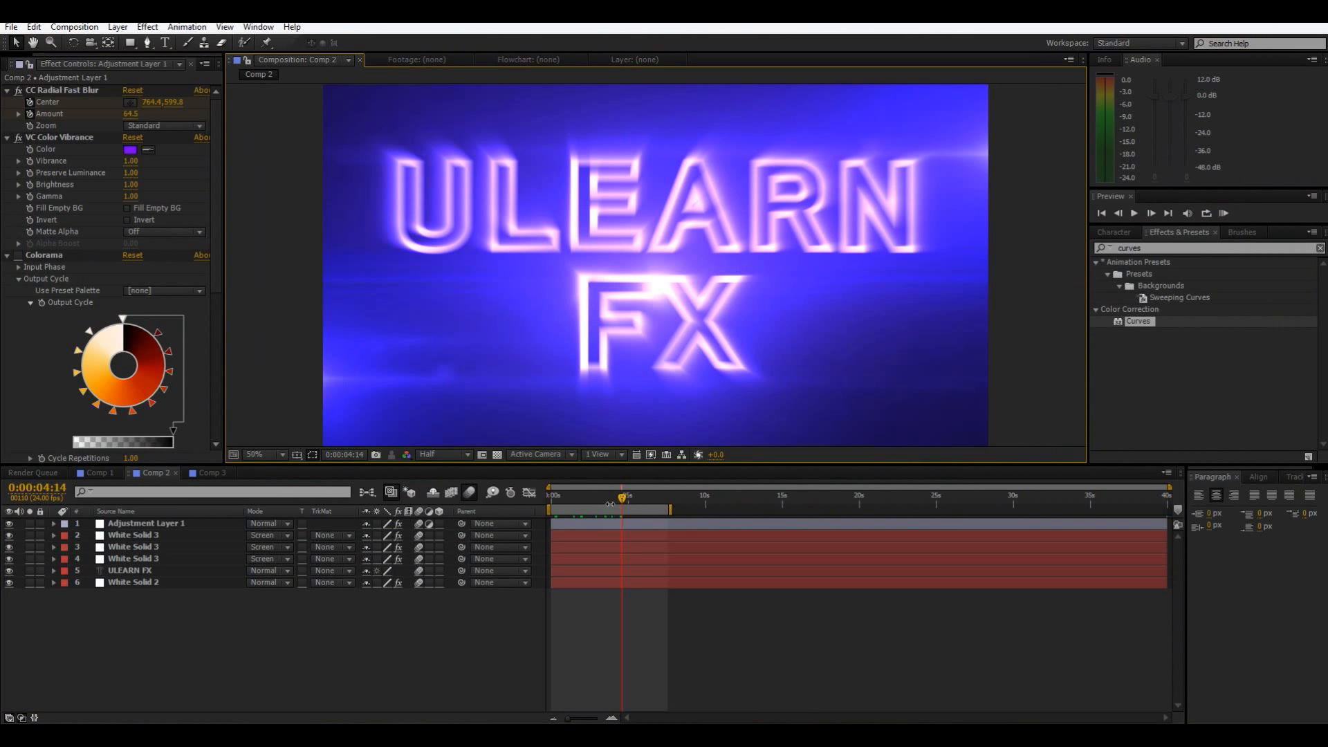
Step: Create a new 1920 x 1080 composition at 24 fps with a duration of 0:00:40:00
left_click(611, 504)
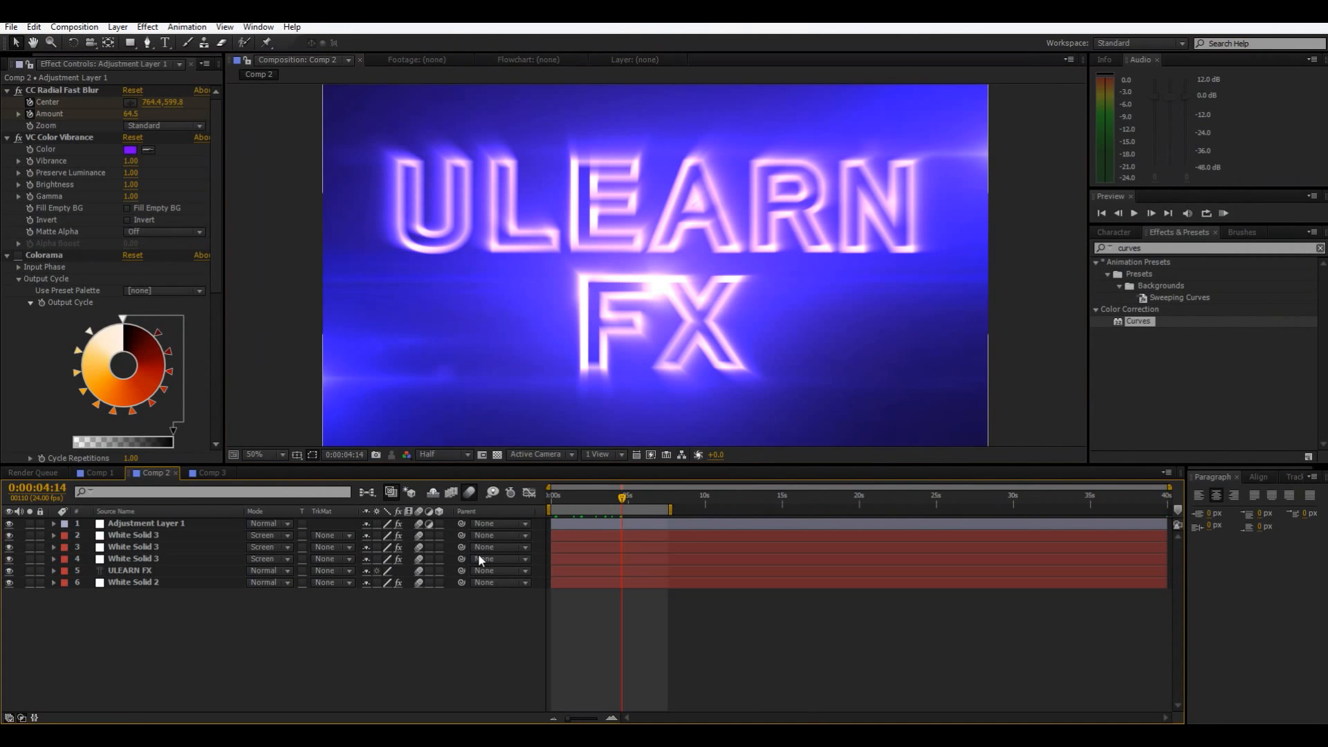
left_click(9, 65)
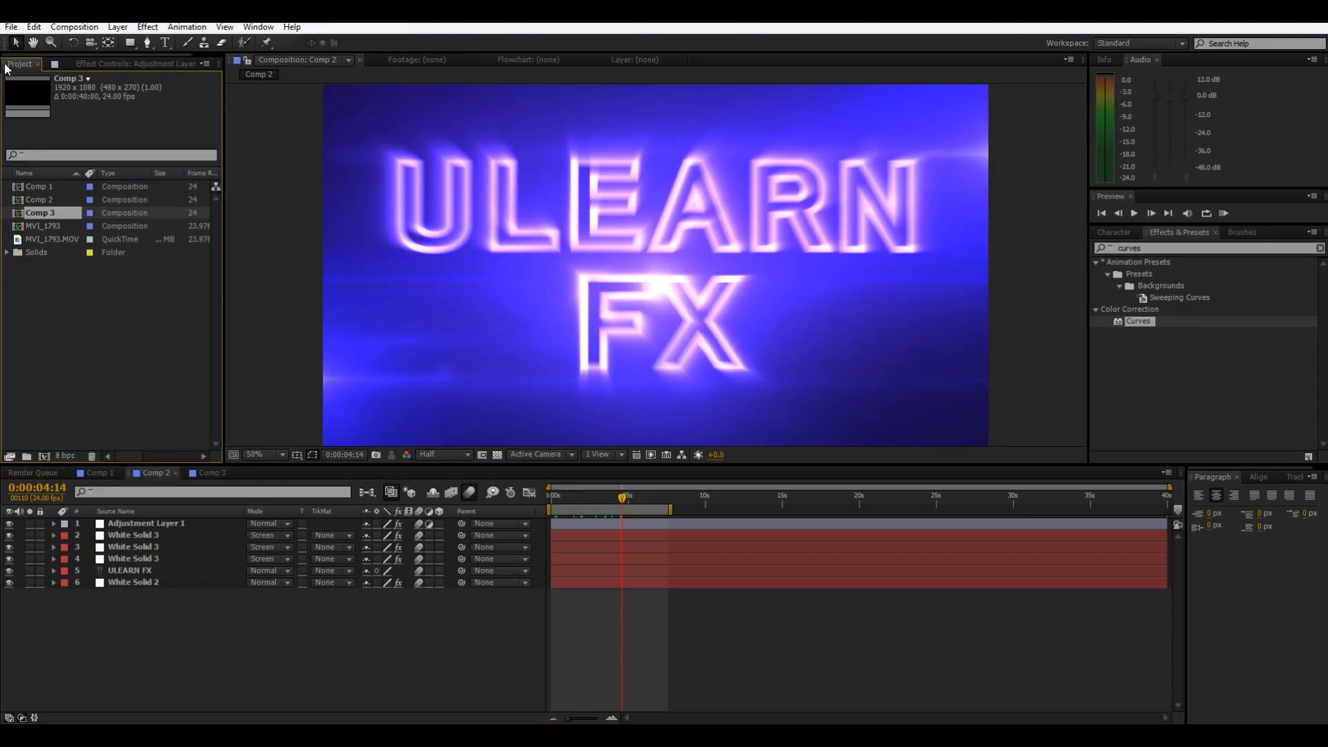
left_click(44, 457)
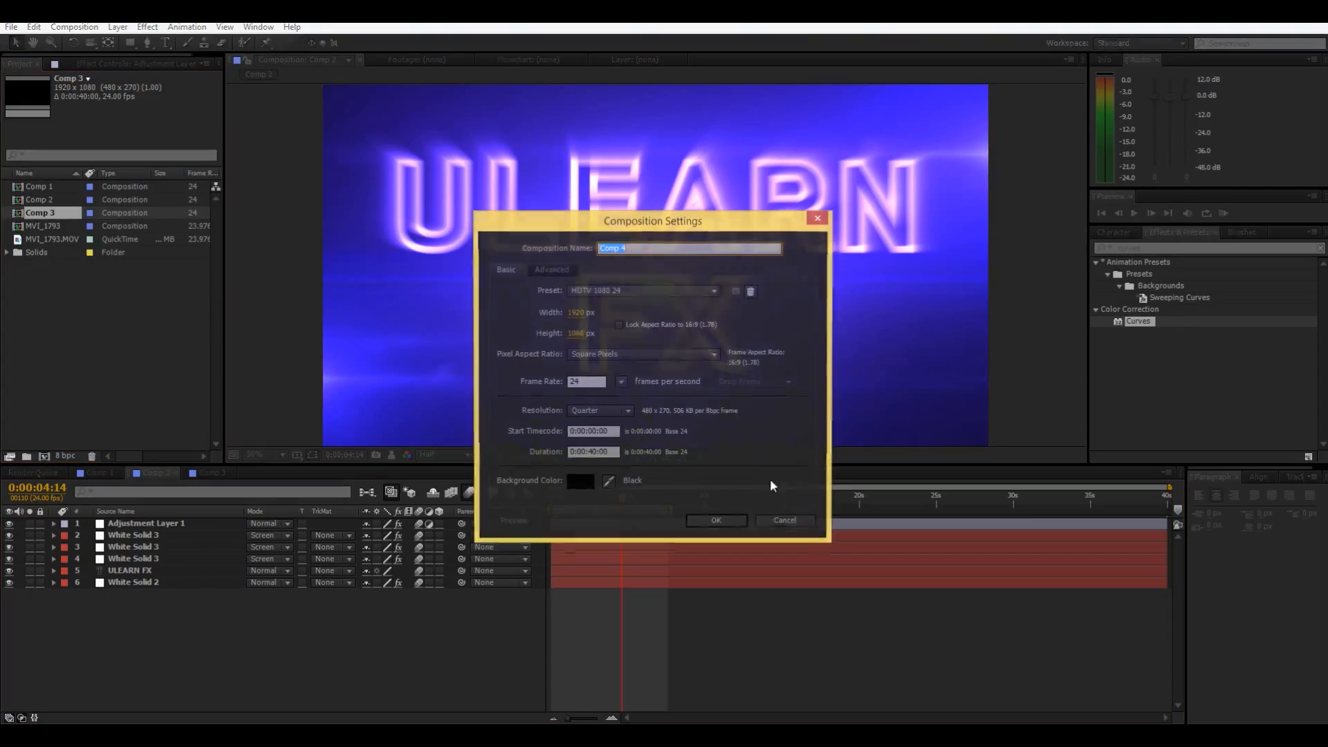
left_click(725, 523)
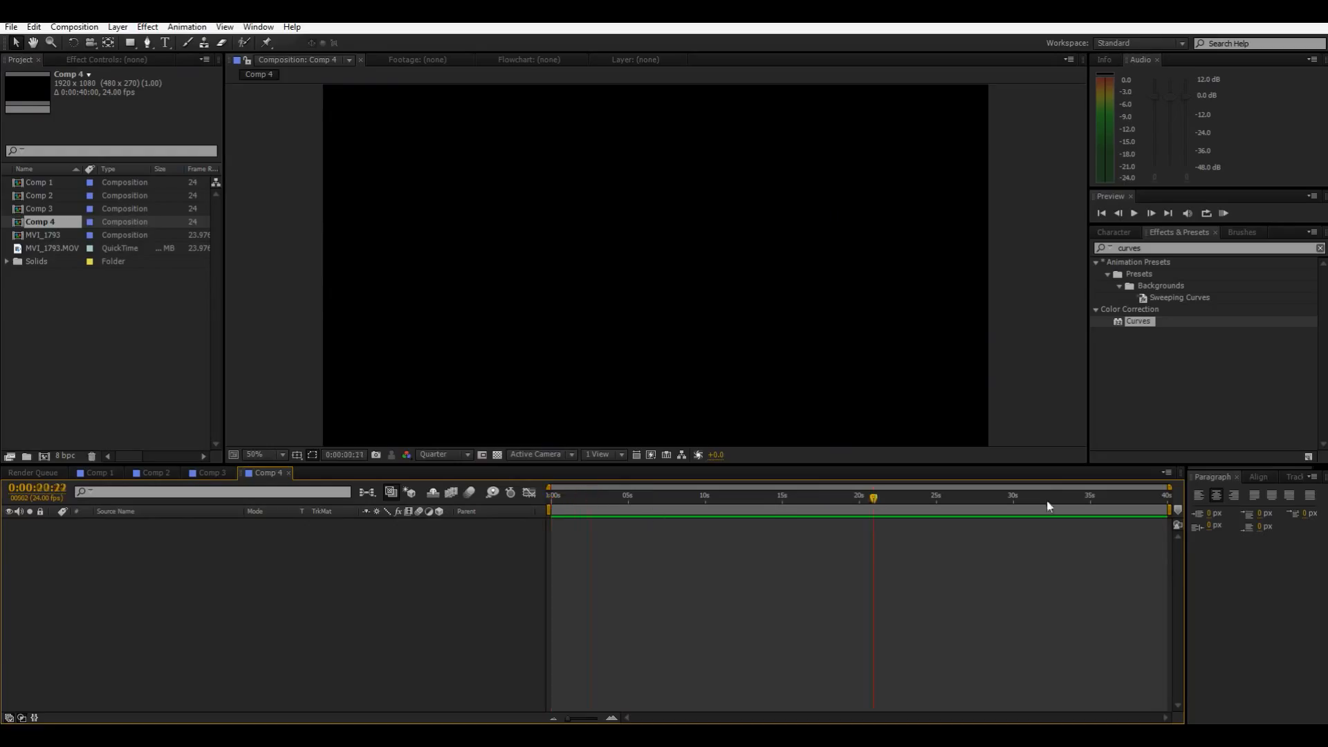
Step: Add a white solid layer to the new composition
right_click(160, 566)
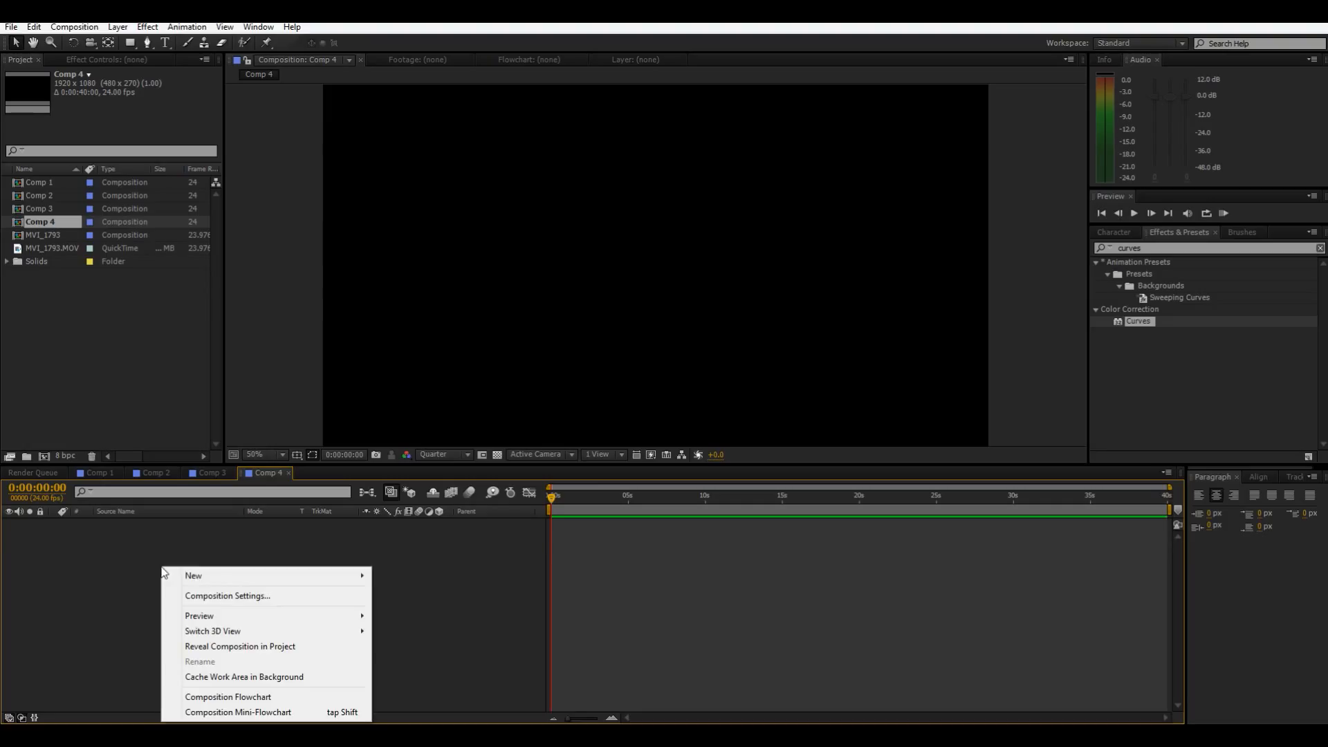
mouse_move(193, 576)
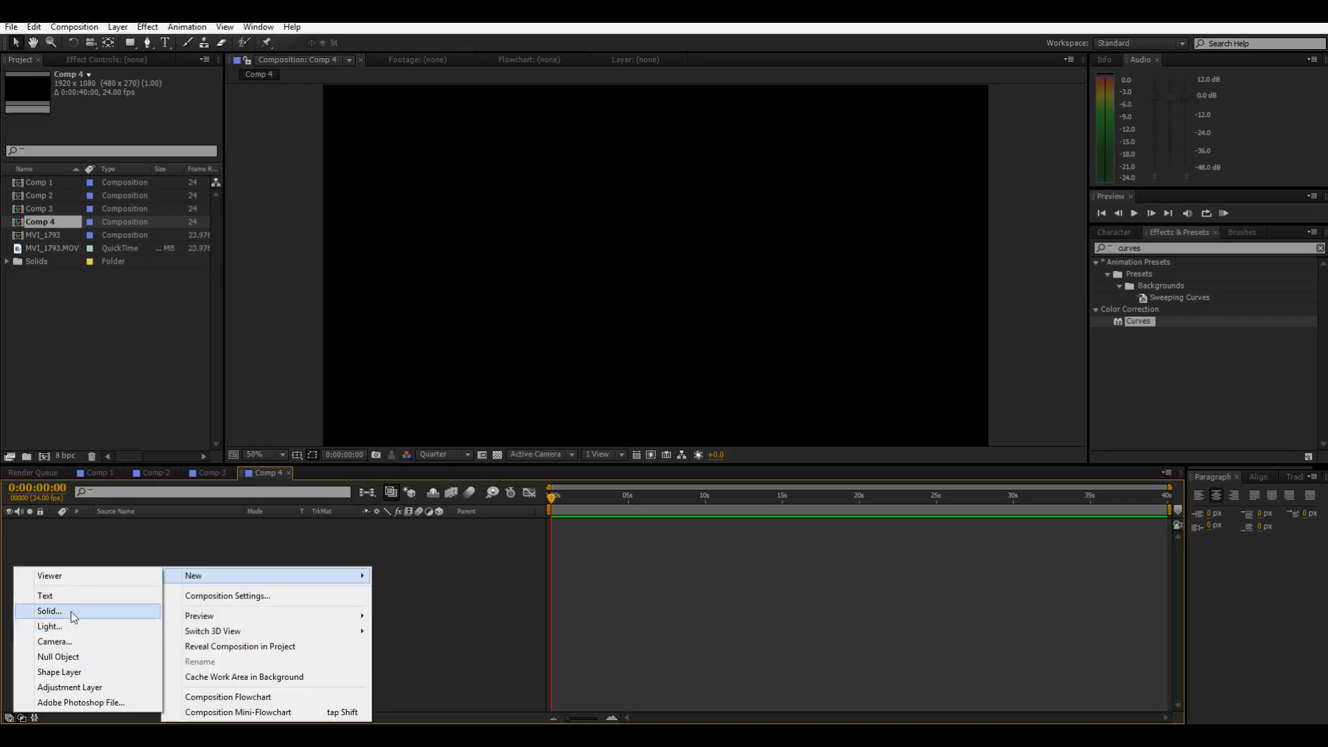
left_click(62, 611)
left_click(612, 429)
Step: Apply the CC Threads effect to the white solid and set the composition preview resolution to Full
left_click(1170, 248)
type("thread")
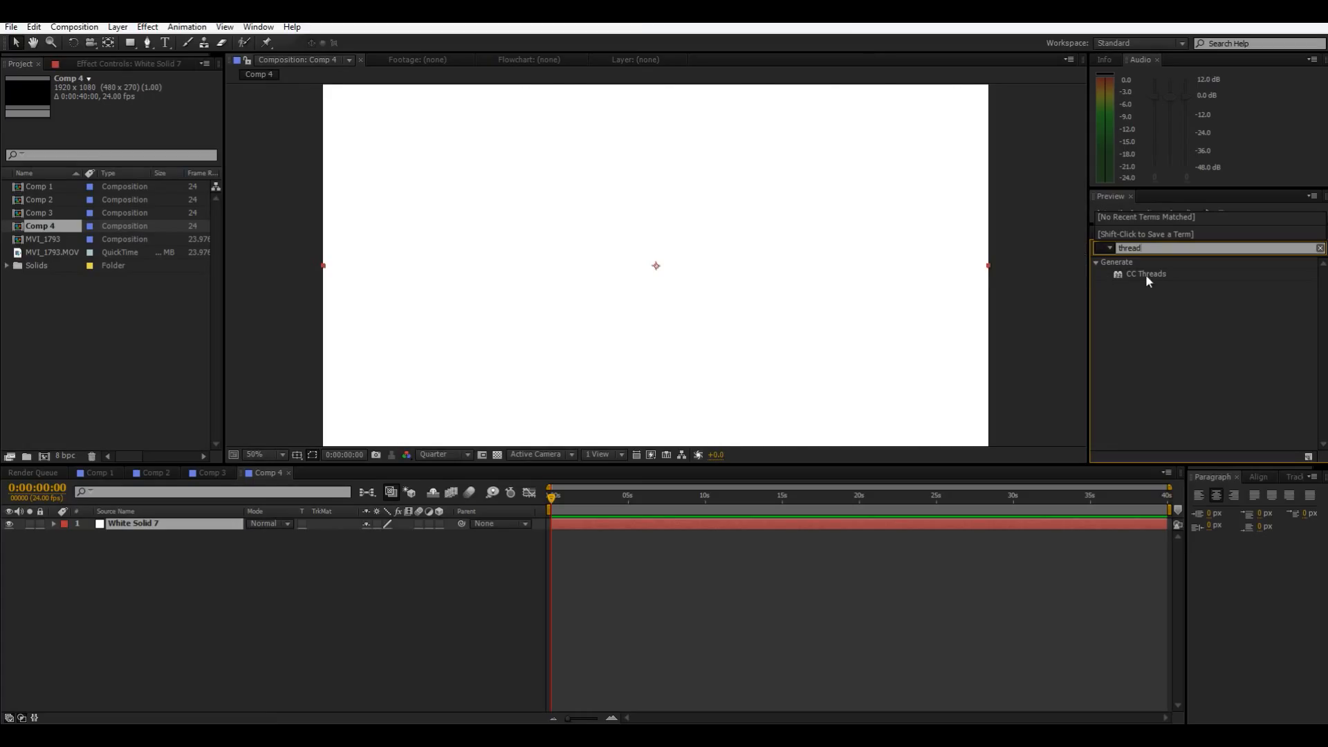
left_click_drag(1145, 274, 448, 315)
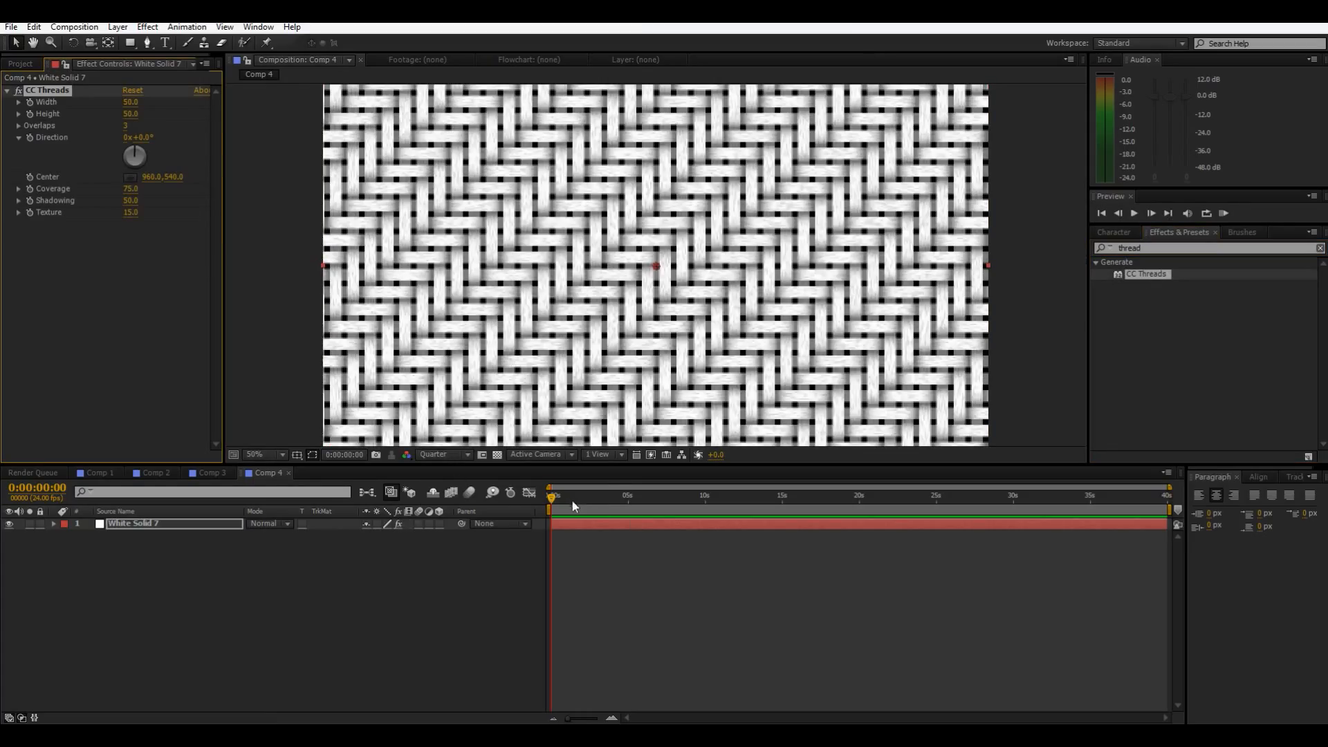
left_click(436, 455)
left_click(446, 491)
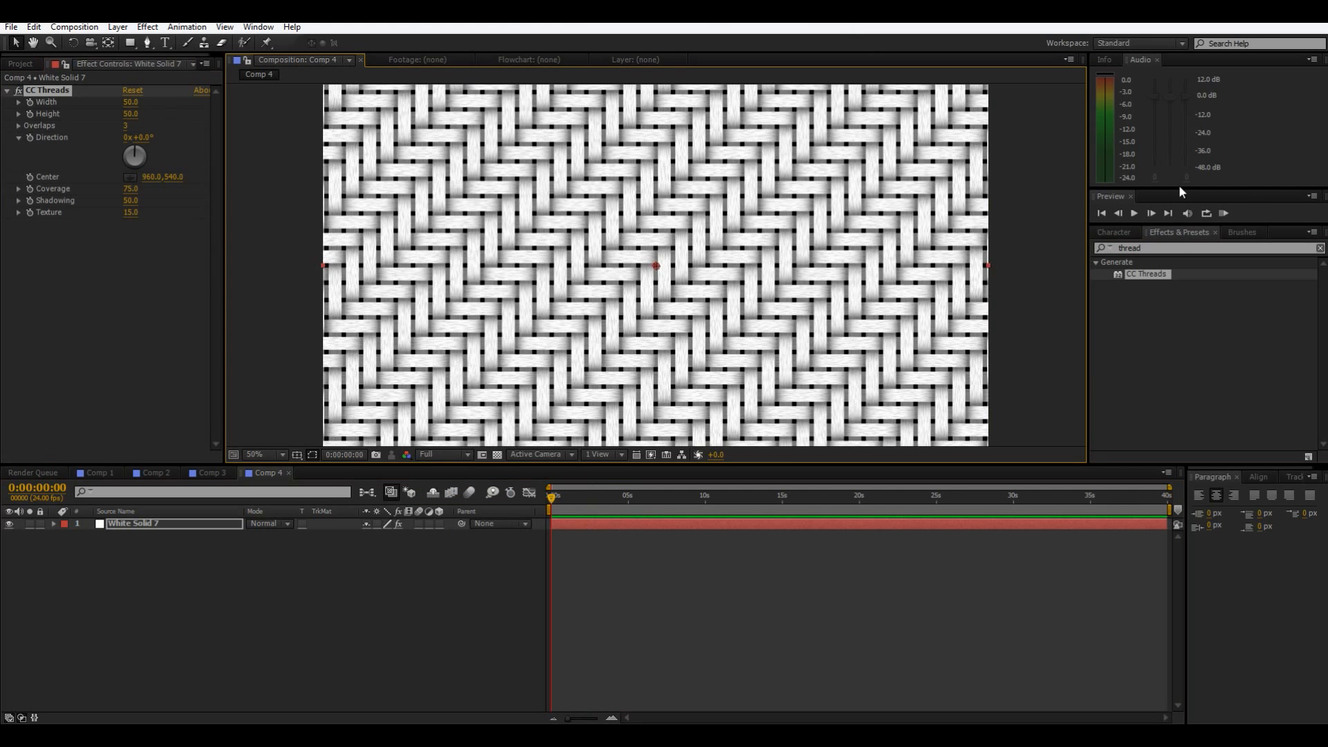
Step: Apply Polar Coordinates to the white solid with 100% interpolation and Rect to Polar conversion
left_click_drag(1191, 248, 593, 282)
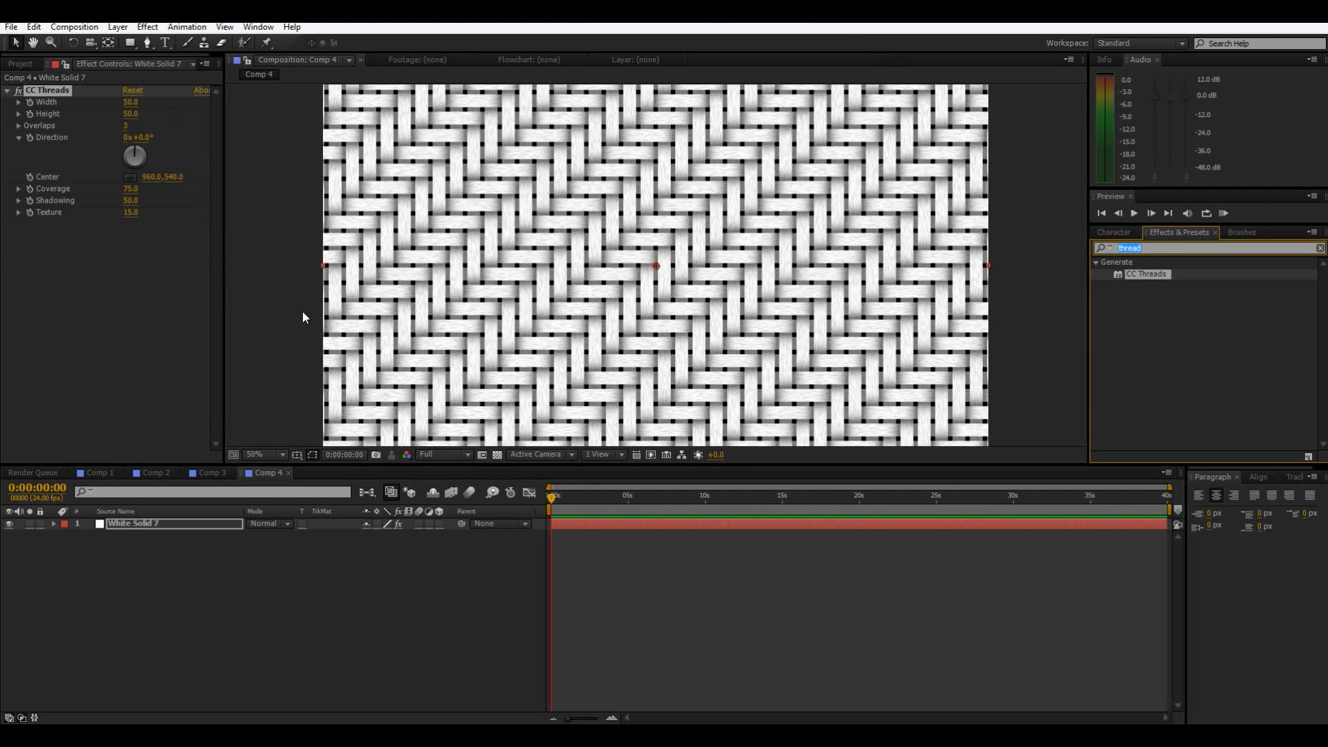
type("polar")
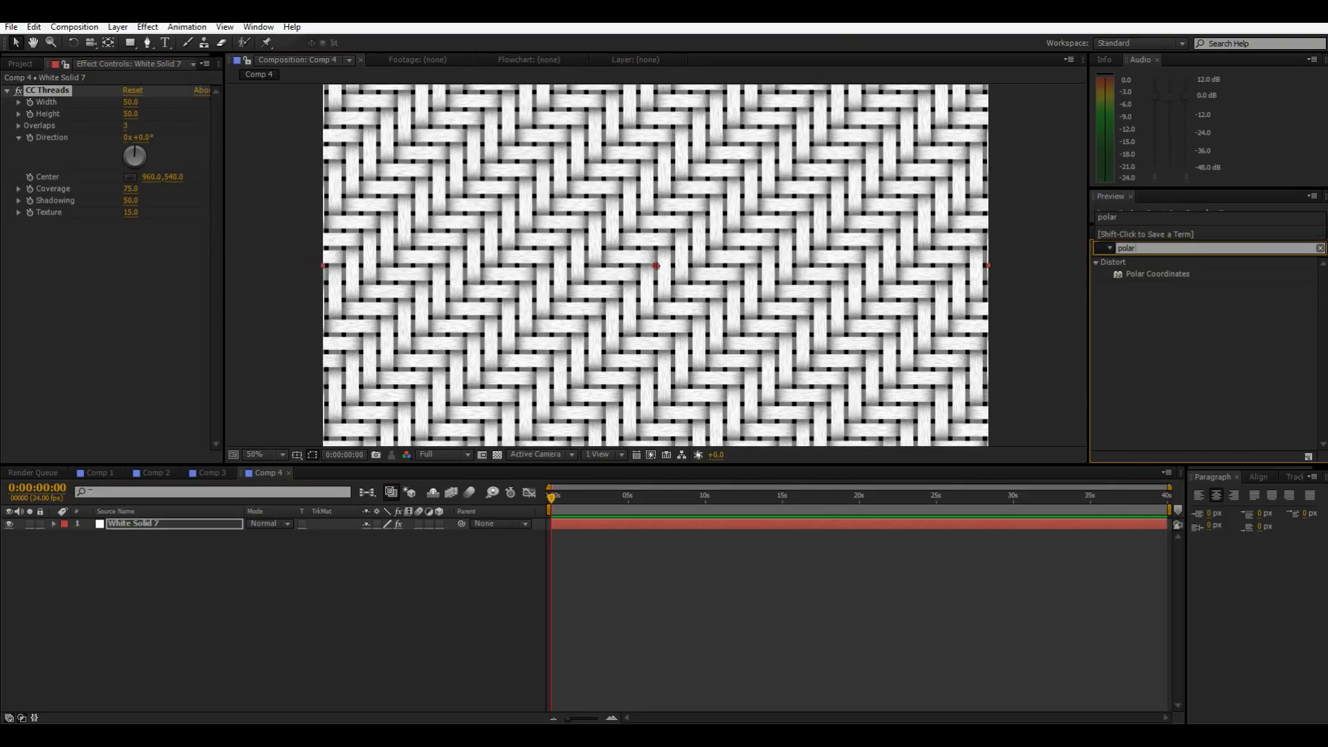
double_click(1141, 275)
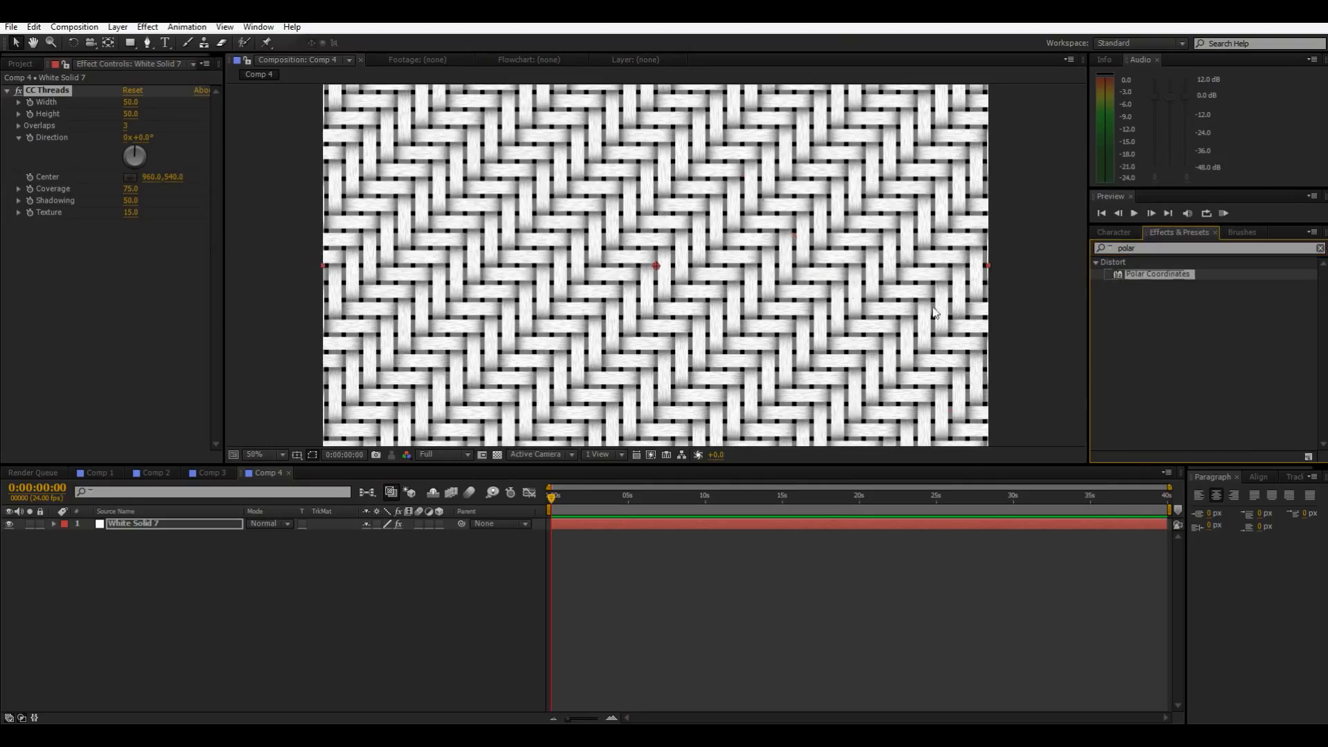
left_click_drag(132, 236, 173, 236)
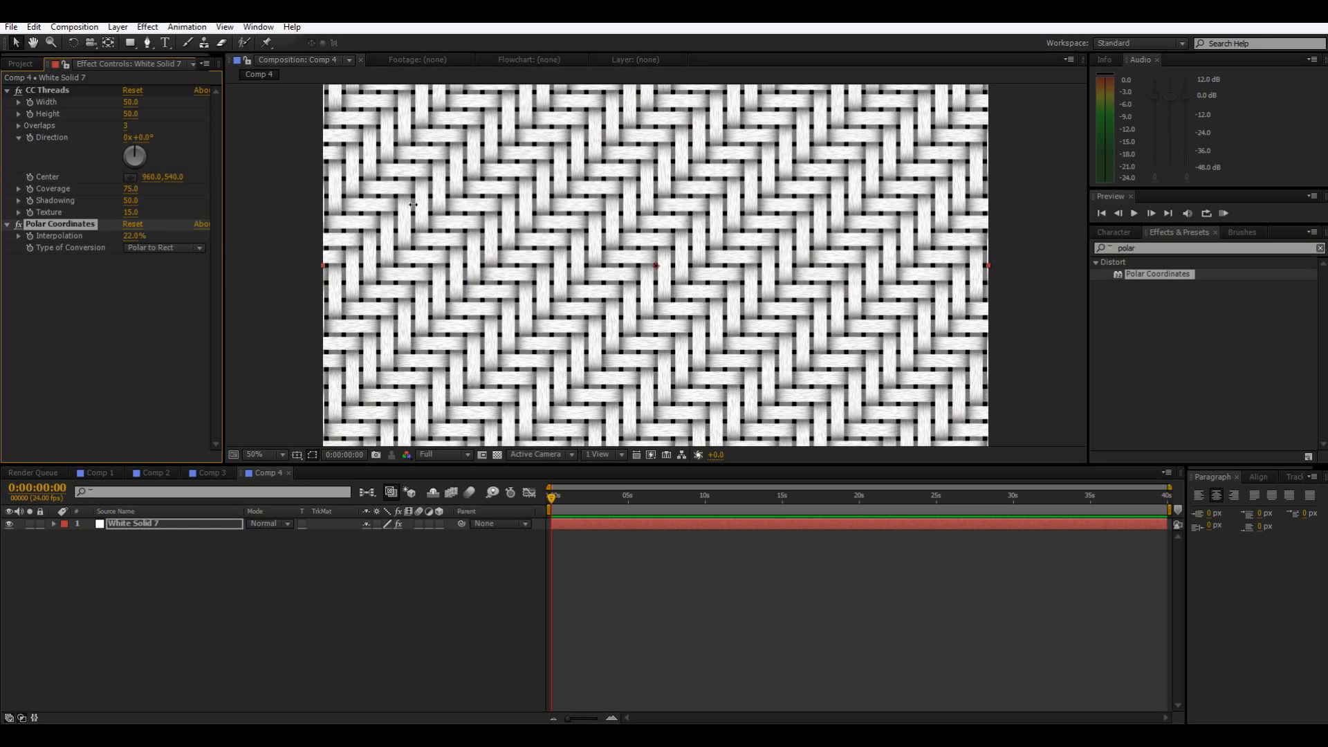
left_click(165, 248)
left_click(169, 265)
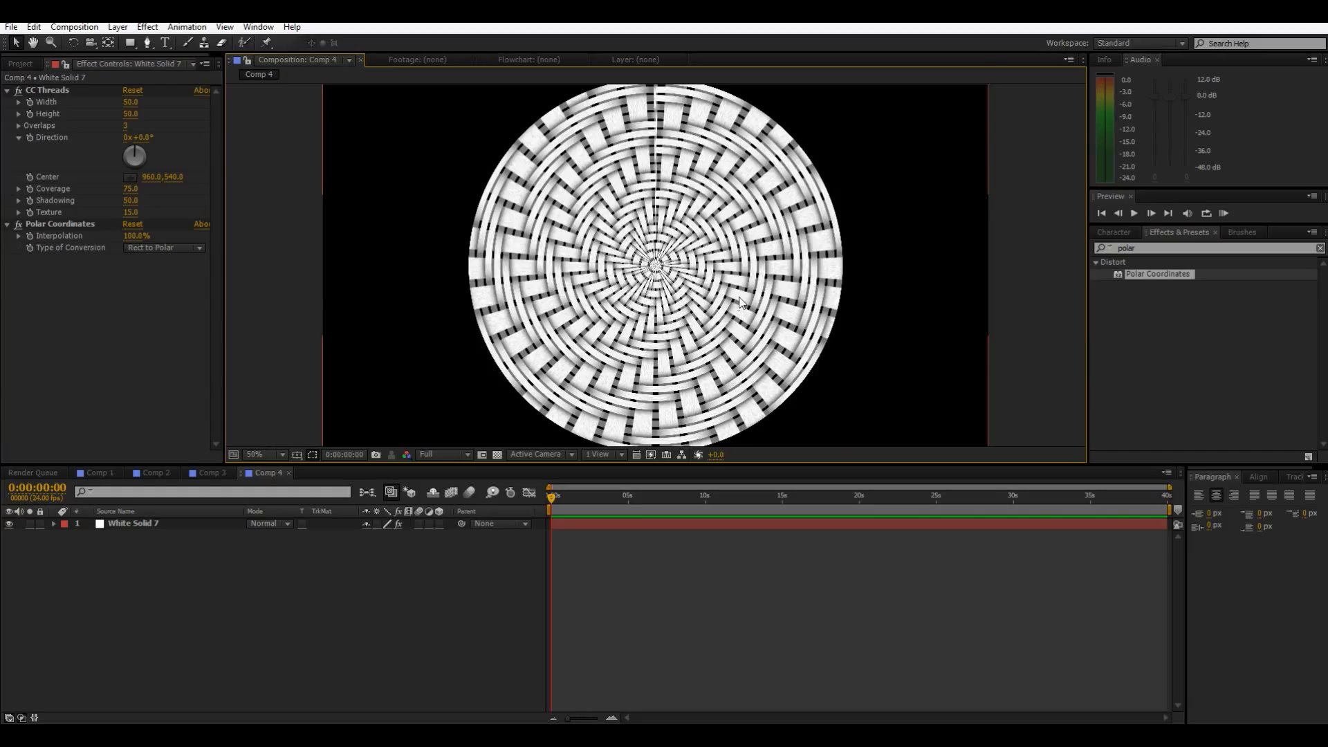
Step: Compare the white solid with the Polar Coordinates effect switched off and on
left_click(128, 526)
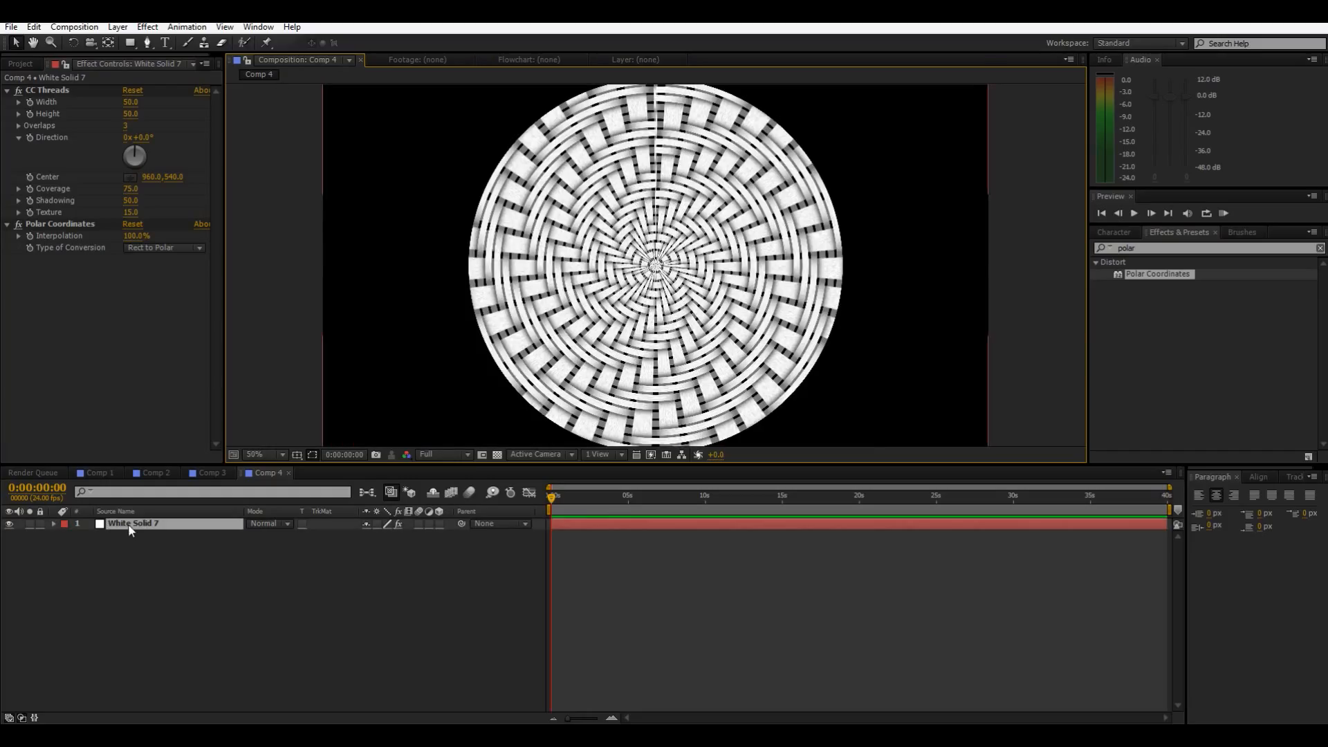
left_click(51, 224)
left_click(18, 224)
left_click(18, 224)
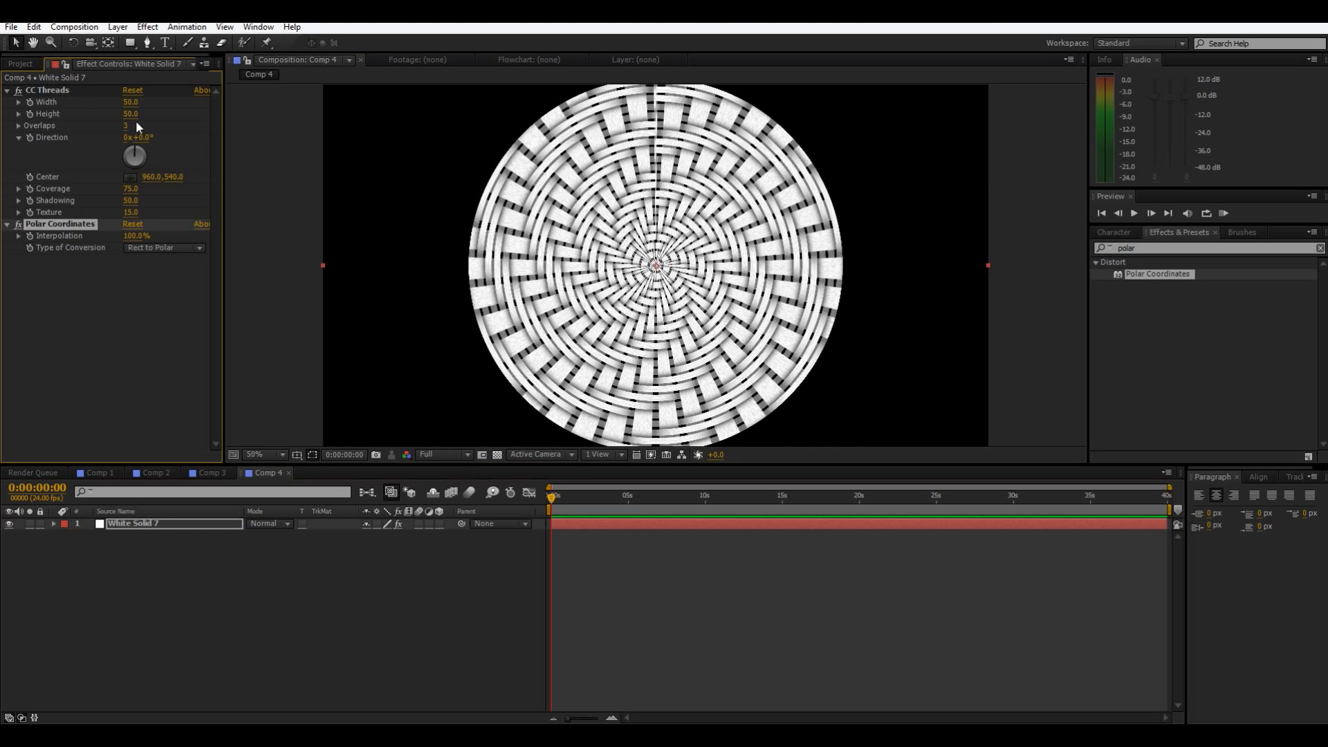
Step: Set the CC Threads texture to 0 and its shadowing to 100
left_click(131, 207)
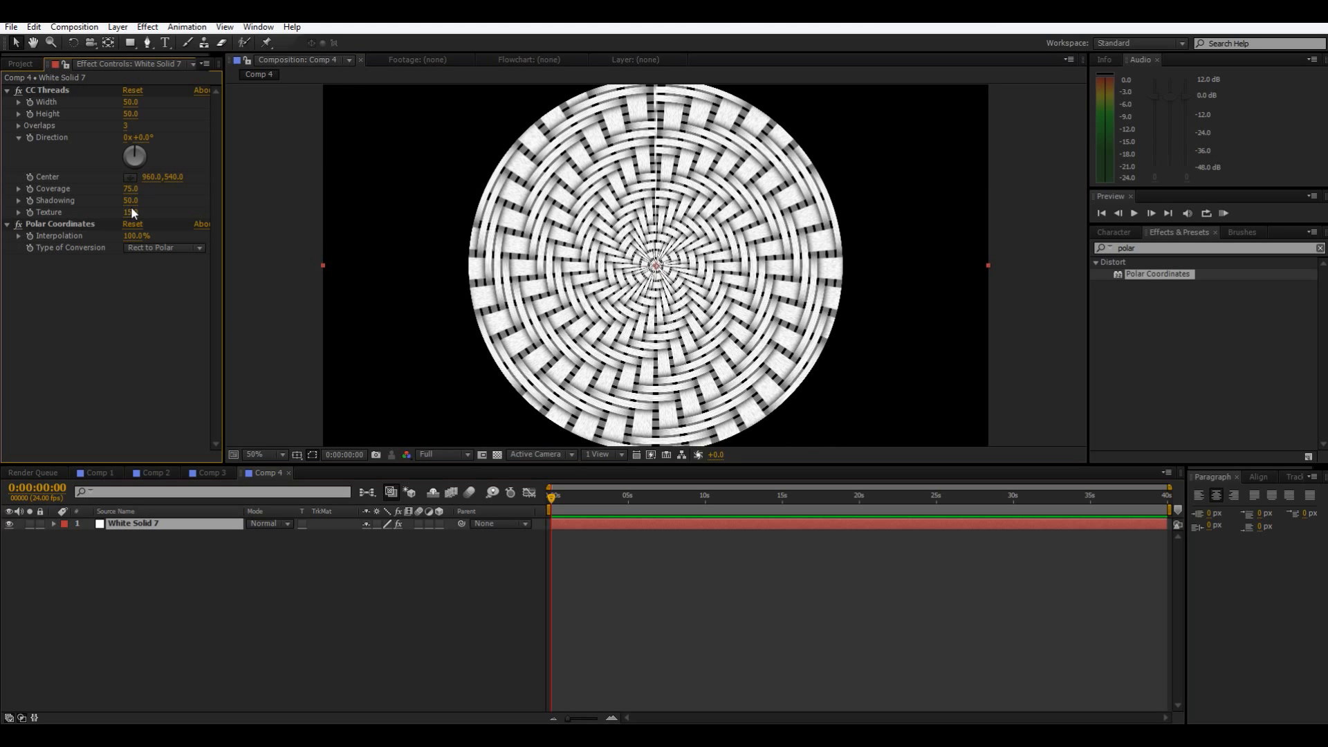
left_click_drag(131, 213, 1, 299)
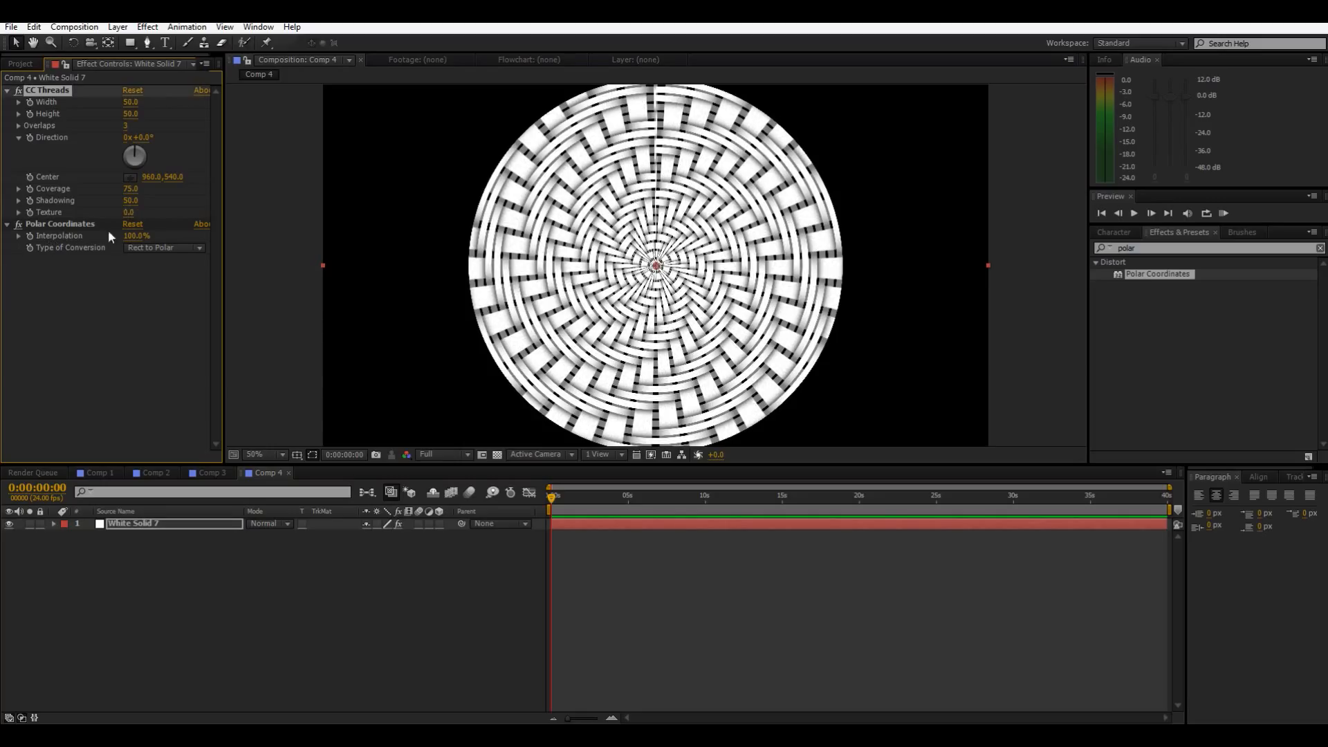
left_click_drag(131, 202, 207, 181)
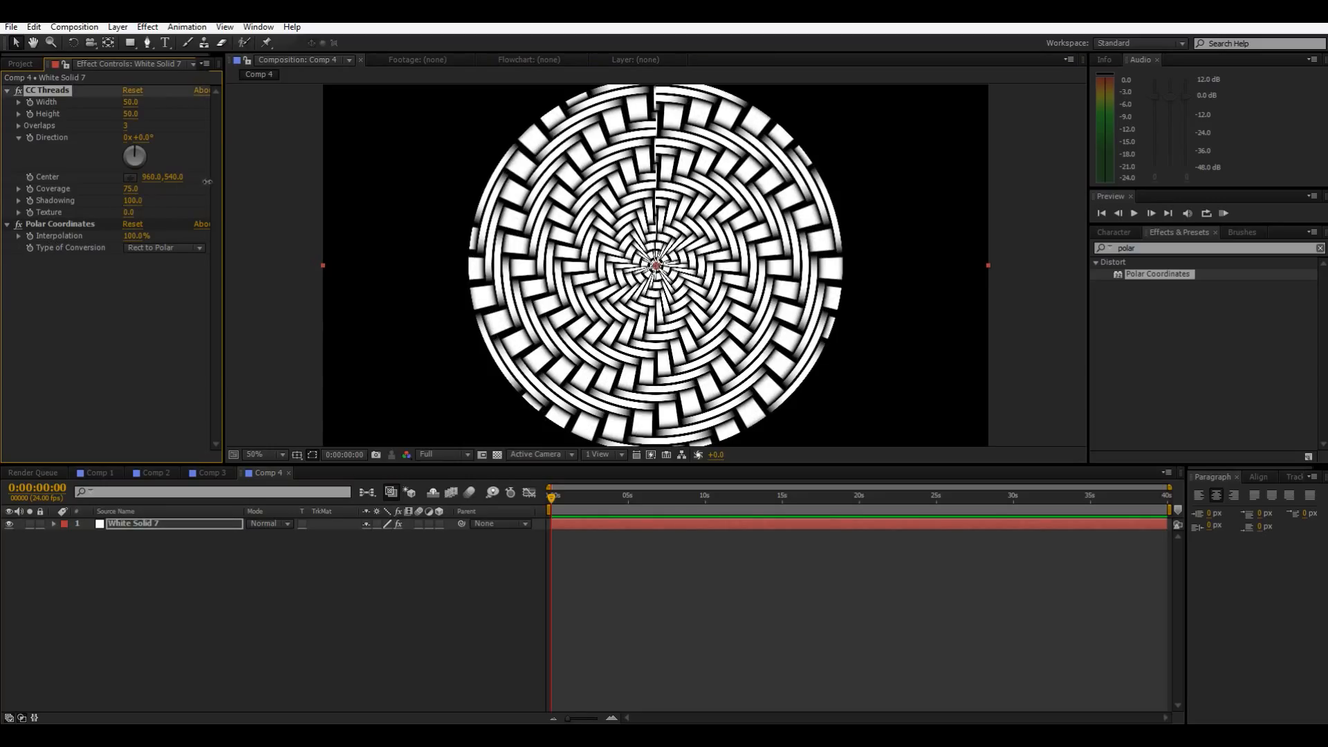
Step: Enlarge the CC Threads pattern to a width of 104.4 and a height of about 104.8
left_click_drag(139, 102, 457, 58)
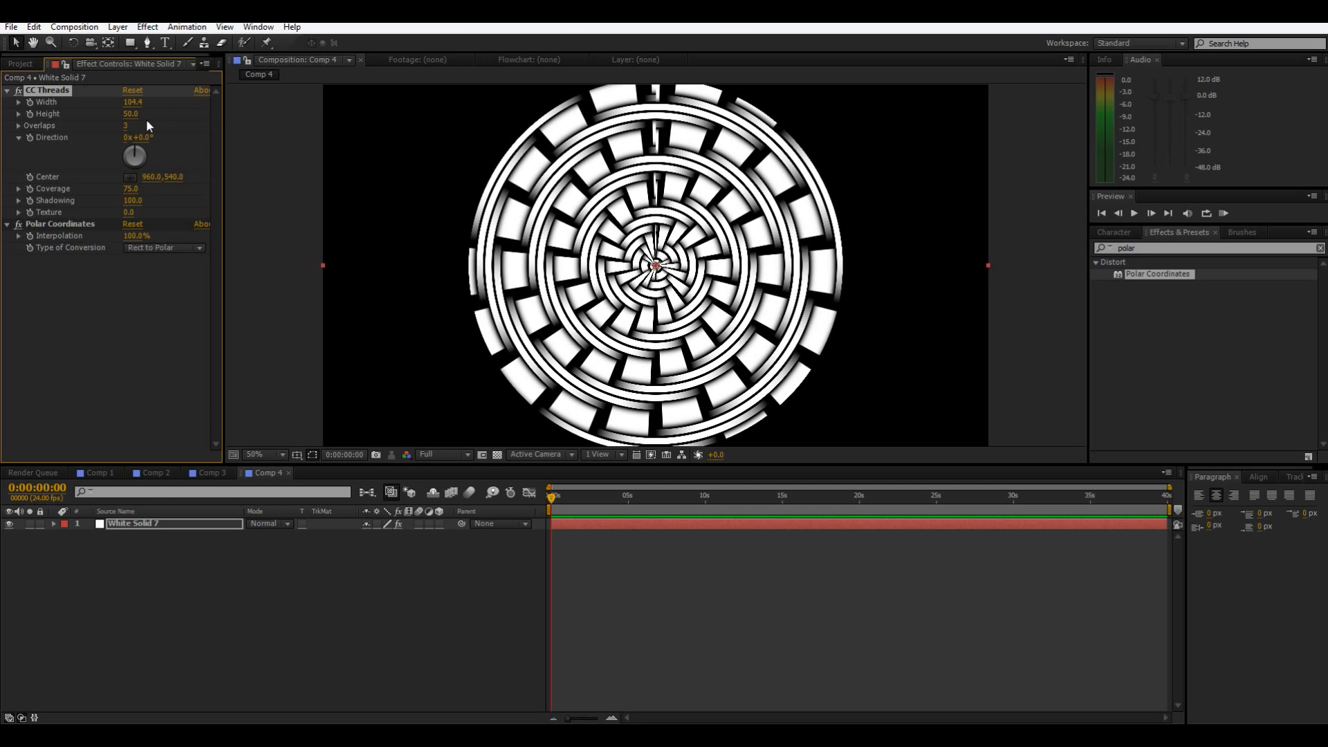
left_click_drag(131, 113, 1004, 24)
left_click_drag(1118, 55, 1102, 312)
left_click(1046, 302)
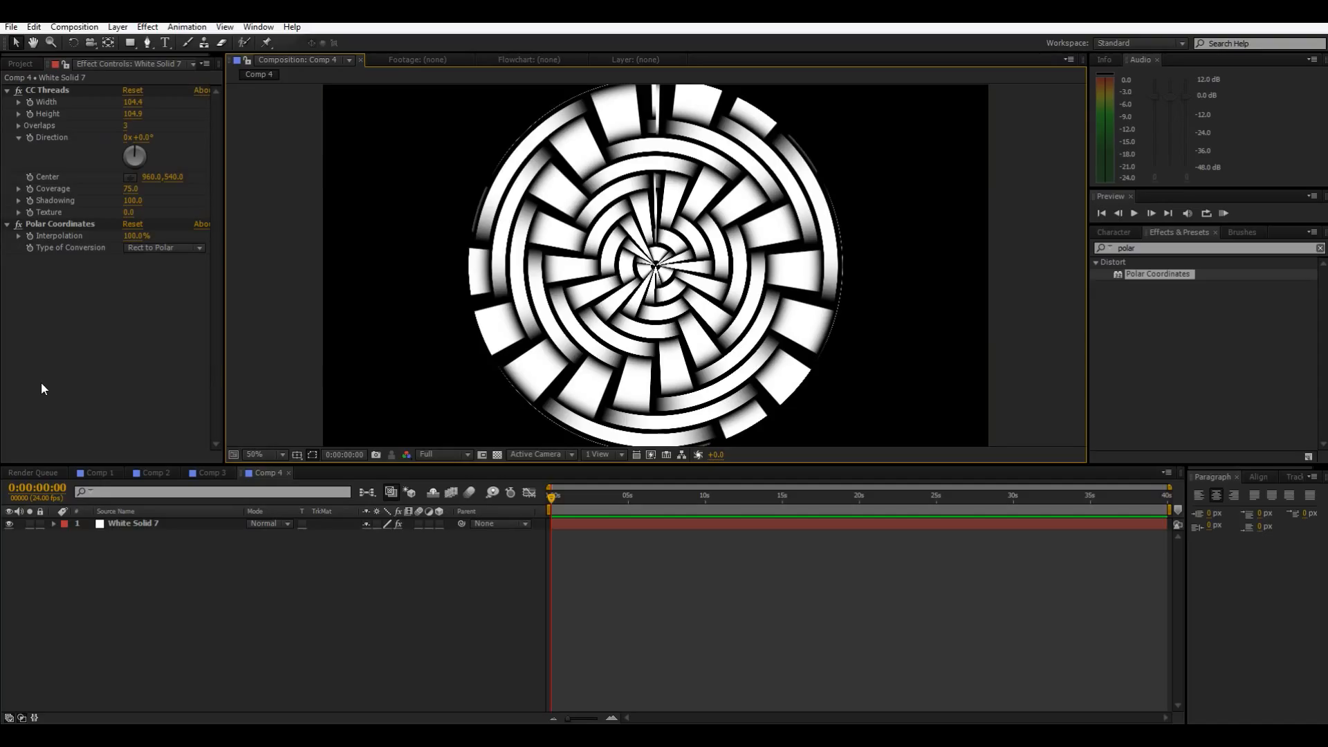
Step: Add a text layer reading "DEMO" in capital letters
right_click(197, 613)
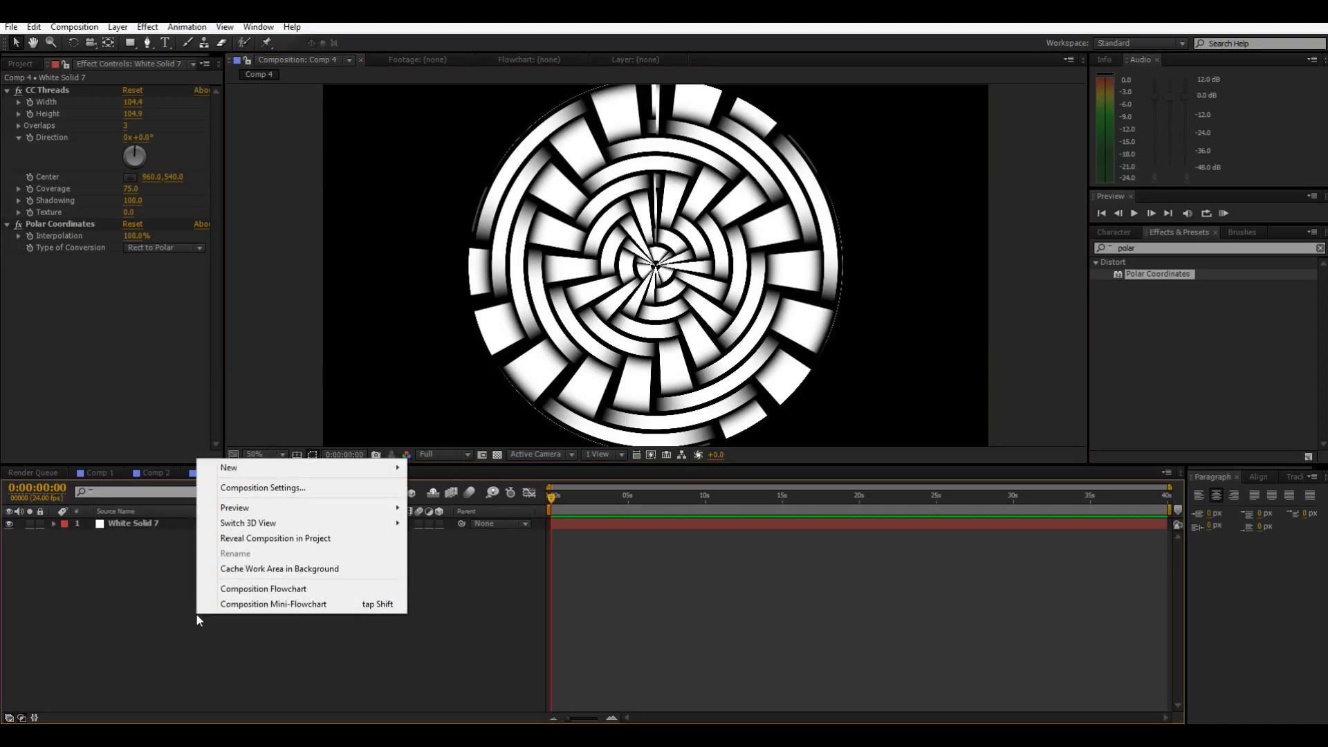
mouse_move(284, 472)
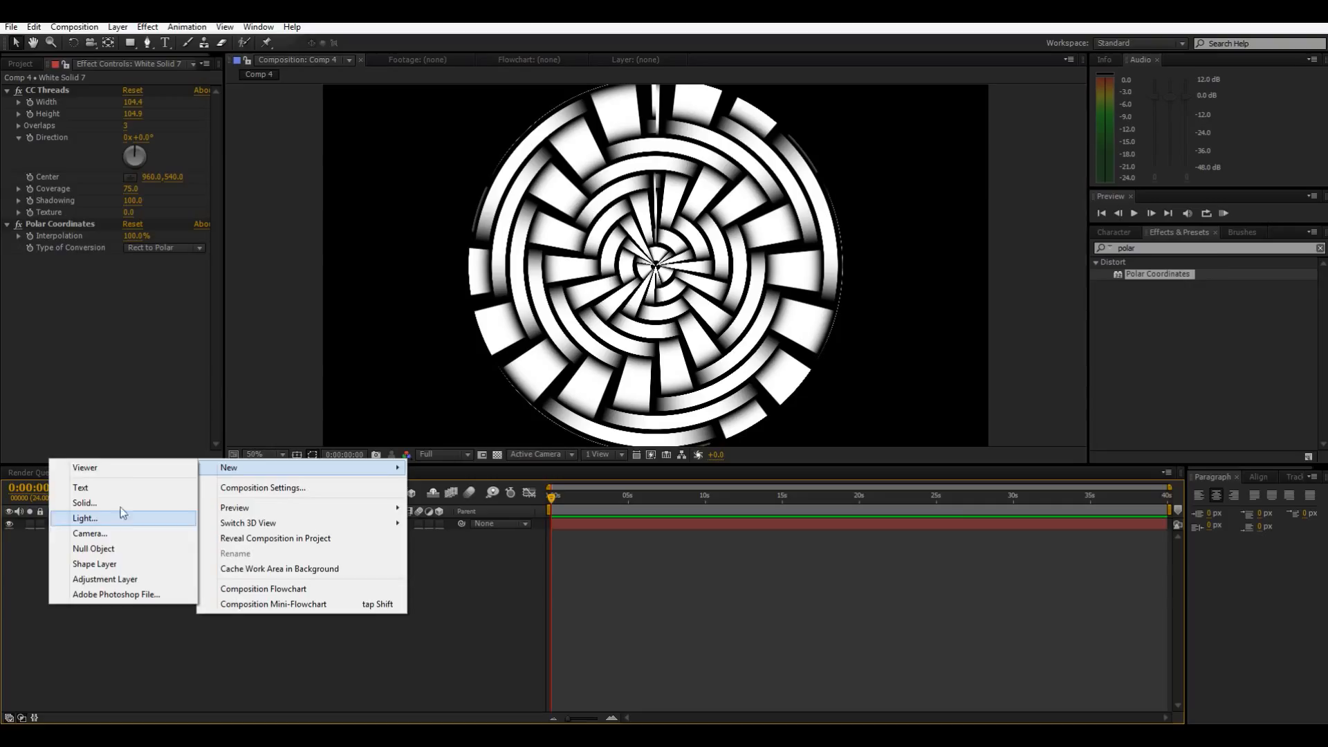
left_click(82, 488)
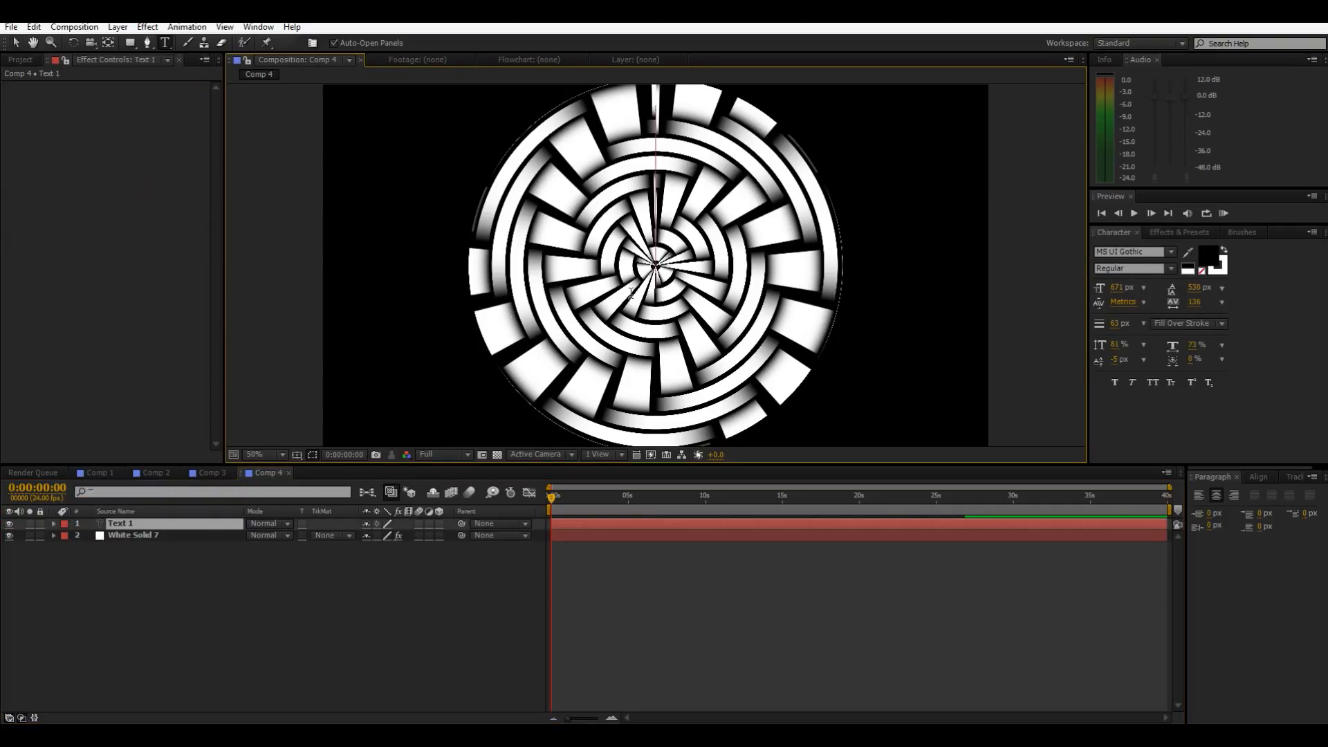
type("Demo")
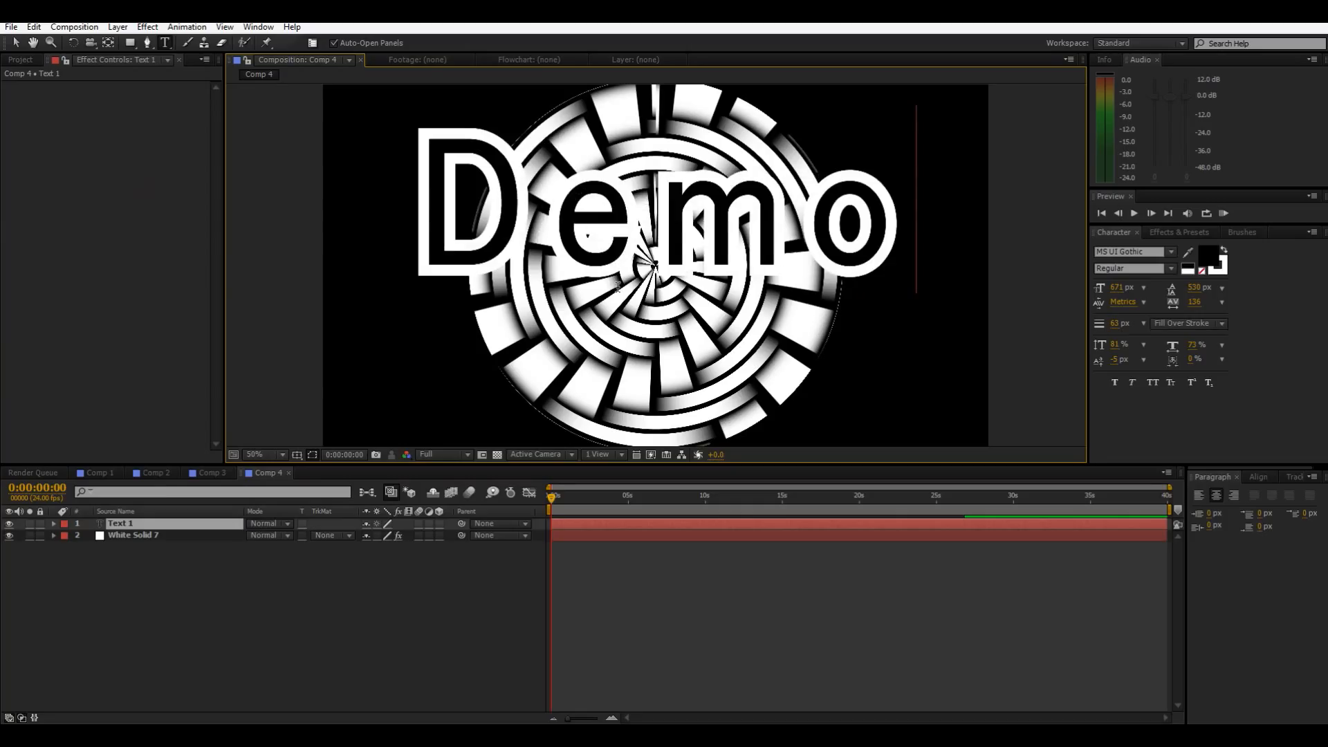
key("BackSpace")
key("BackSpace")
key("BackSpace")
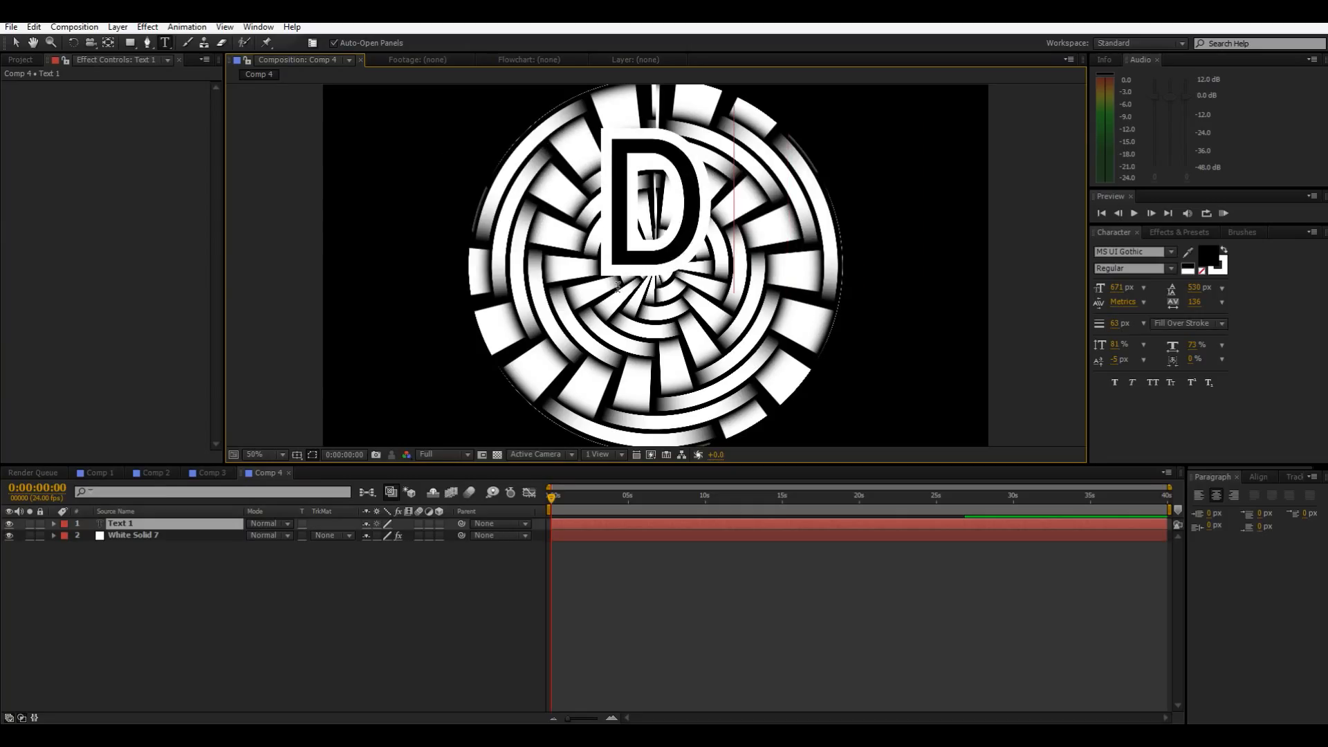
type("EMO")
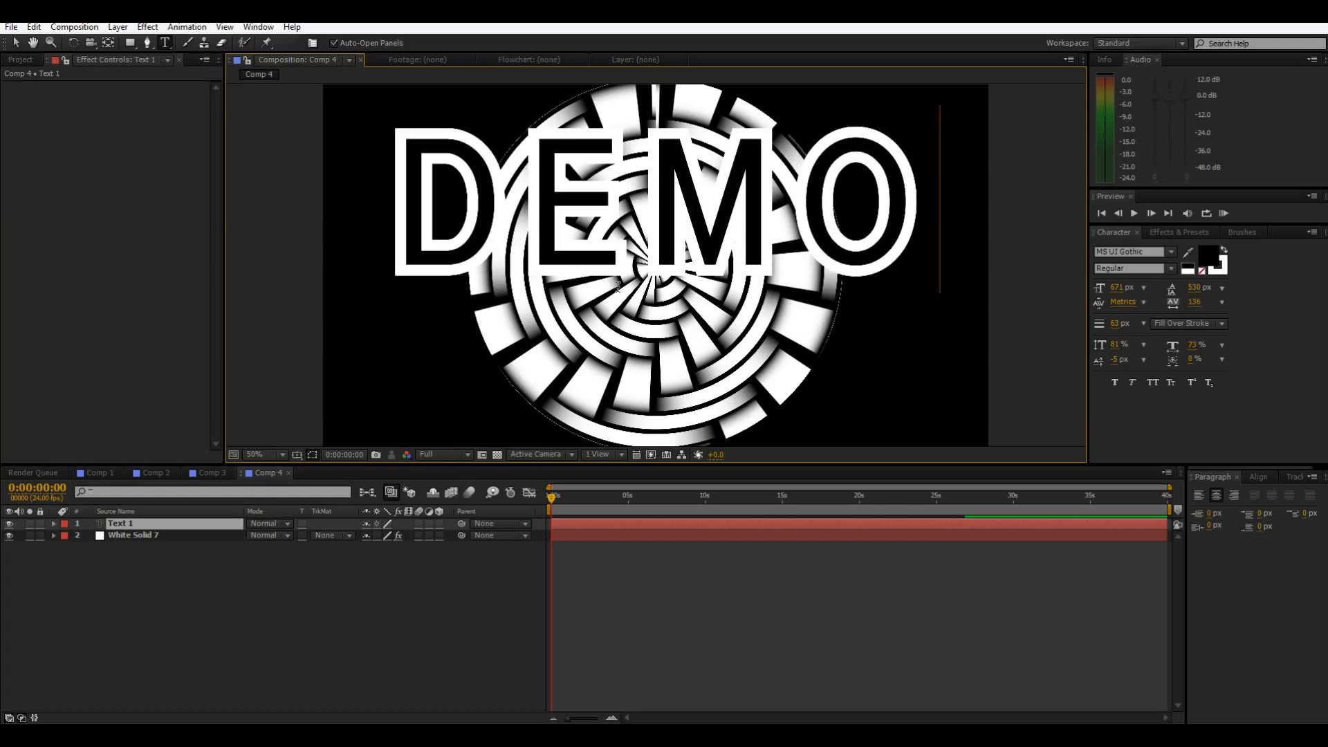
Step: Center the DEMO text horizontally and vertically in the composition
left_click(15, 42)
left_click_drag(616, 193, 613, 251)
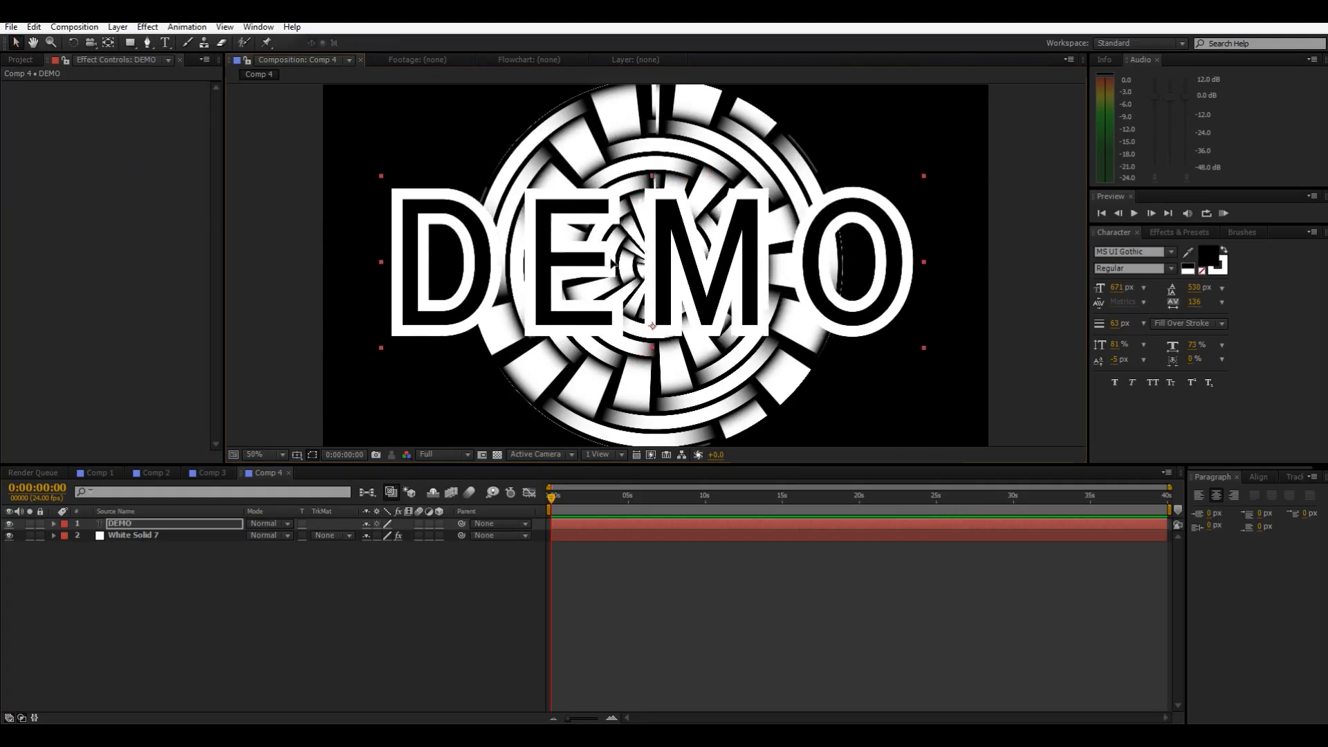
left_click(1259, 477)
left_click(1224, 510)
left_click(1295, 510)
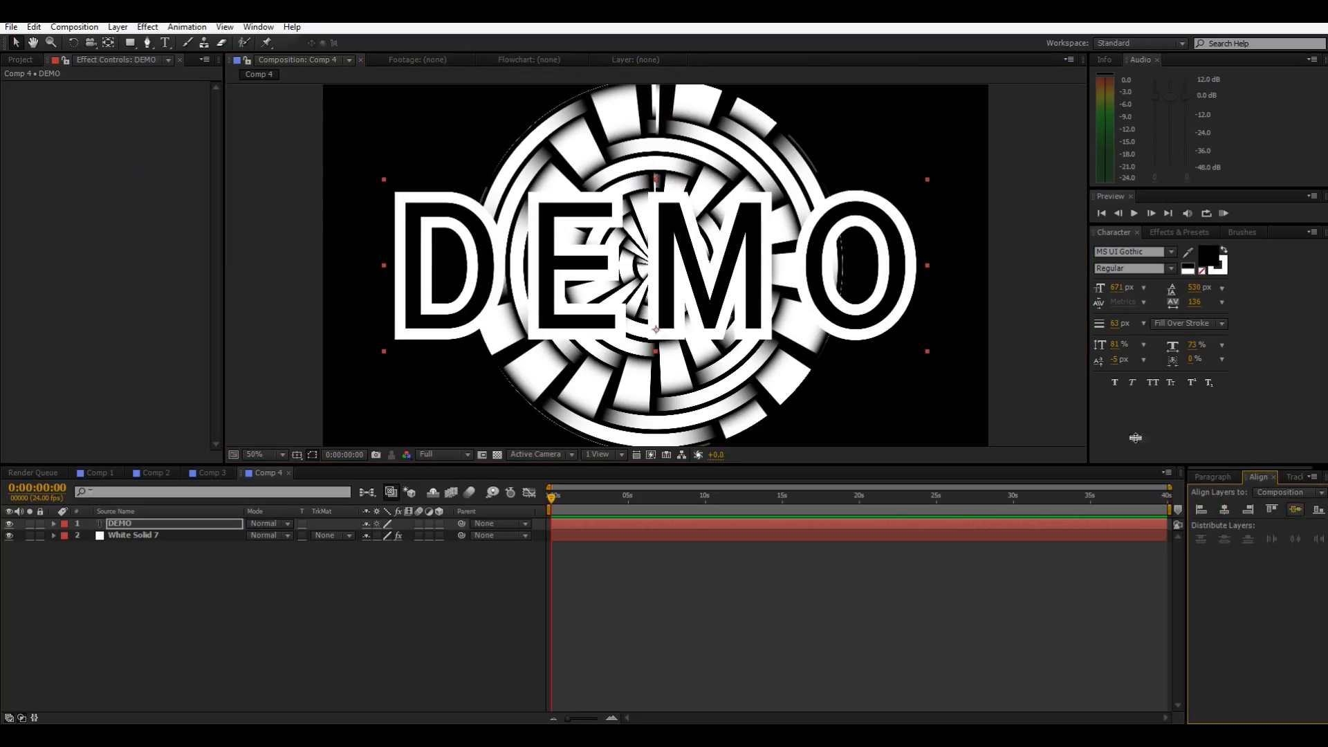
left_click(1027, 337)
scroll(886, 350, "down", 2)
scroll(870, 349, "up", 2)
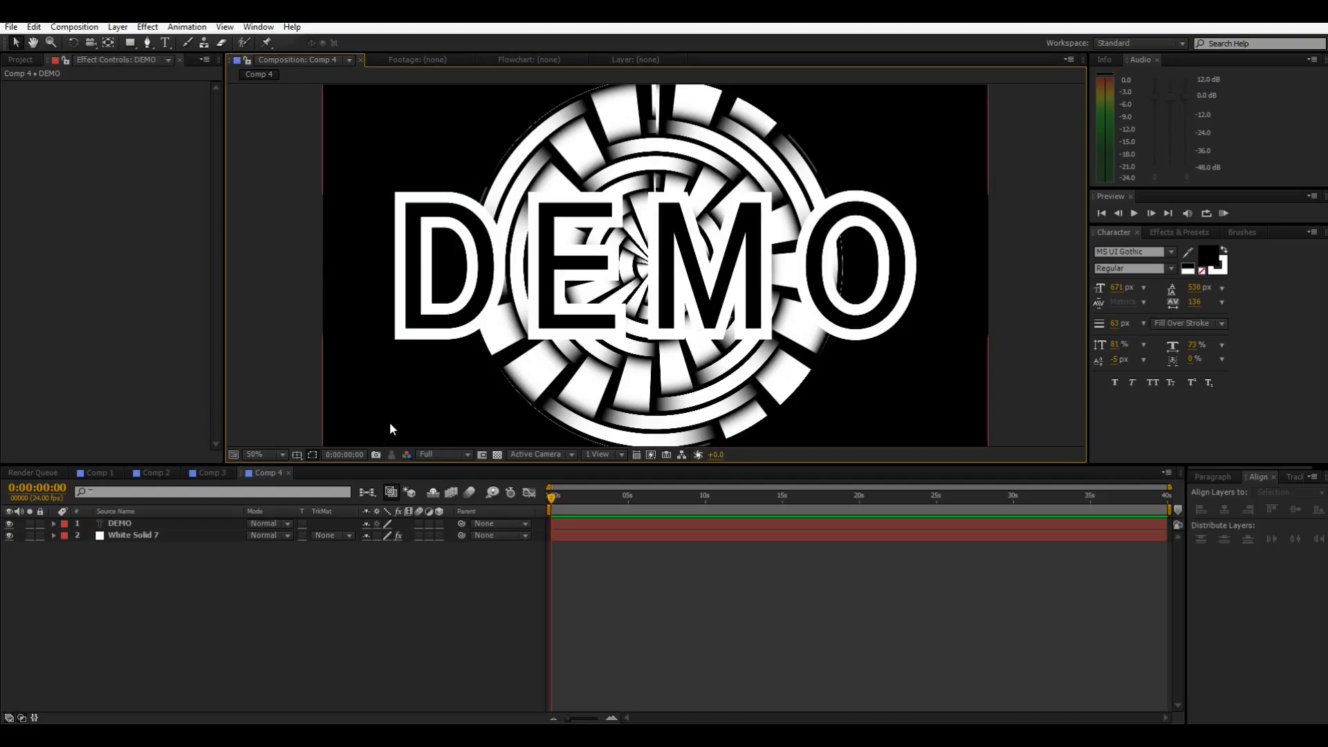
Step: Add an adjustment layer above the DEMO text
left_click(264, 618)
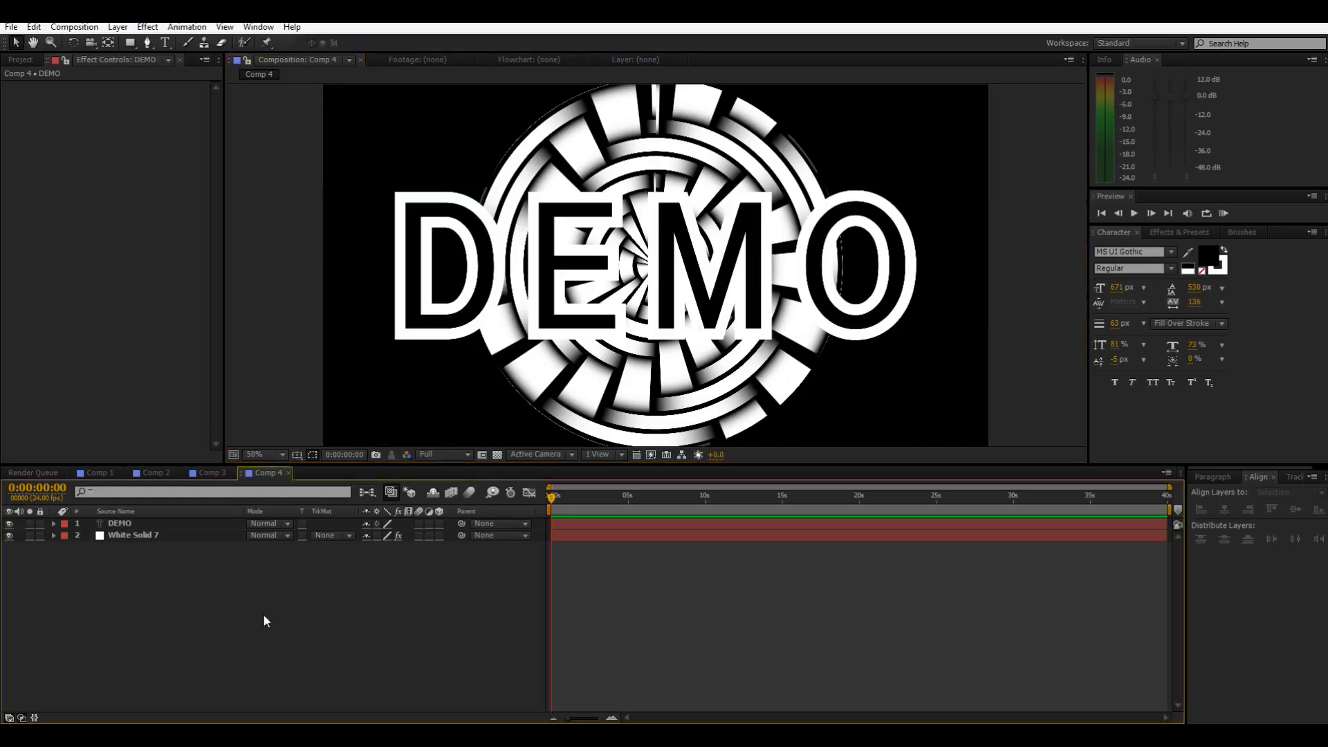
right_click(264, 618)
mouse_move(298, 468)
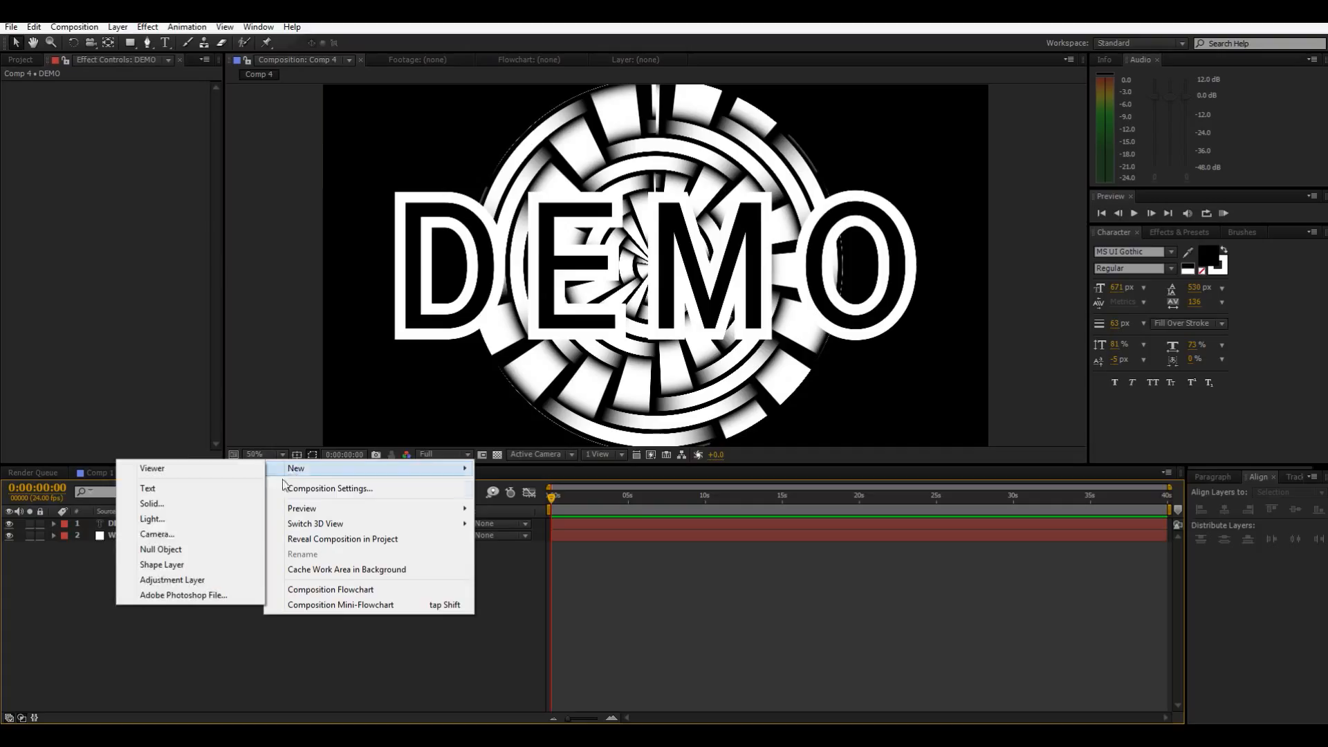
left_click(196, 581)
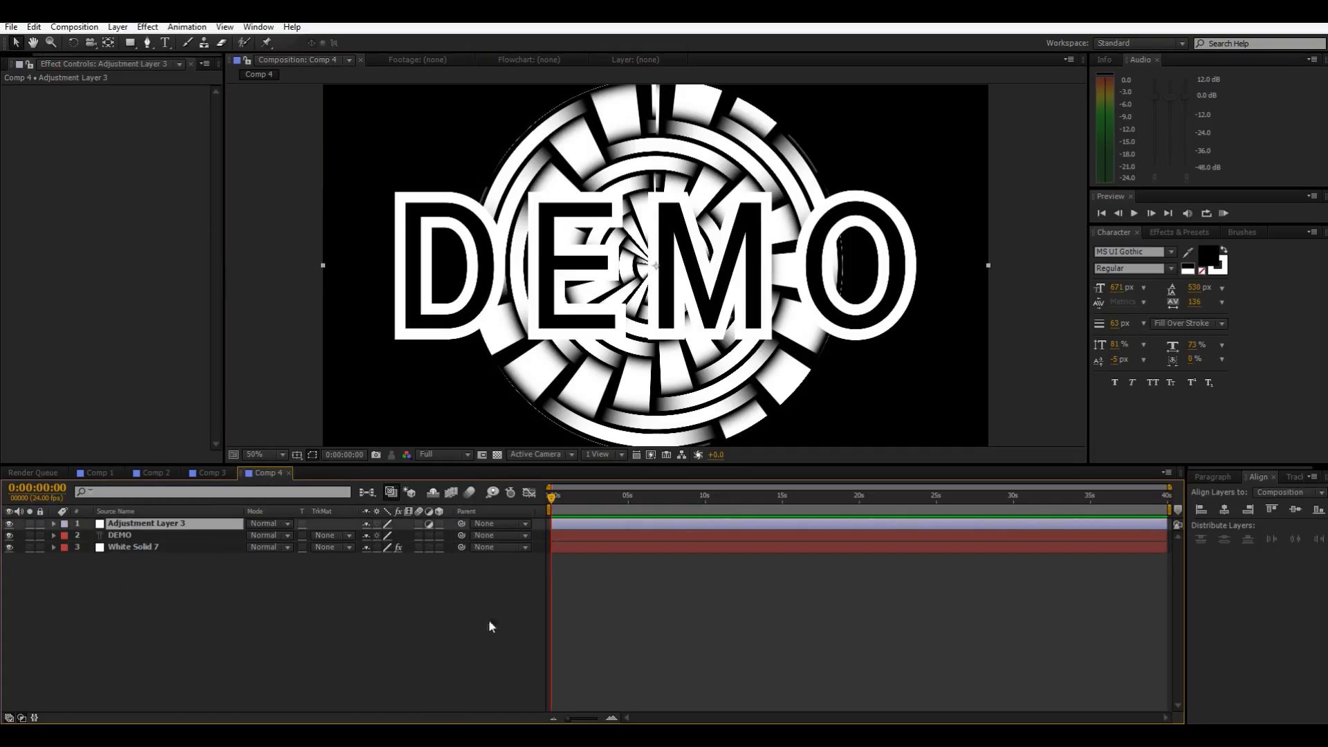
Step: Rename the white solid layer to "BG" and select the adjustment layer
left_click(133, 550)
key("Return")
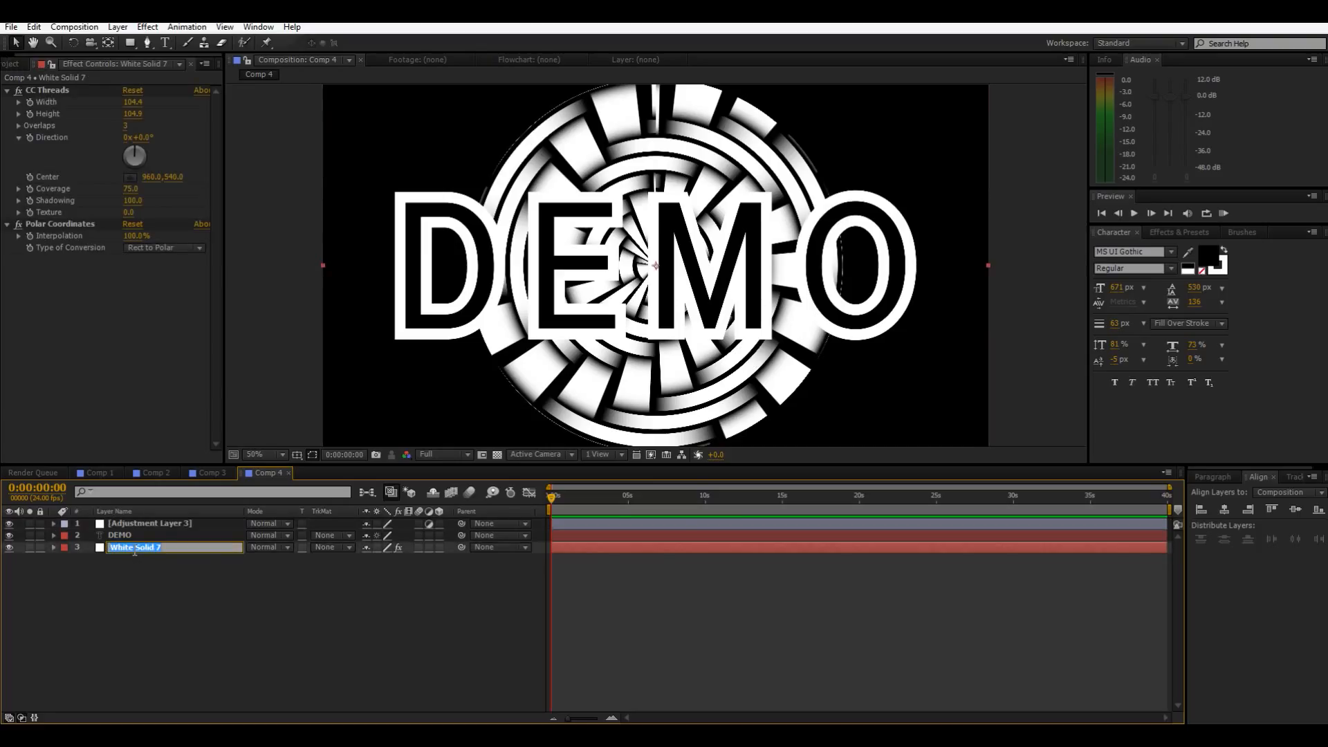
type("BG")
left_click(184, 523)
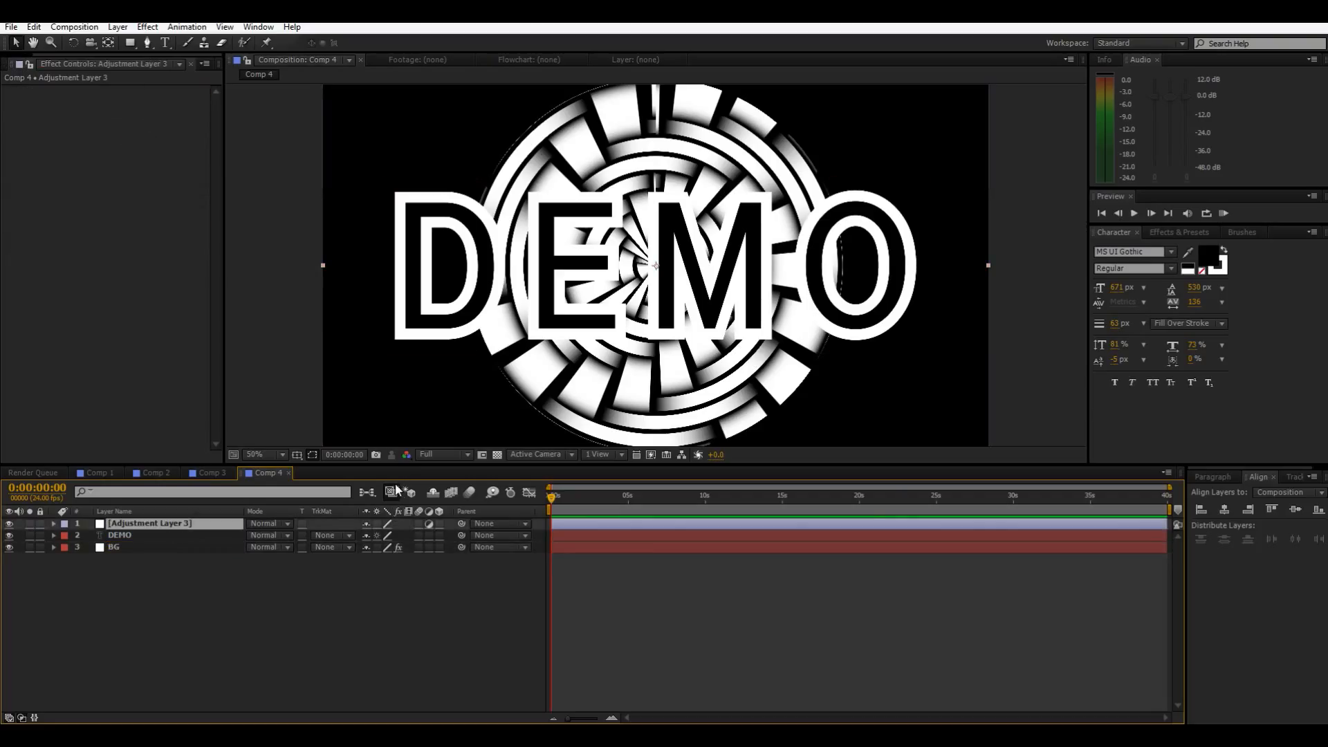
Step: Find the CC Radial Fast Blur effect and apply it to the adjustment layer
left_click(1180, 233)
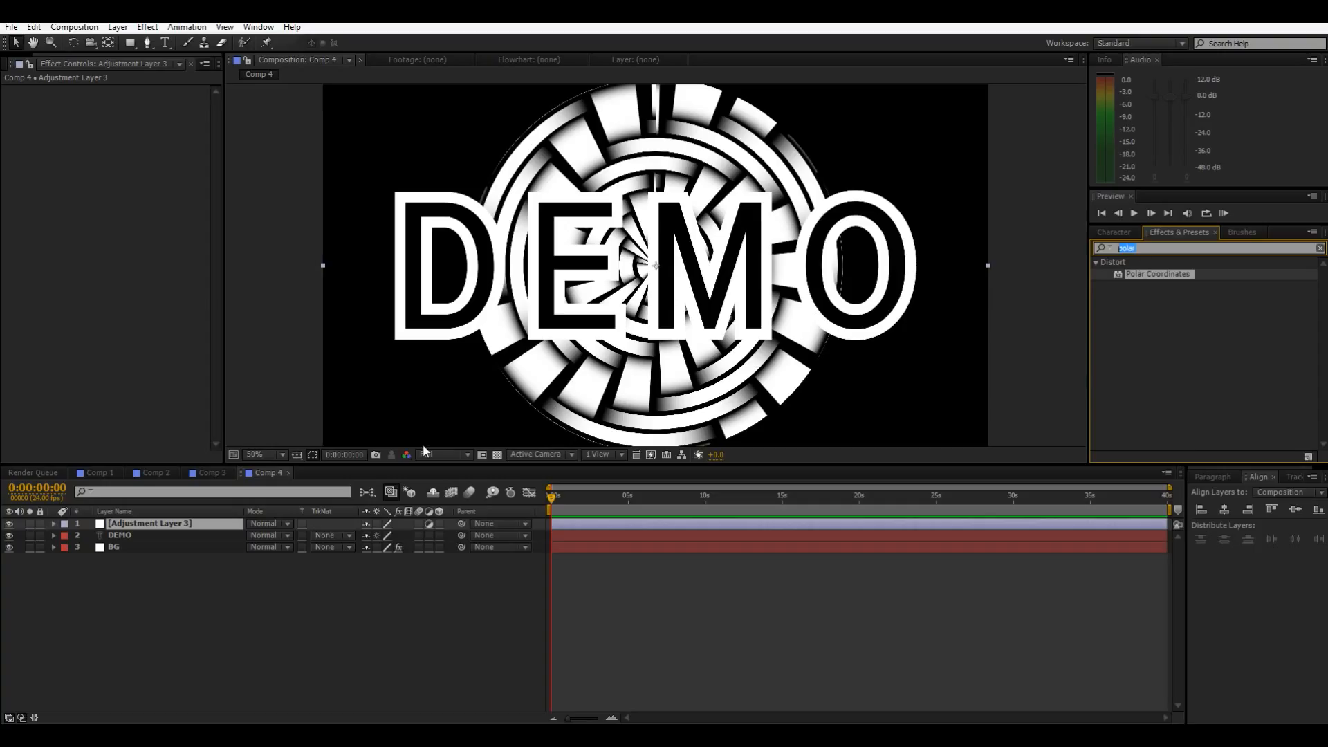
type("radi")
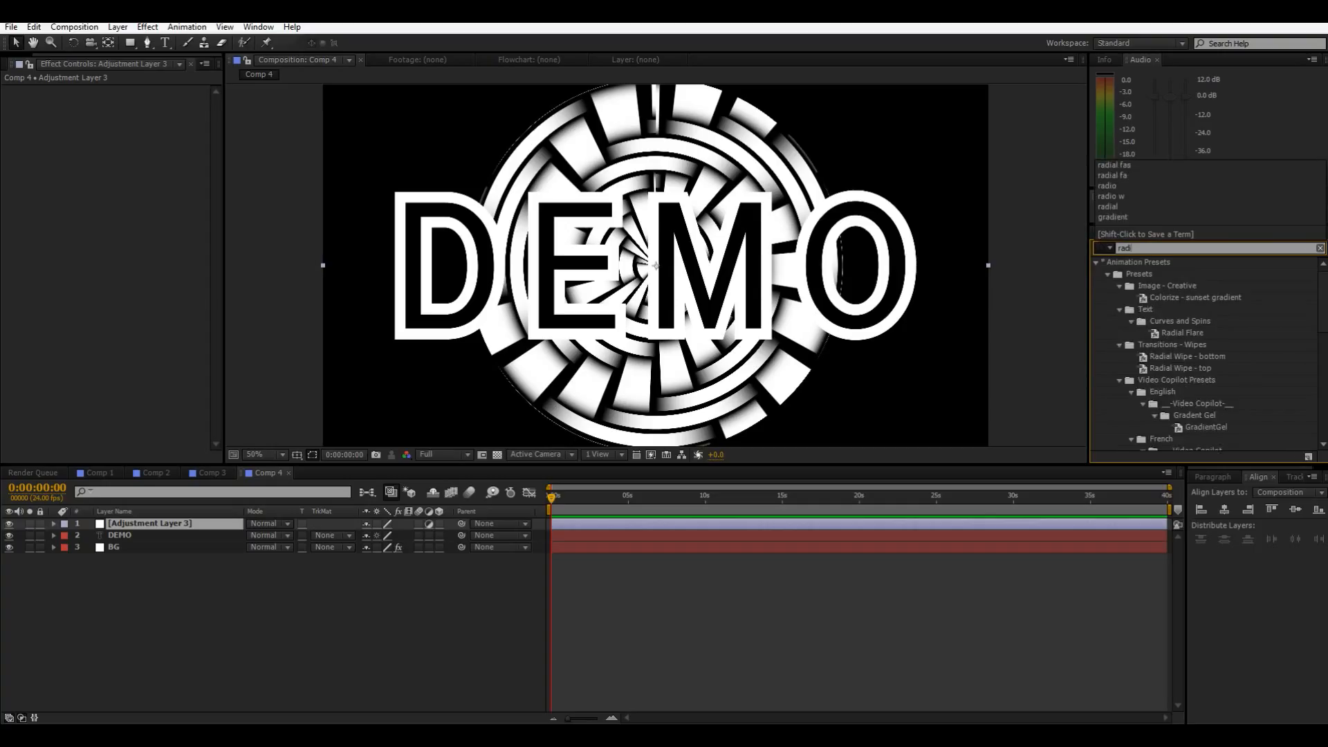
type("al fast")
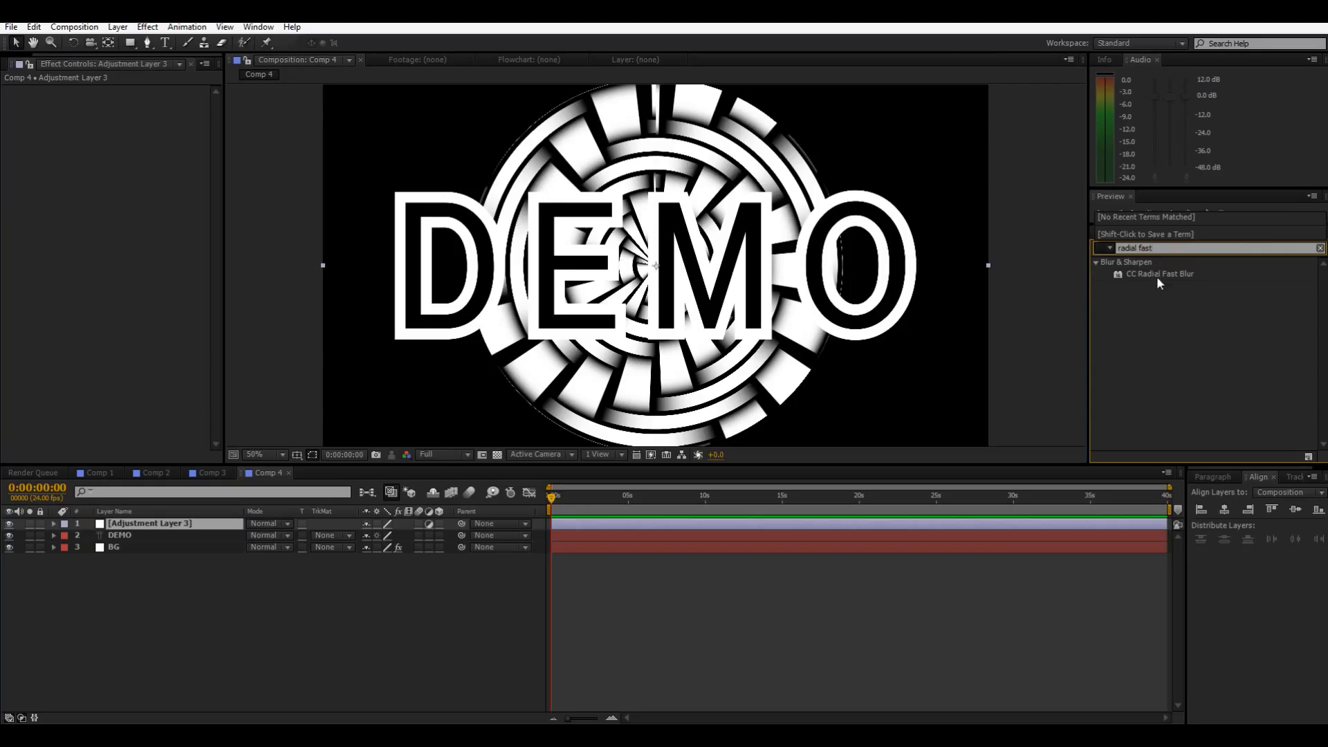
left_click_drag(1159, 280, 155, 524)
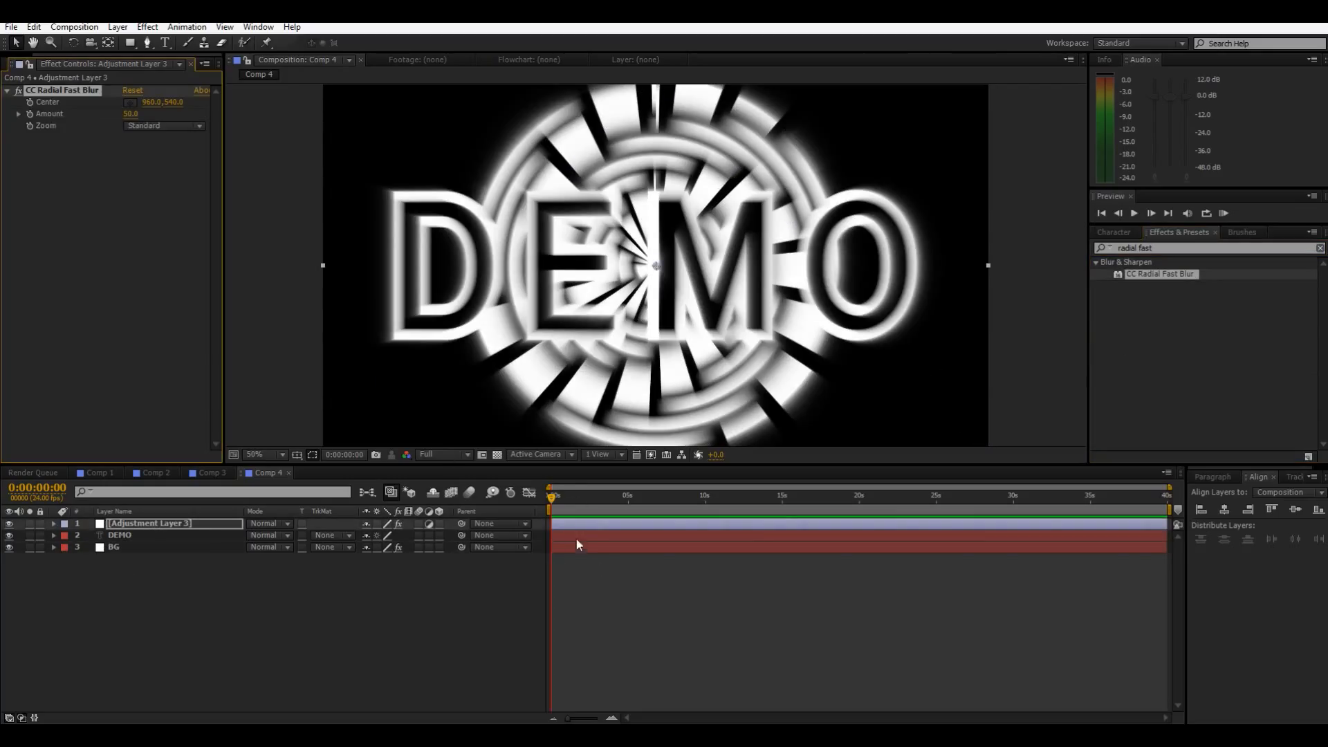
Step: Set the CC Radial Fast Blur amount to 82 and move its center to about 292, 234, near the D's upper edge
left_click_drag(130, 114, 153, 117)
left_click(130, 103)
left_click(134, 103)
left_click(638, 230)
left_click_drag(638, 230, 423, 164)
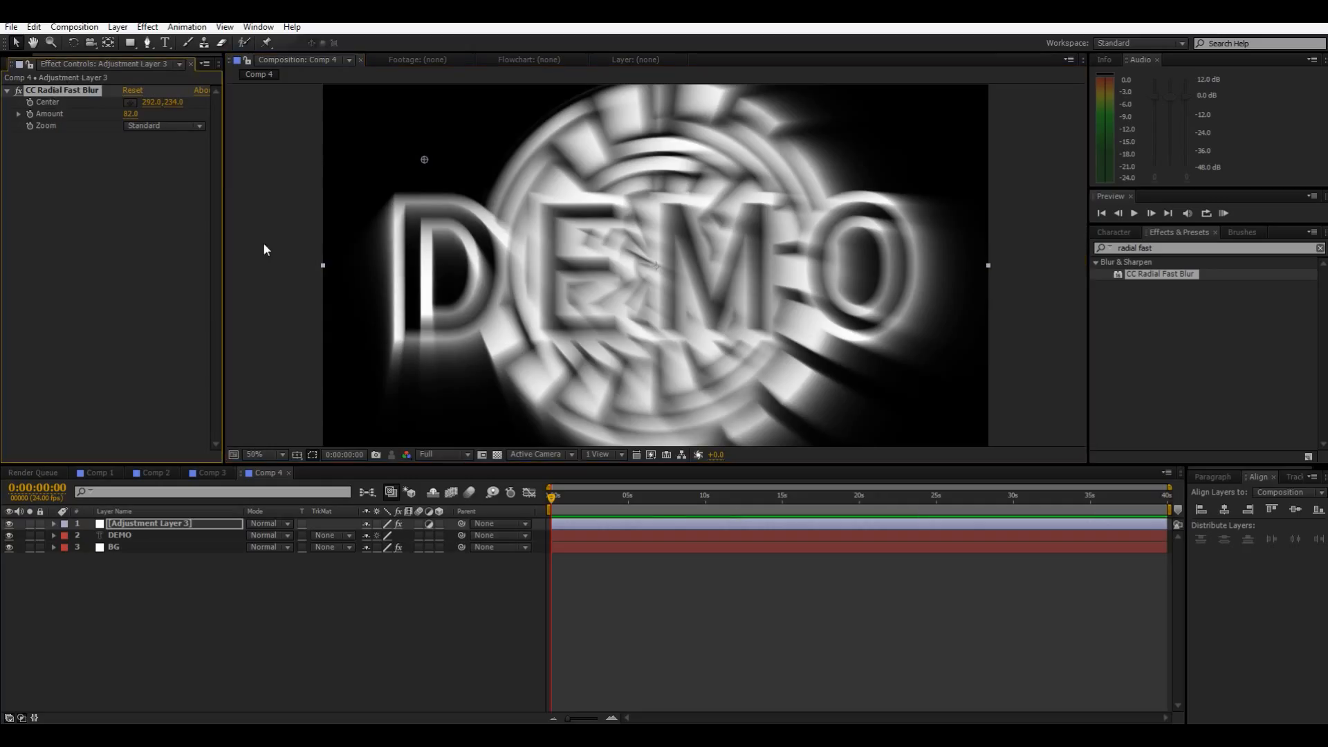
left_click(320, 277)
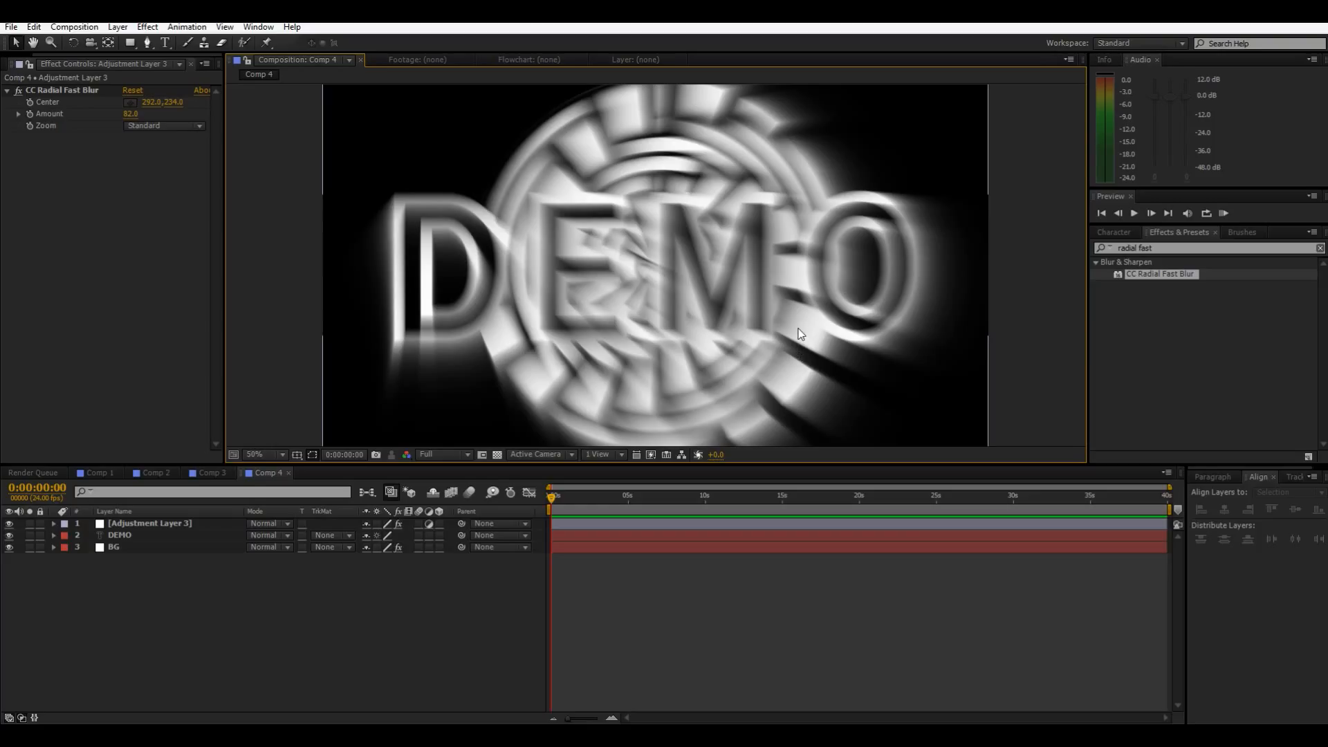
Step: Find the VC Color Vibrance effect and add it to the adjustment layer below the radial blur
left_click_drag(1226, 247, 708, 287)
type("b")
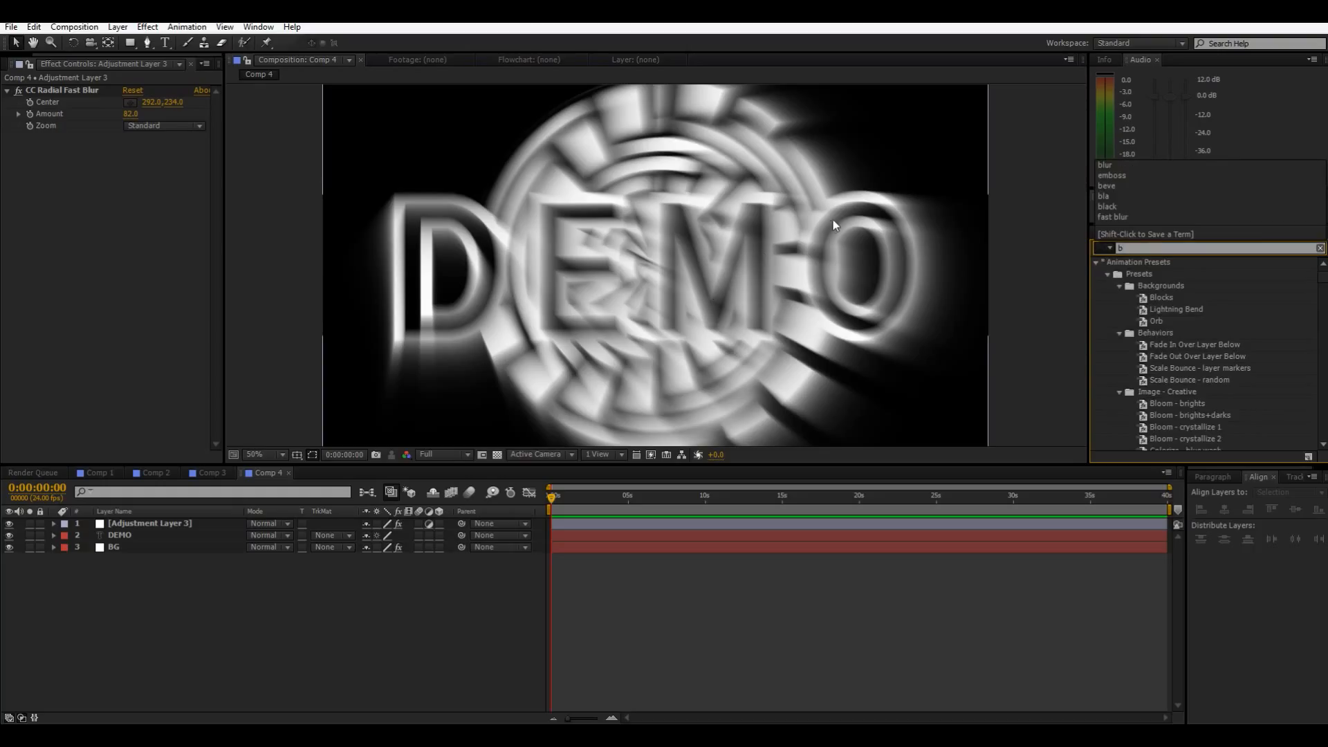
key("BackSpace")
type("vc")
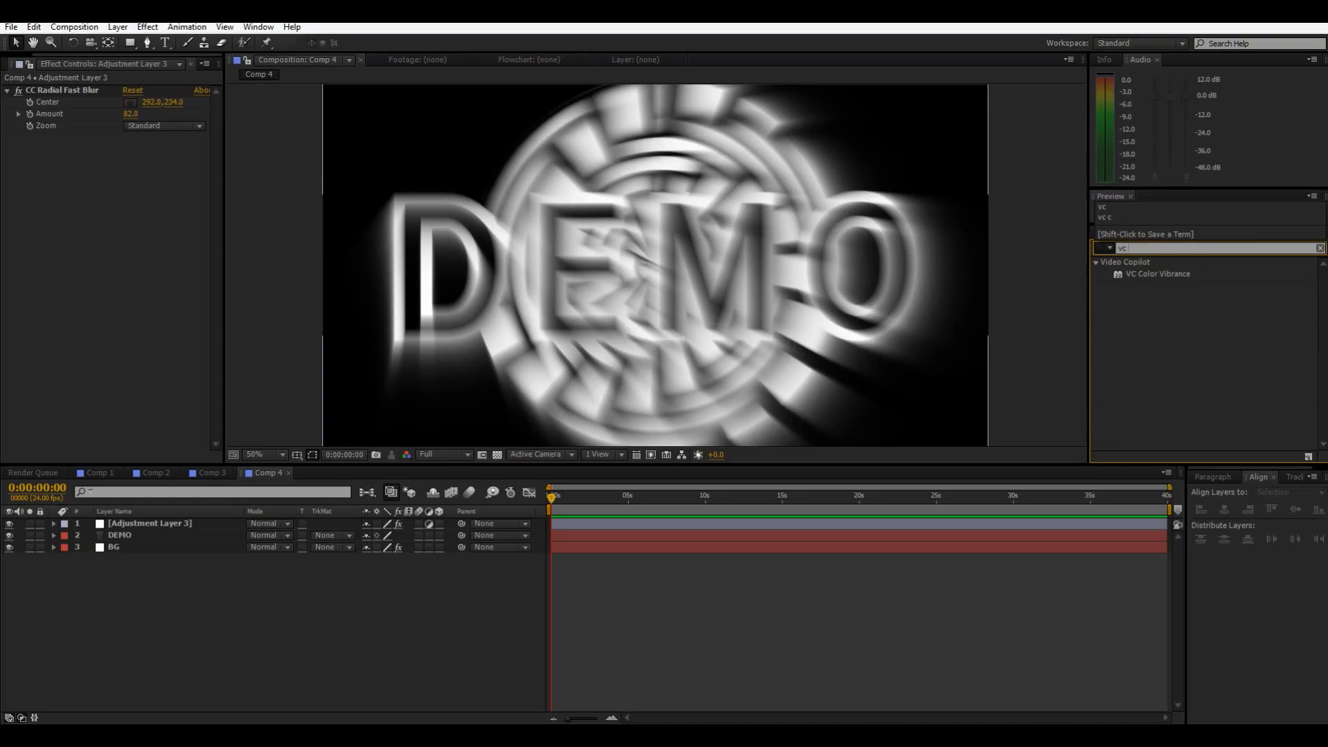
left_click_drag(1142, 274, 179, 182)
Step: Change the VC Color Vibrance color to yellow-green and check it along the timeline, returning to the first frame
left_click(129, 150)
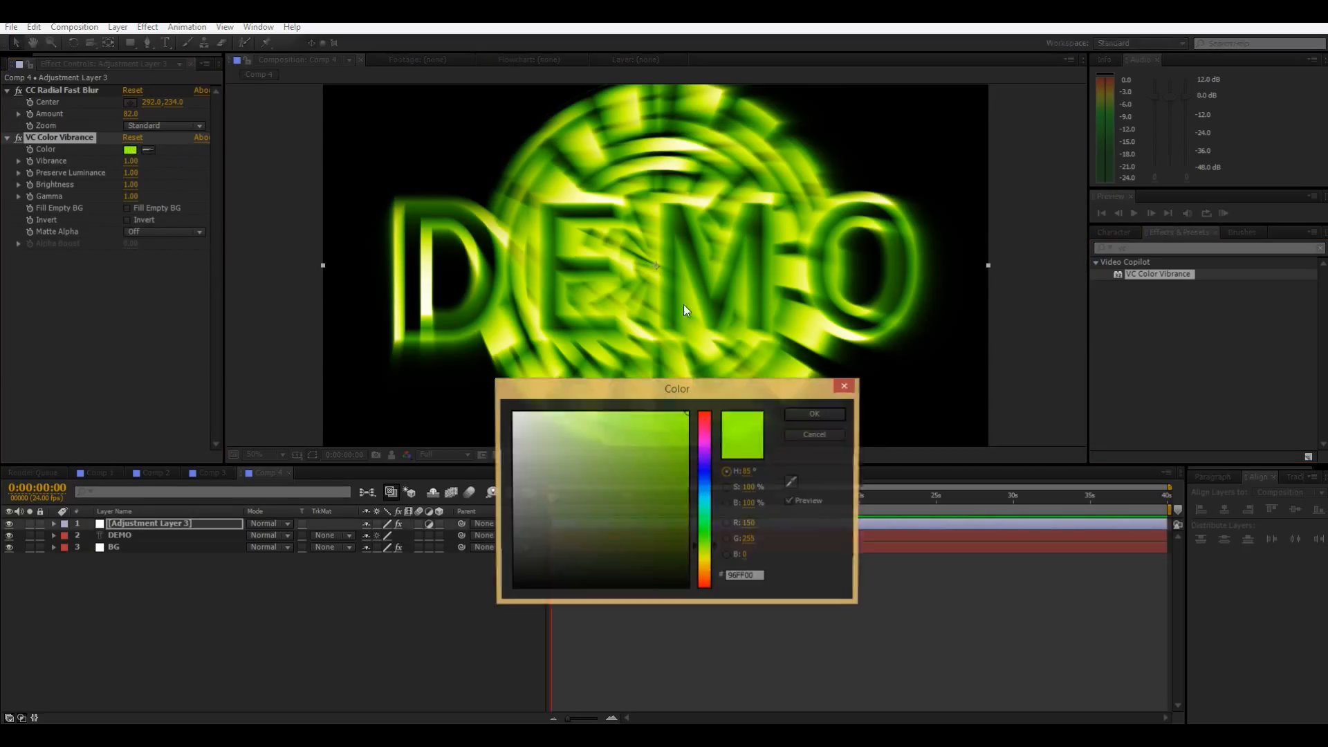
left_click_drag(704, 546, 705, 474)
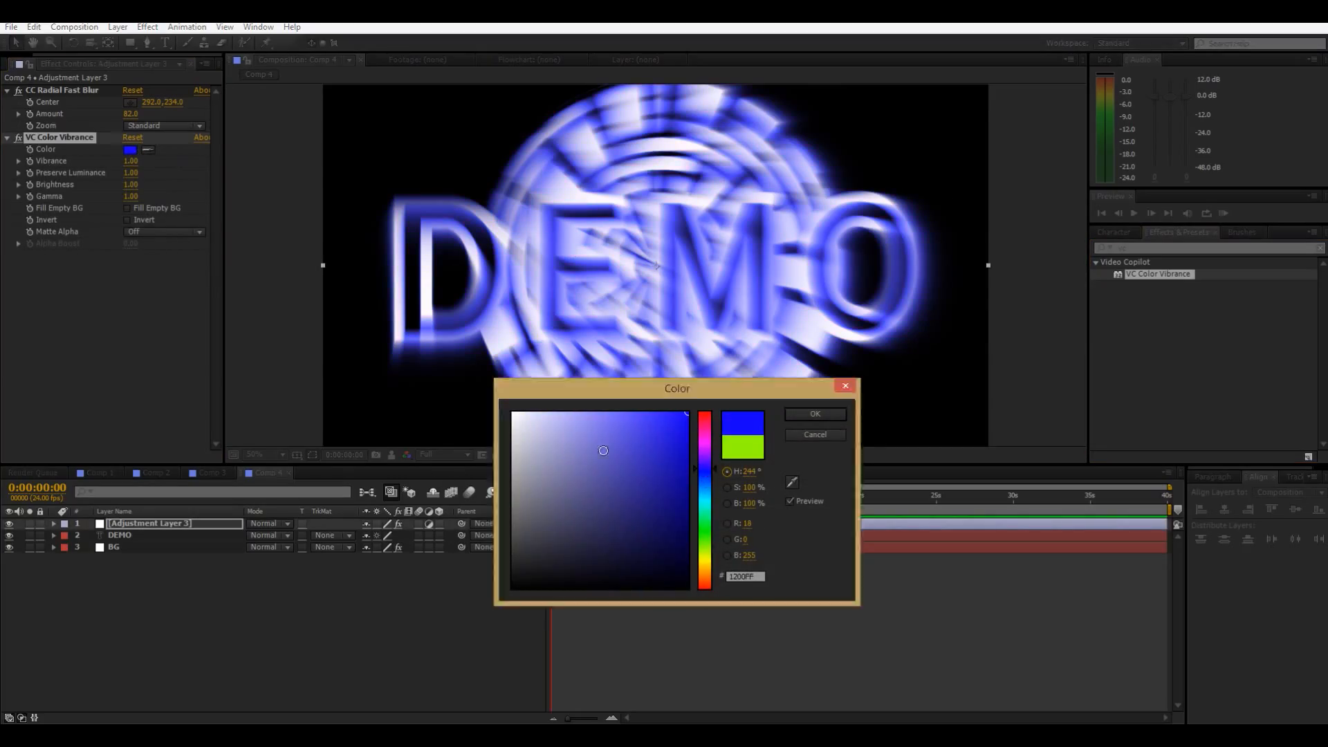
left_click_drag(710, 471, 713, 552)
left_click(825, 416)
left_click_drag(552, 497, 609, 497)
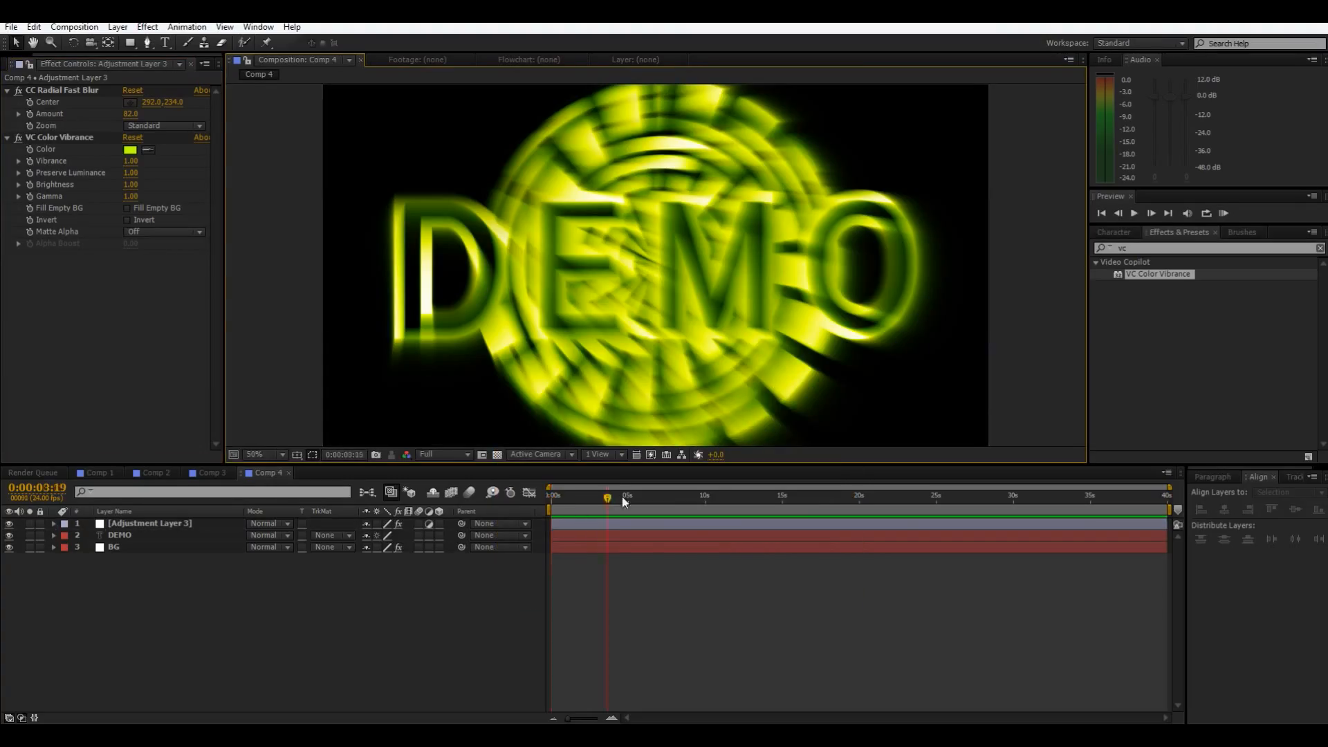
key("Home")
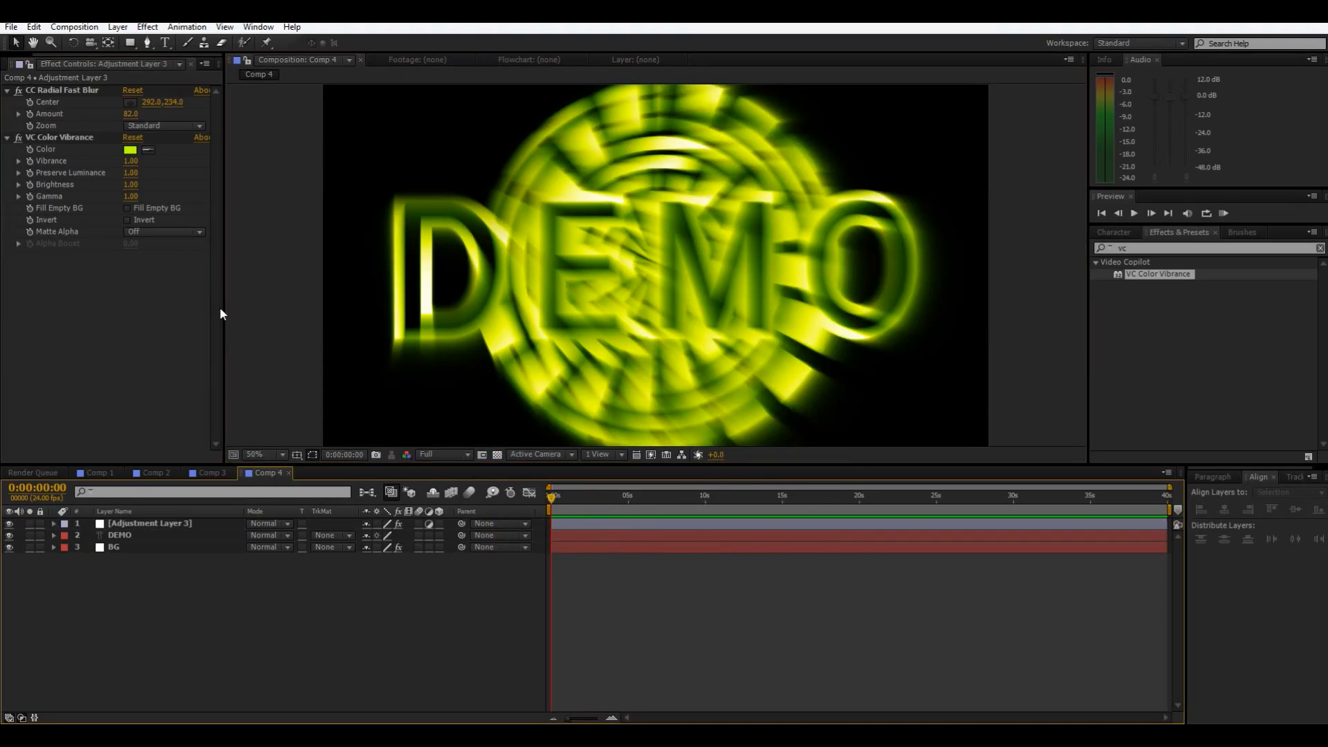
Step: Find the Colorama effect and add it to the adjustment layer below VC Color Vibrance
left_click(1172, 249)
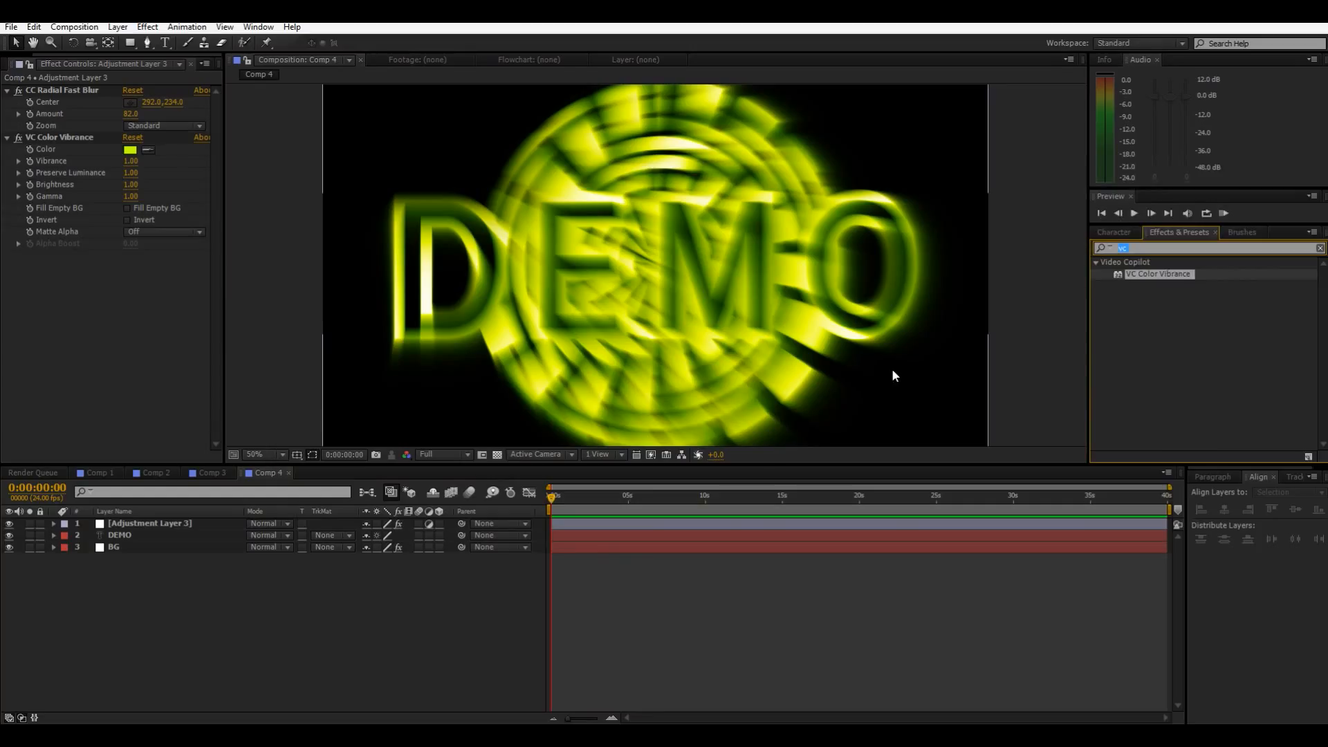
type("colorama")
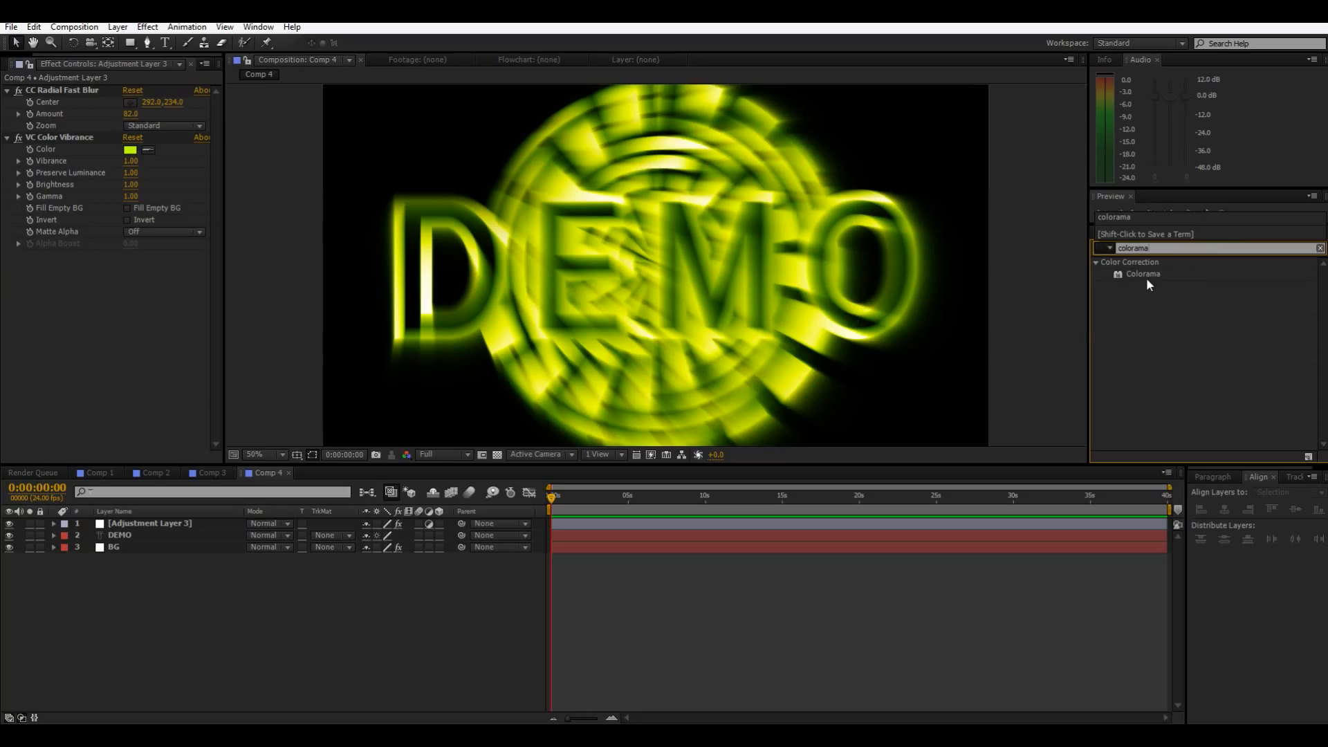
left_click_drag(1147, 276, 45, 264)
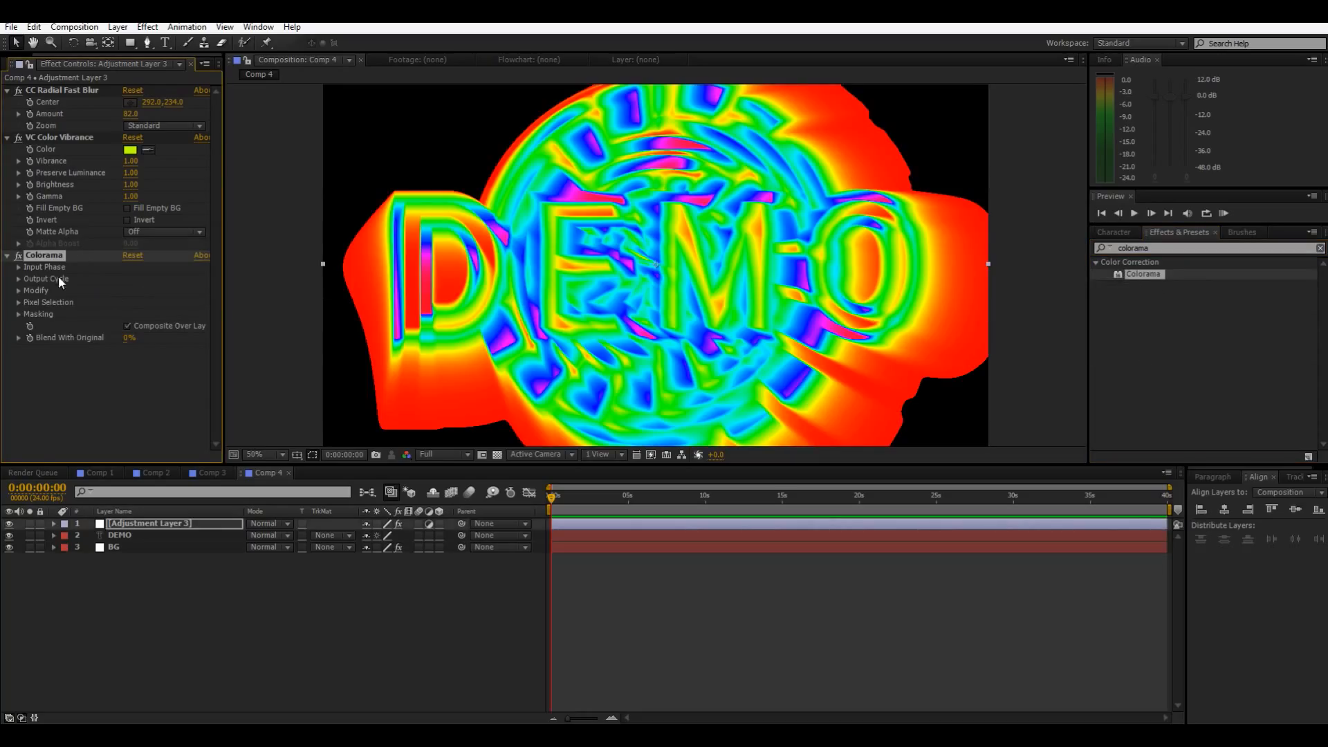
Step: Apply the Fire preset palette to Colorama's output cycle
left_click(18, 279)
left_click(142, 276)
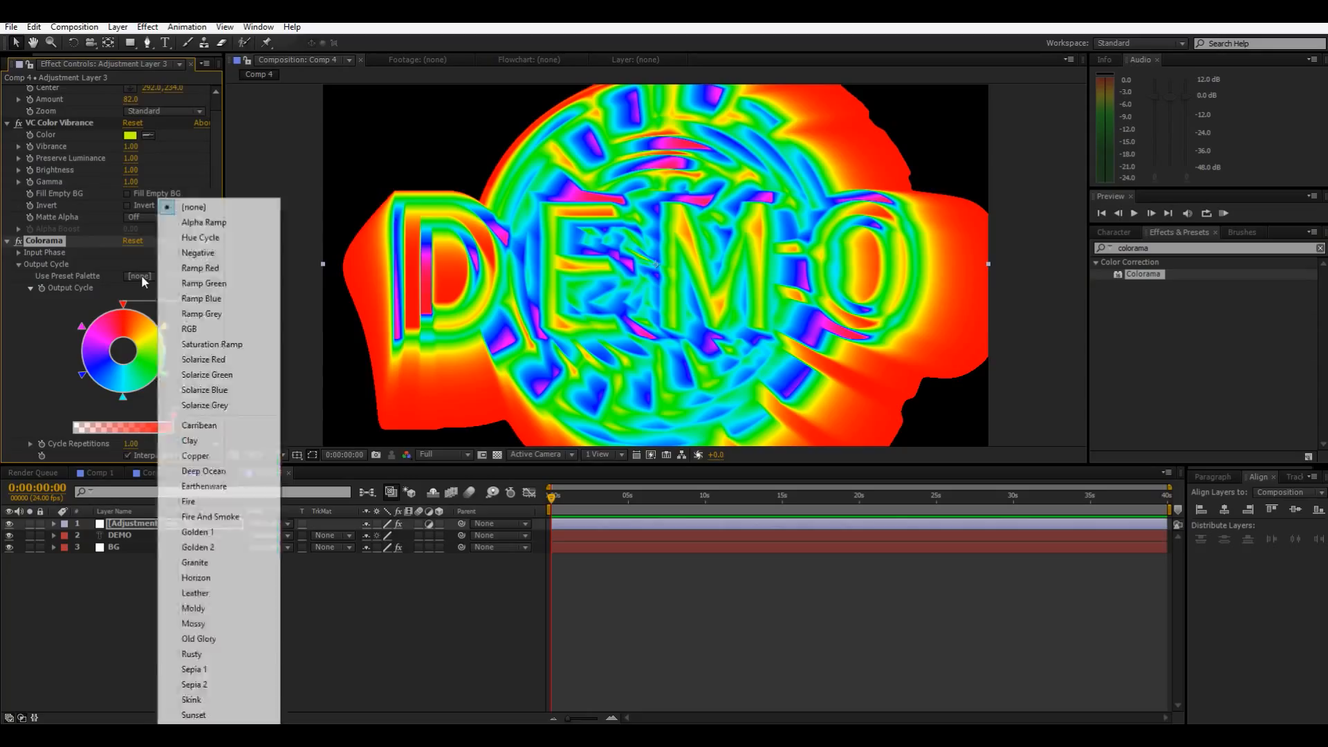
left_click(197, 501)
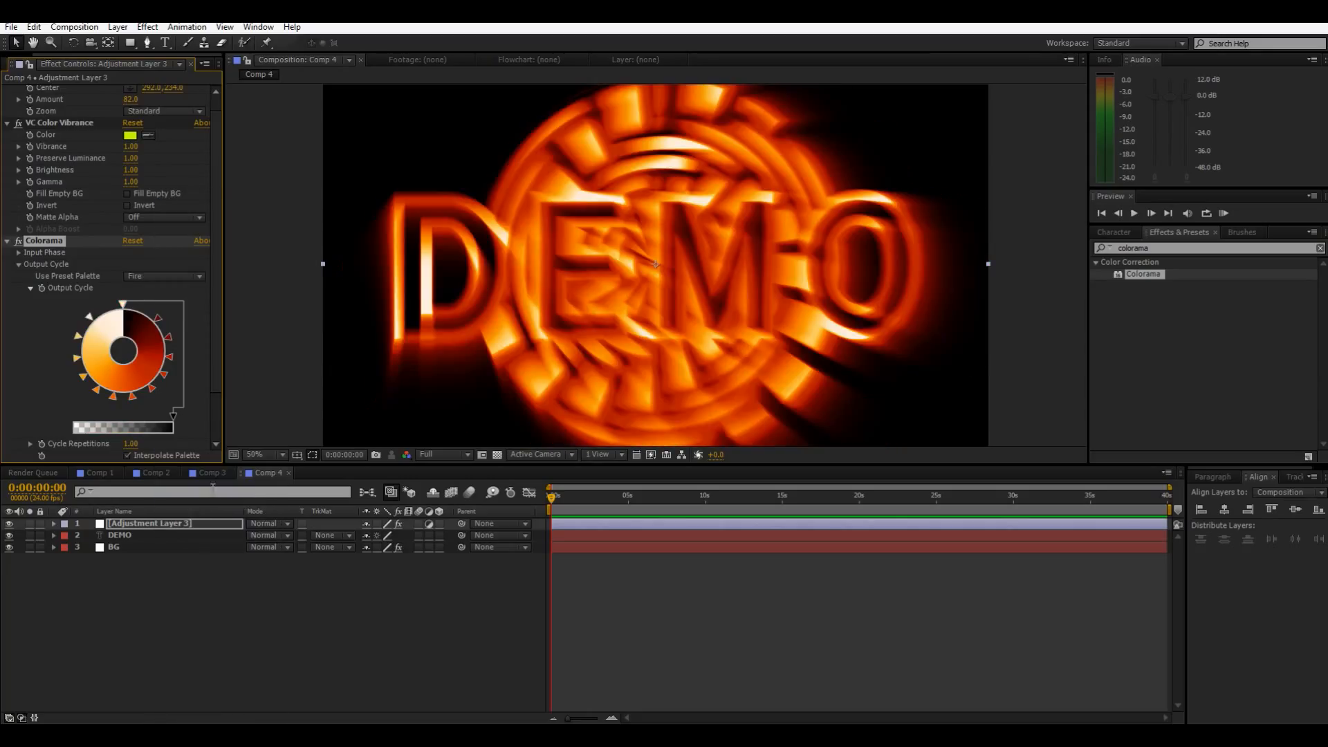
scroll(333, 367, "down", 1)
left_click(334, 367)
scroll(335, 366, "up", 1)
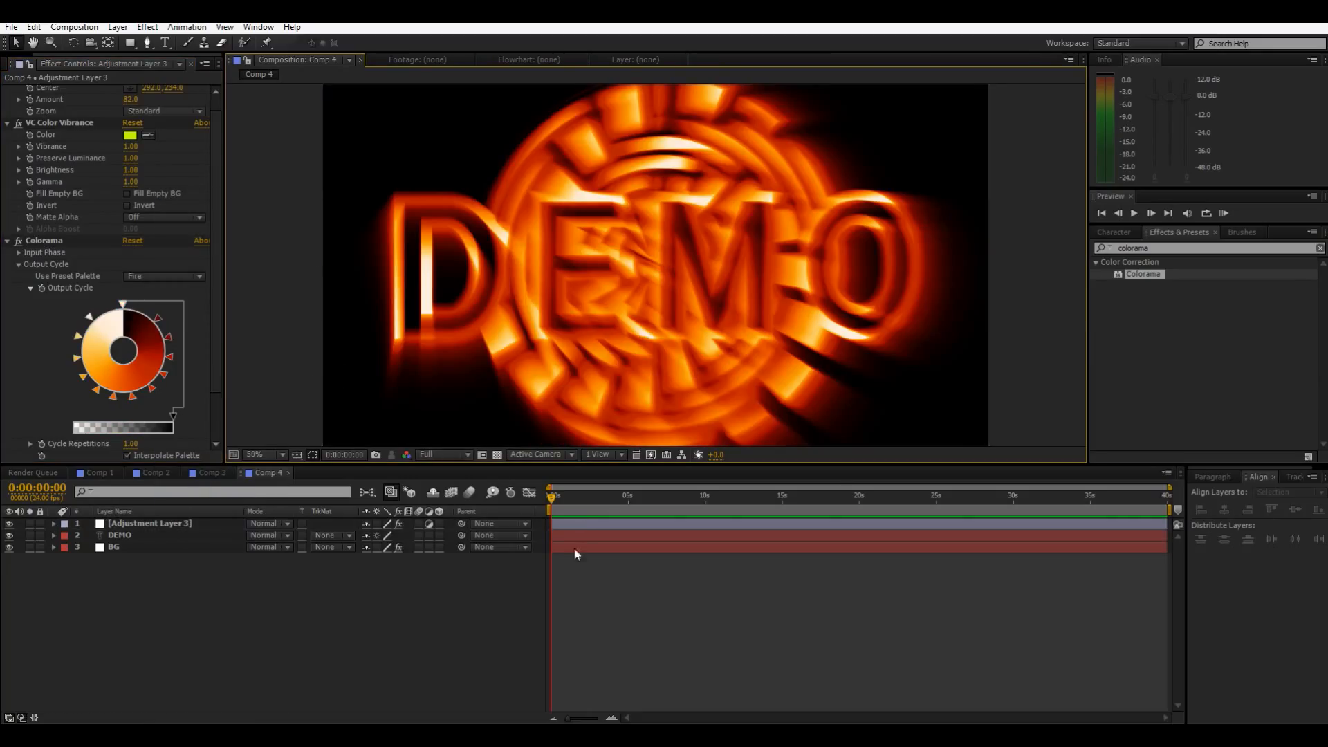
Step: Switch VC Color Vibrance and Colorama off and on in turn to compare their influence on the look
left_click(19, 123)
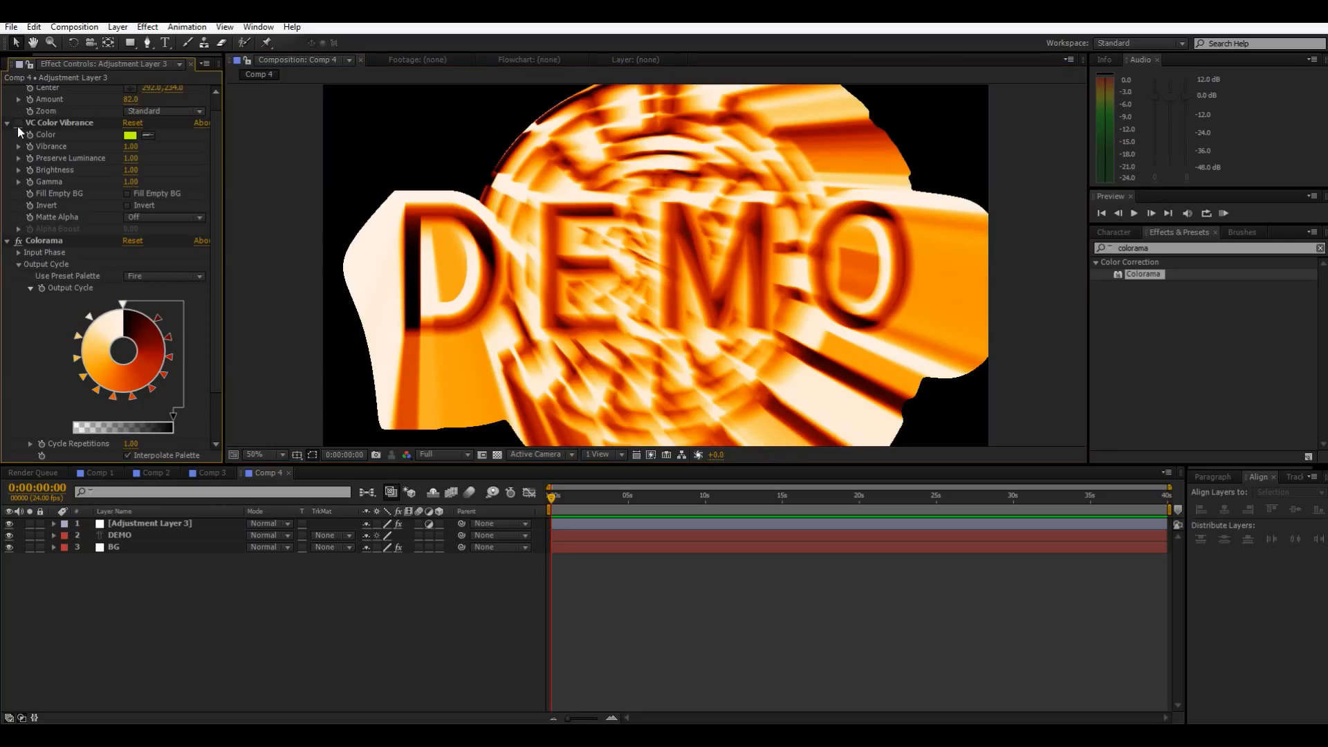
left_click(18, 125)
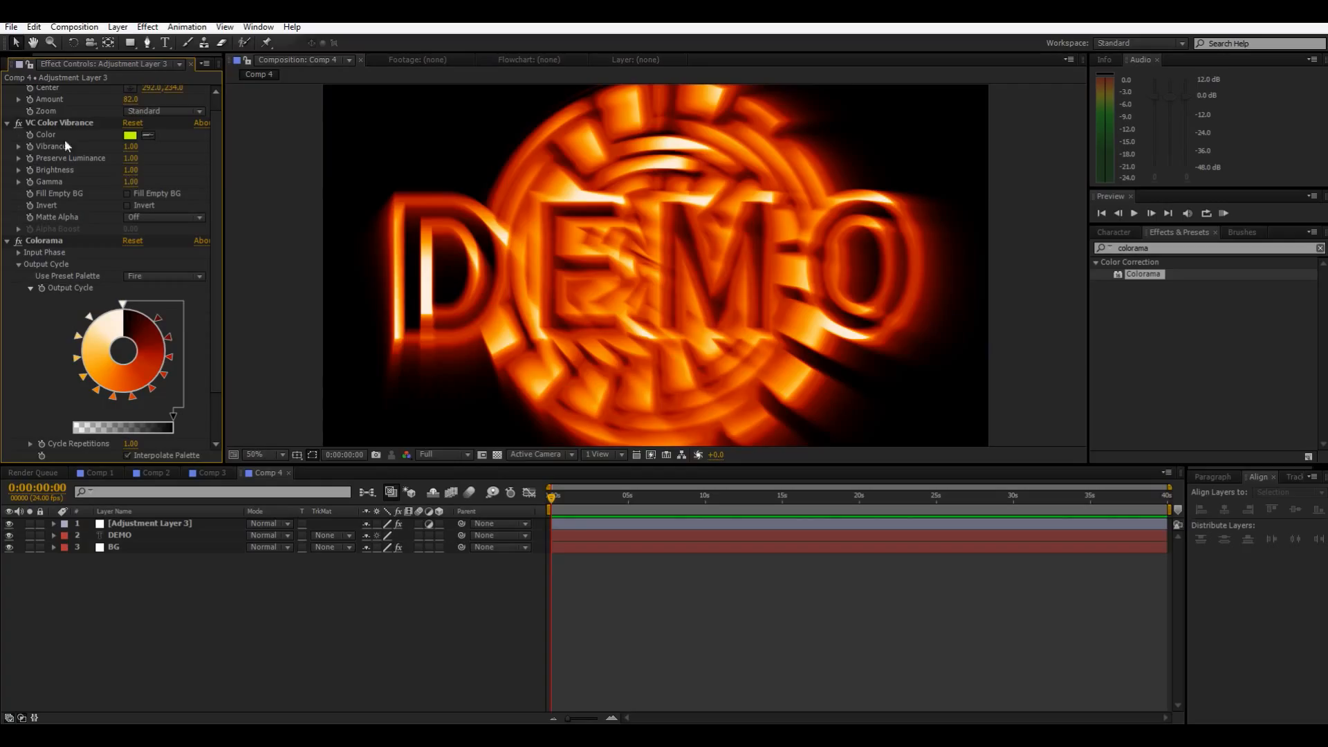
left_click(20, 240)
left_click(19, 239)
left_click(18, 123)
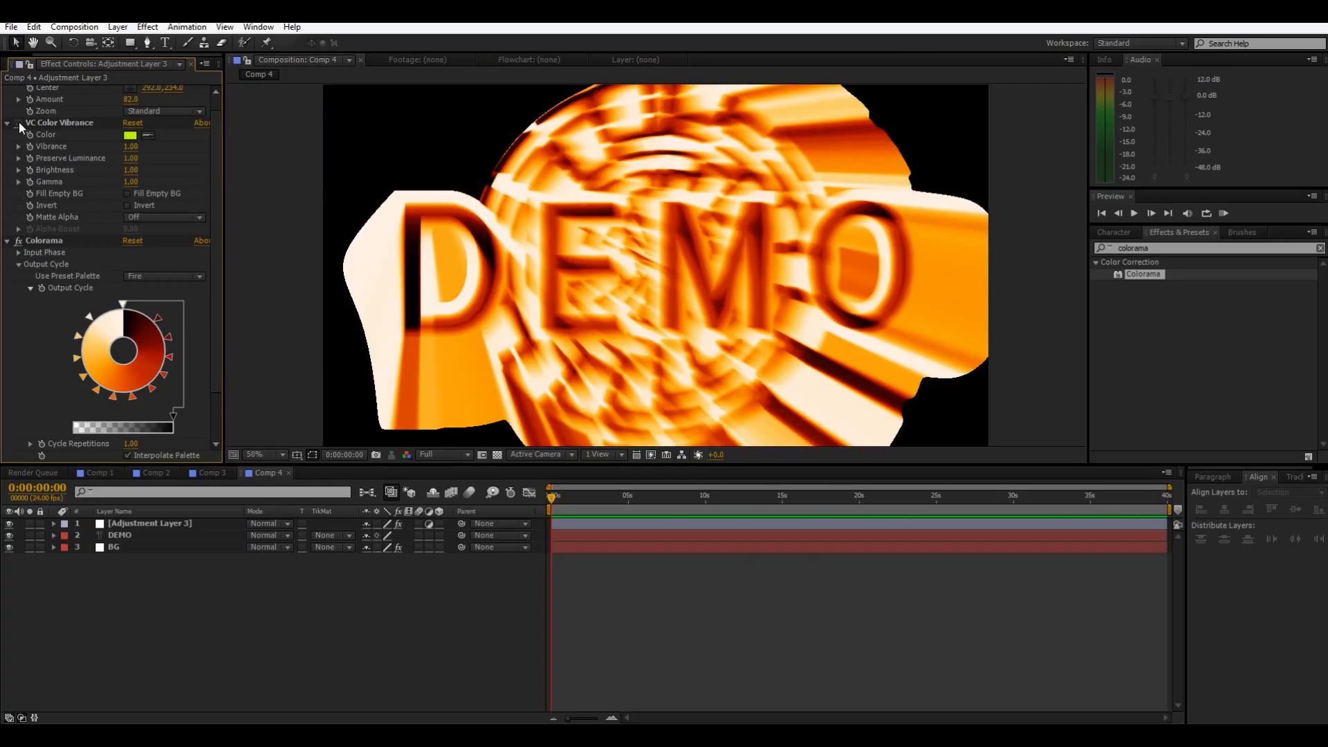
left_click(19, 123)
Step: Examine the fire-colored DEMO composition at several magnifications and along the timeline, returning to the first frame
scroll(409, 351, "down", 3)
scroll(410, 351, "up", 4)
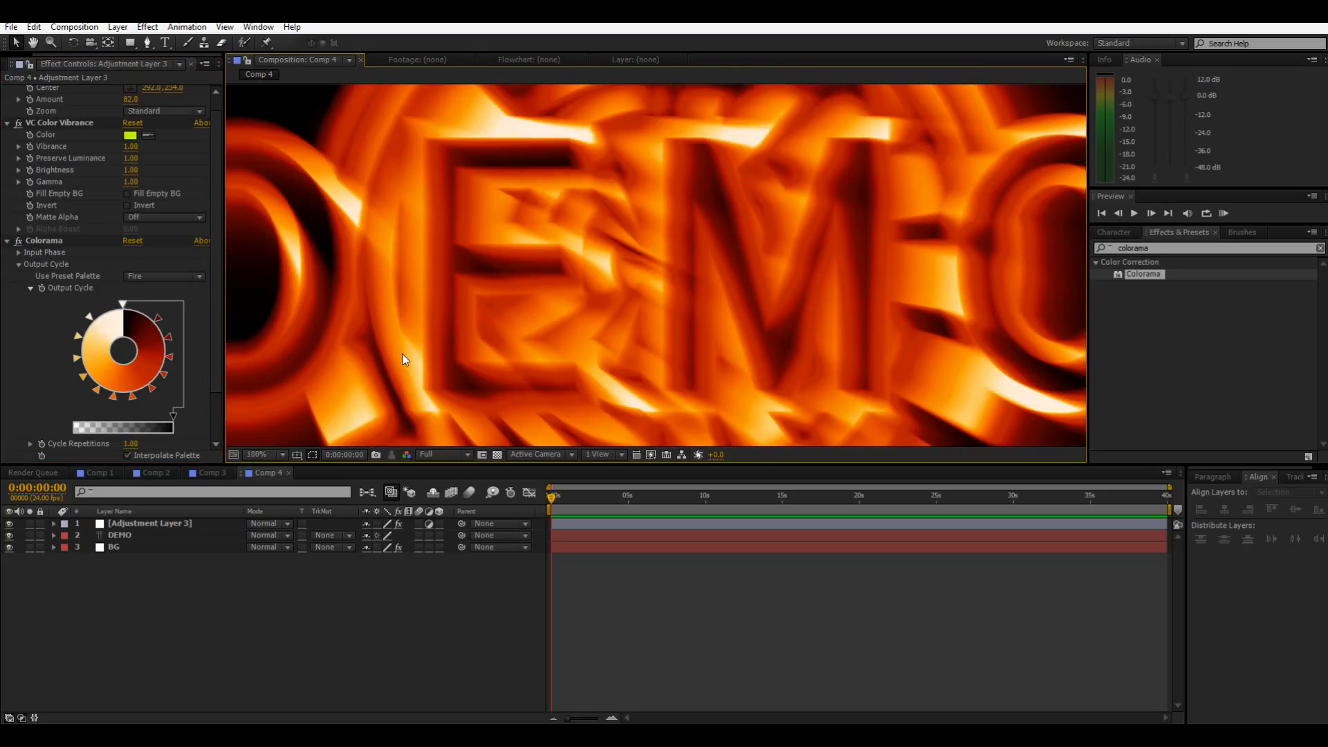
scroll(416, 363, "down", 1)
left_click_drag(620, 503, 483, 499)
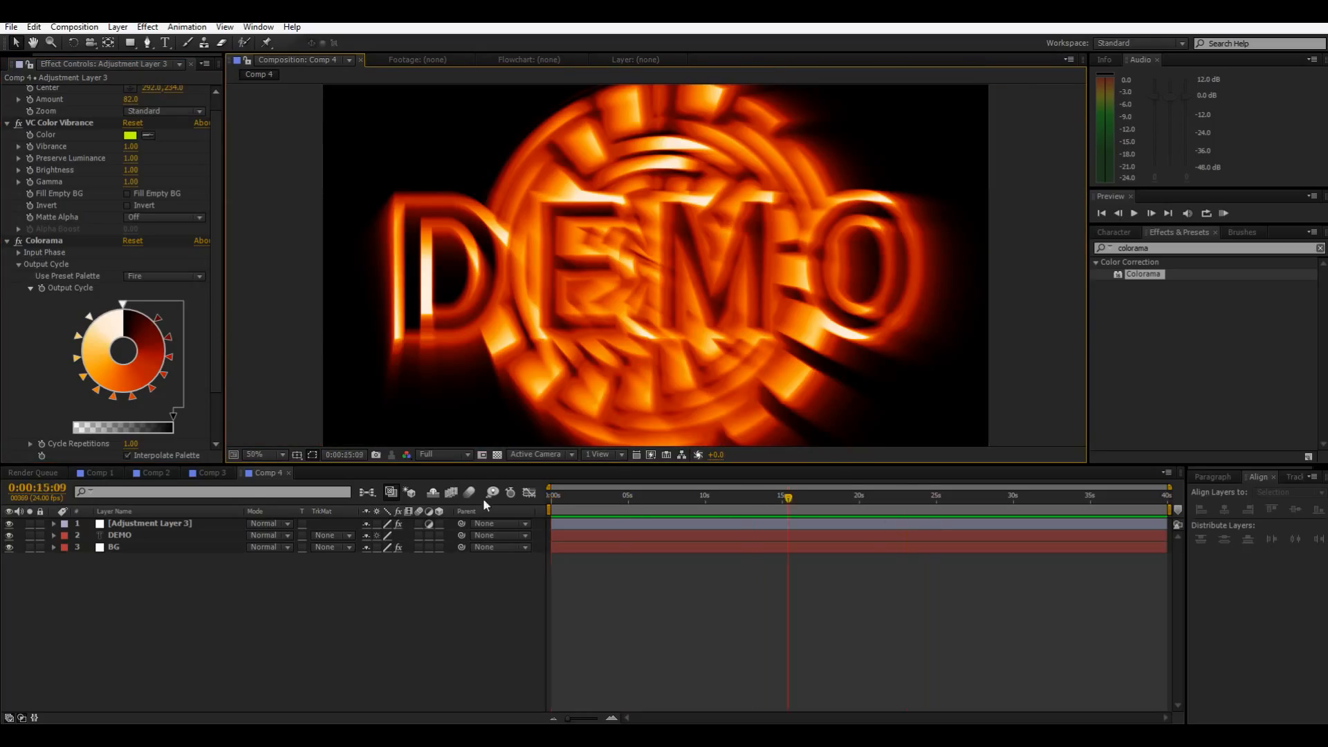
key("Home")
scroll(339, 331, "down", 1)
scroll(579, 259, "down", 1)
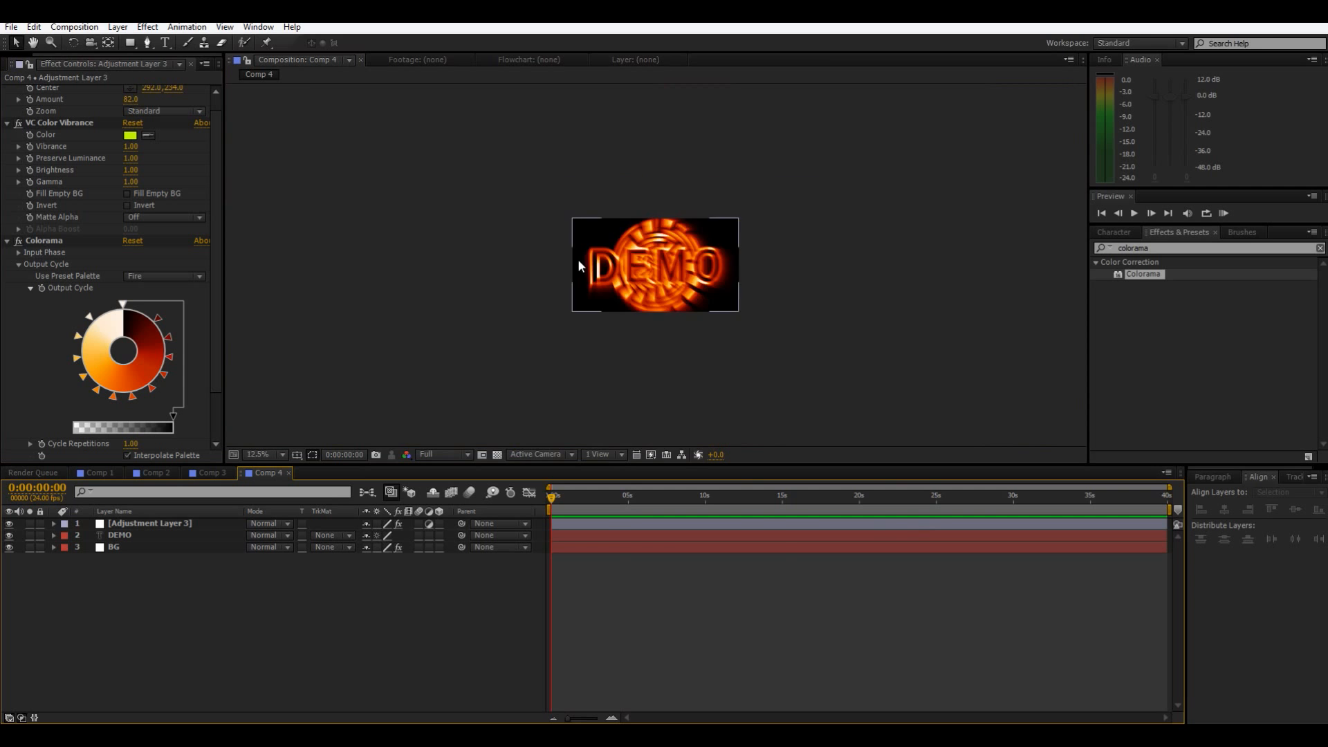
scroll(570, 249, "up", 2)
left_click_drag(591, 260, 534, 268)
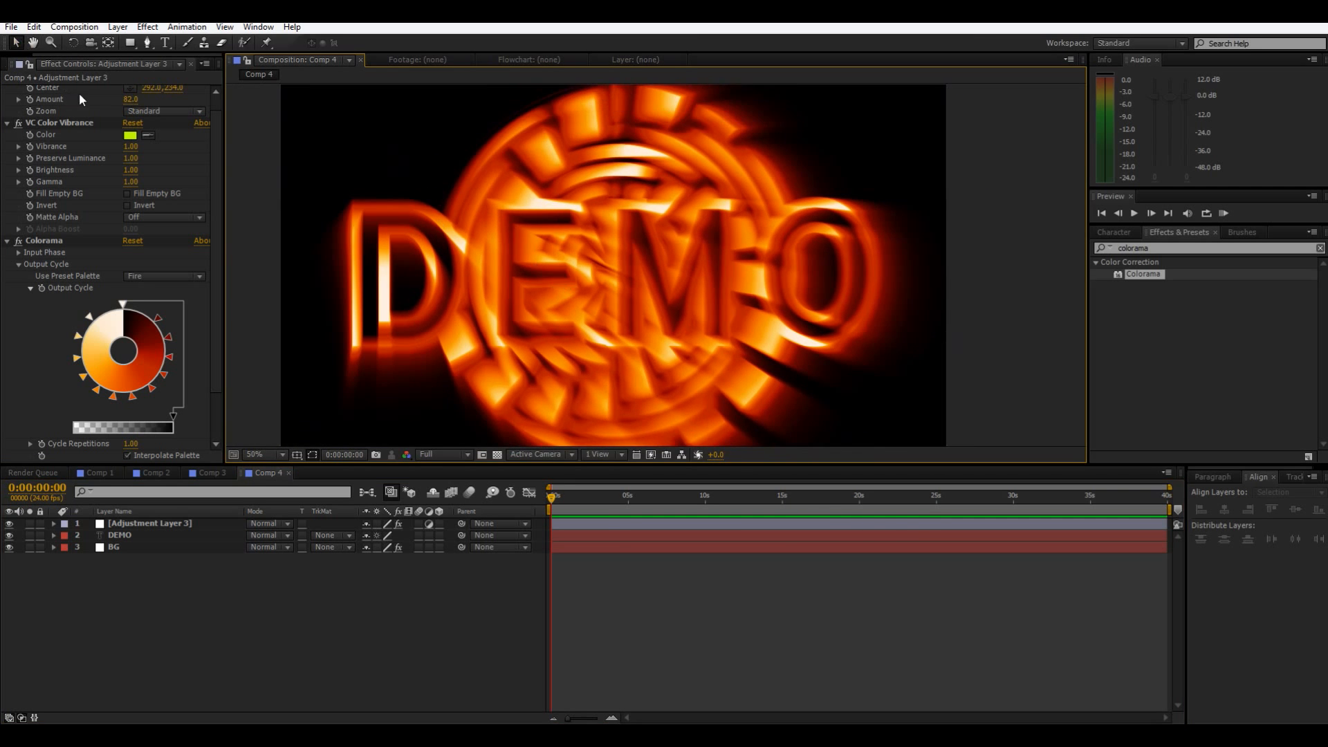
Step: Move the CC Radial Fast Blur center to about 890, 544, between the E and M of the DEMO text
scroll(65, 155, "up", 1)
left_click(129, 102)
left_click(543, 291)
left_click_drag(543, 291, 589, 274)
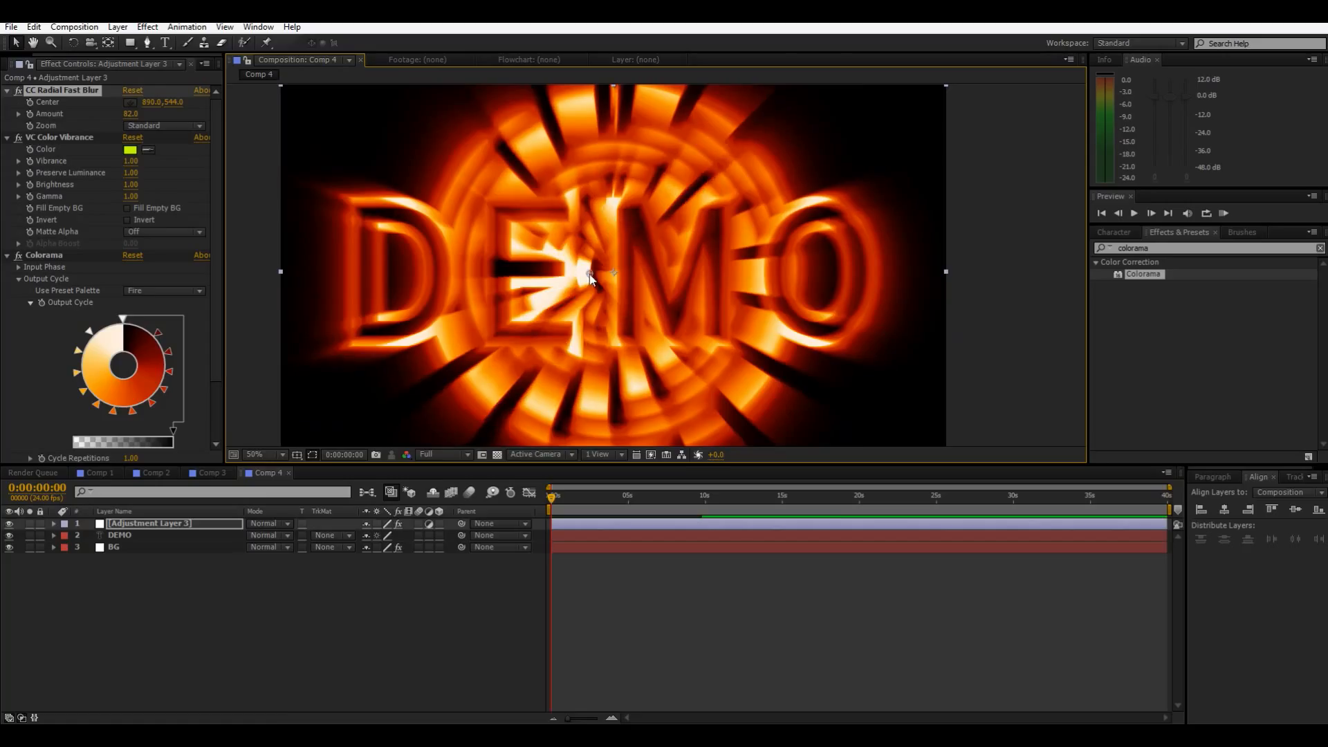
Step: Try the Ramp Blue and Horizon preset palettes in Colorama and restore the Fire palette
left_click(151, 292)
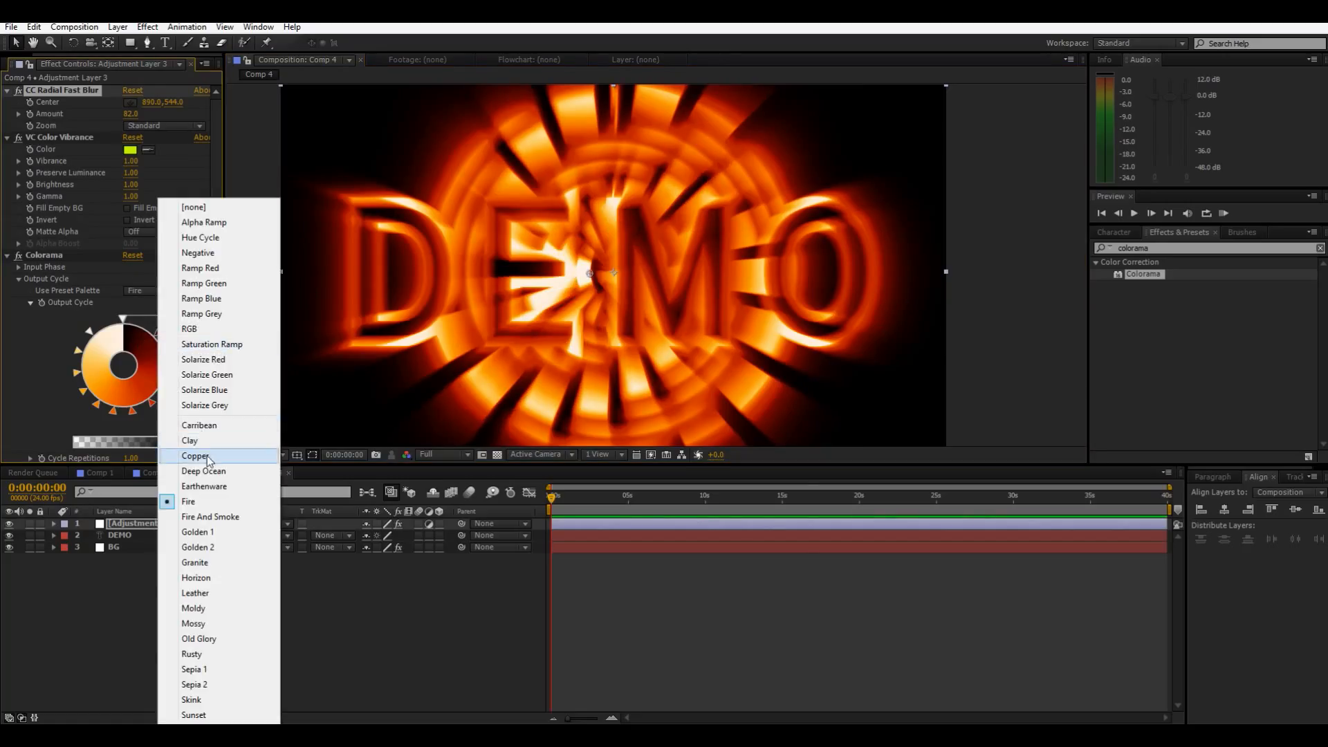
left_click(179, 451)
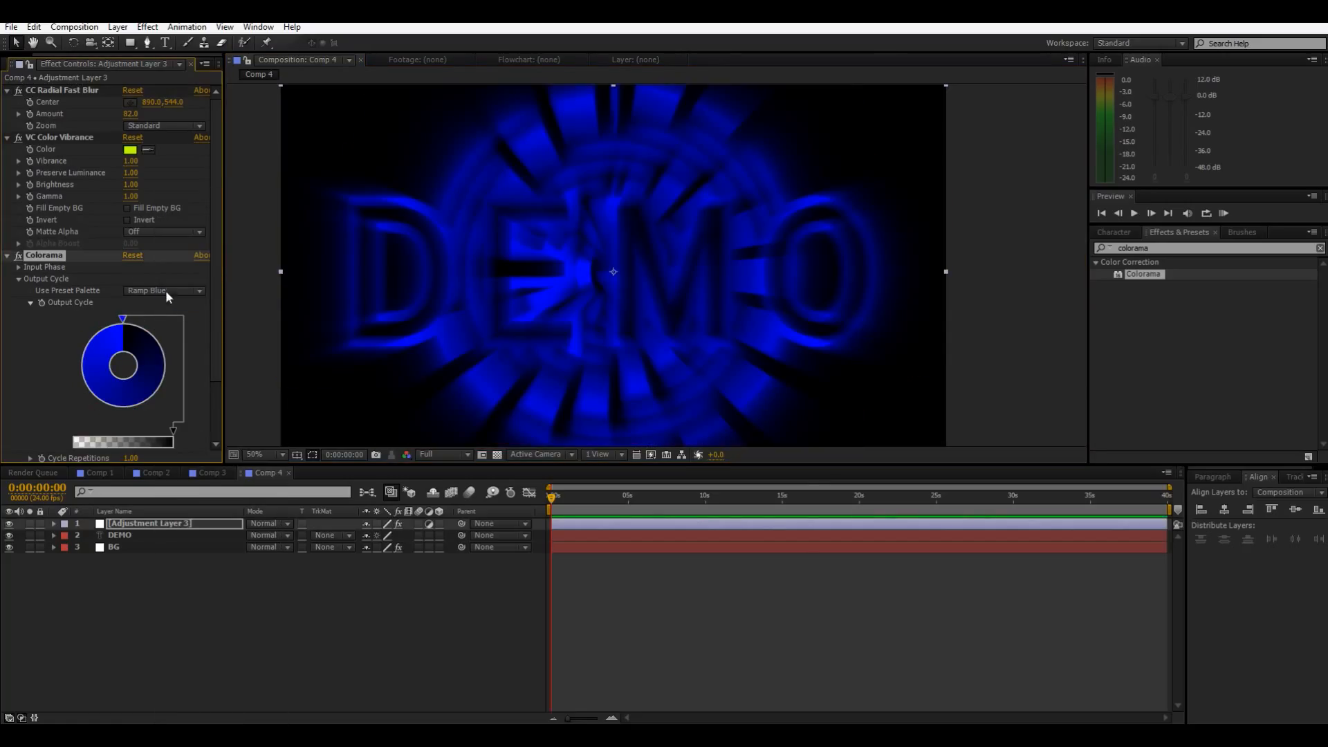
left_click(164, 292)
left_click(200, 579)
left_click(205, 295)
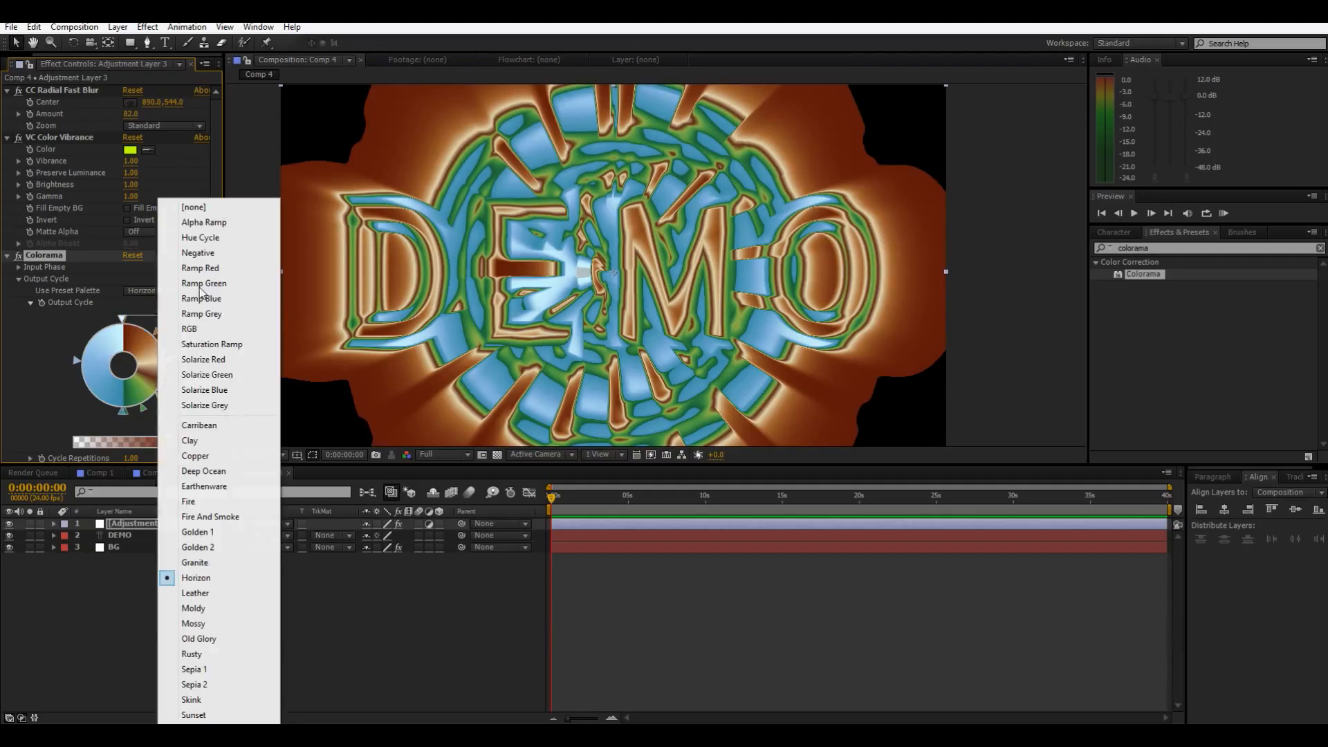
left_click(258, 532)
left_click(149, 292)
left_click(204, 501)
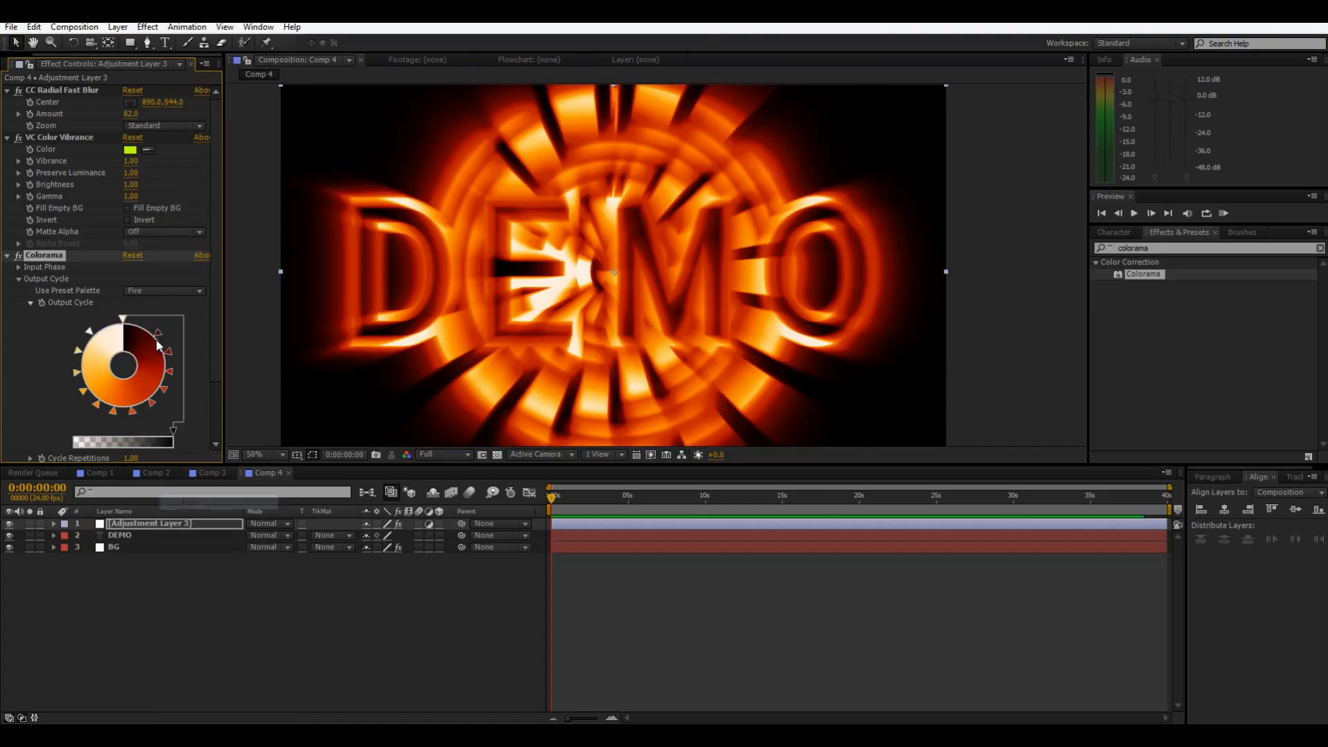
Step: Try recoloring the dark red stop of Colorama's output cycle to dark blue and undo the change
double_click(143, 339)
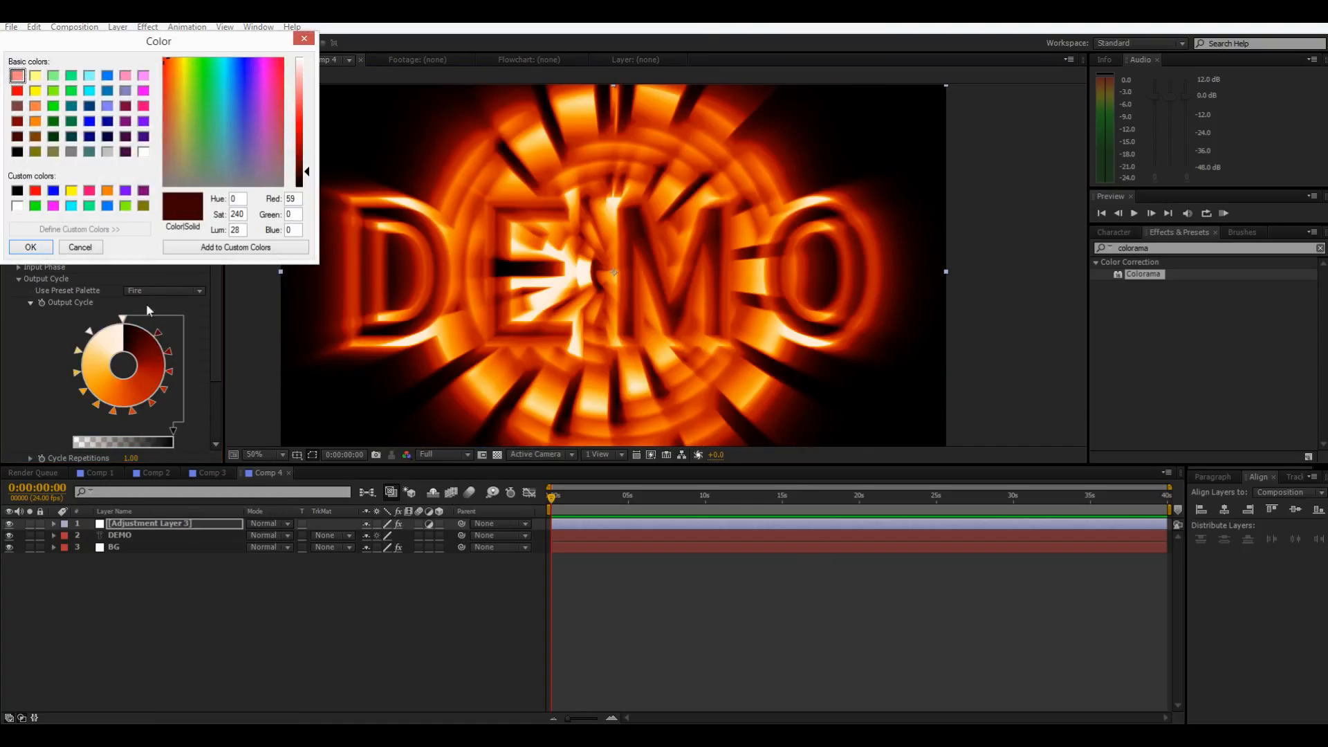
left_click(95, 248)
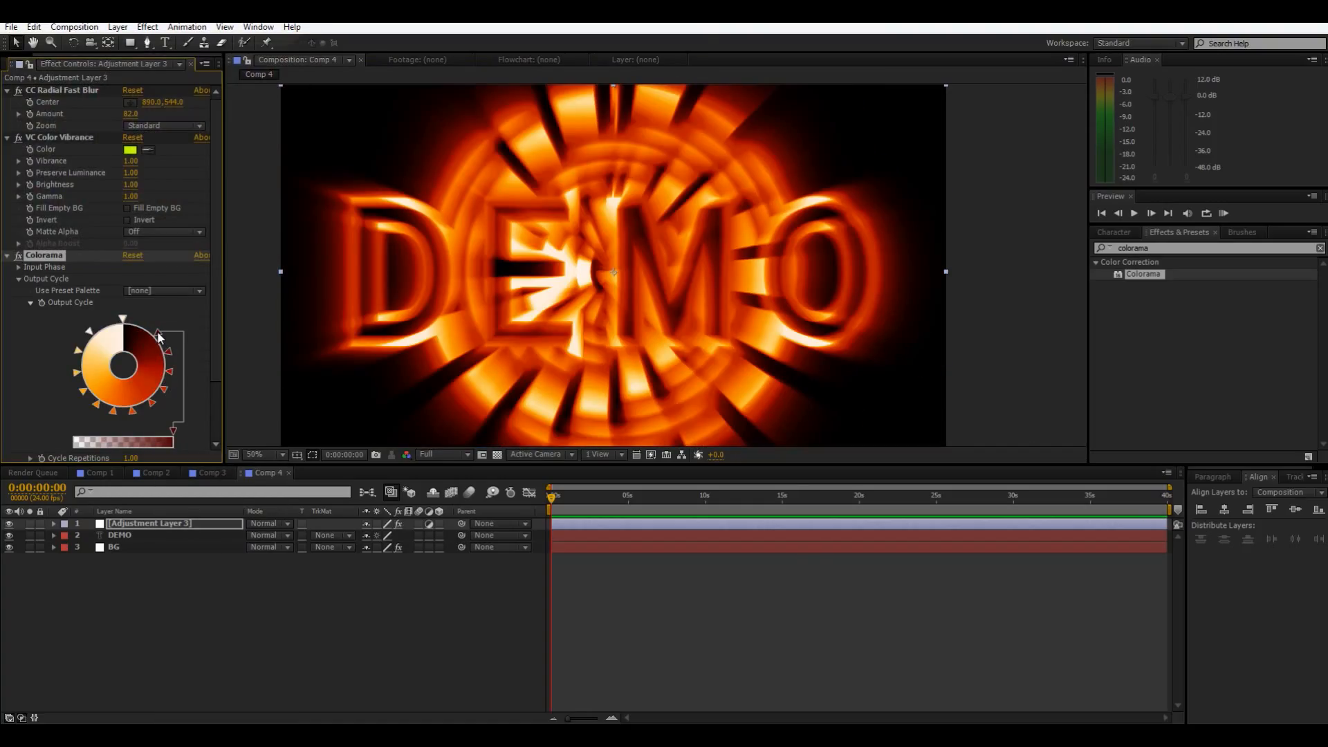
double_click(158, 333)
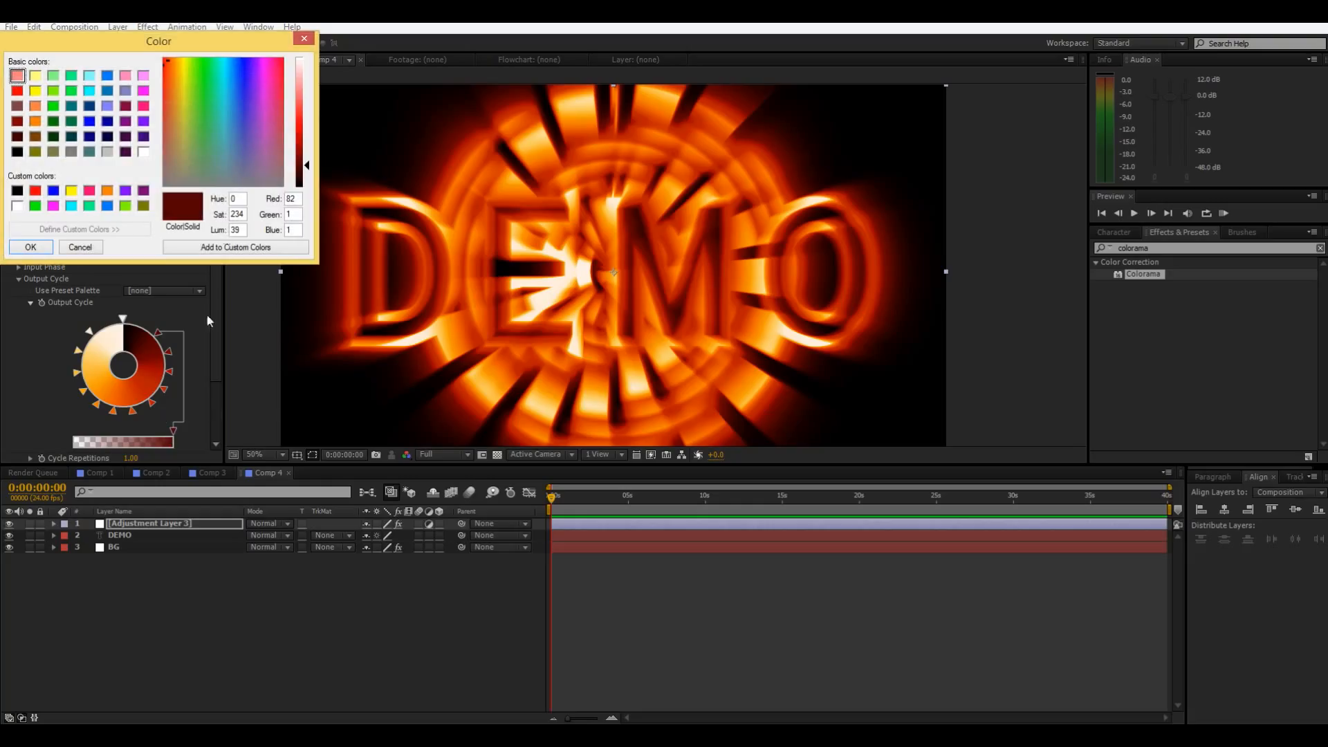
left_click(90, 106)
left_click(31, 247)
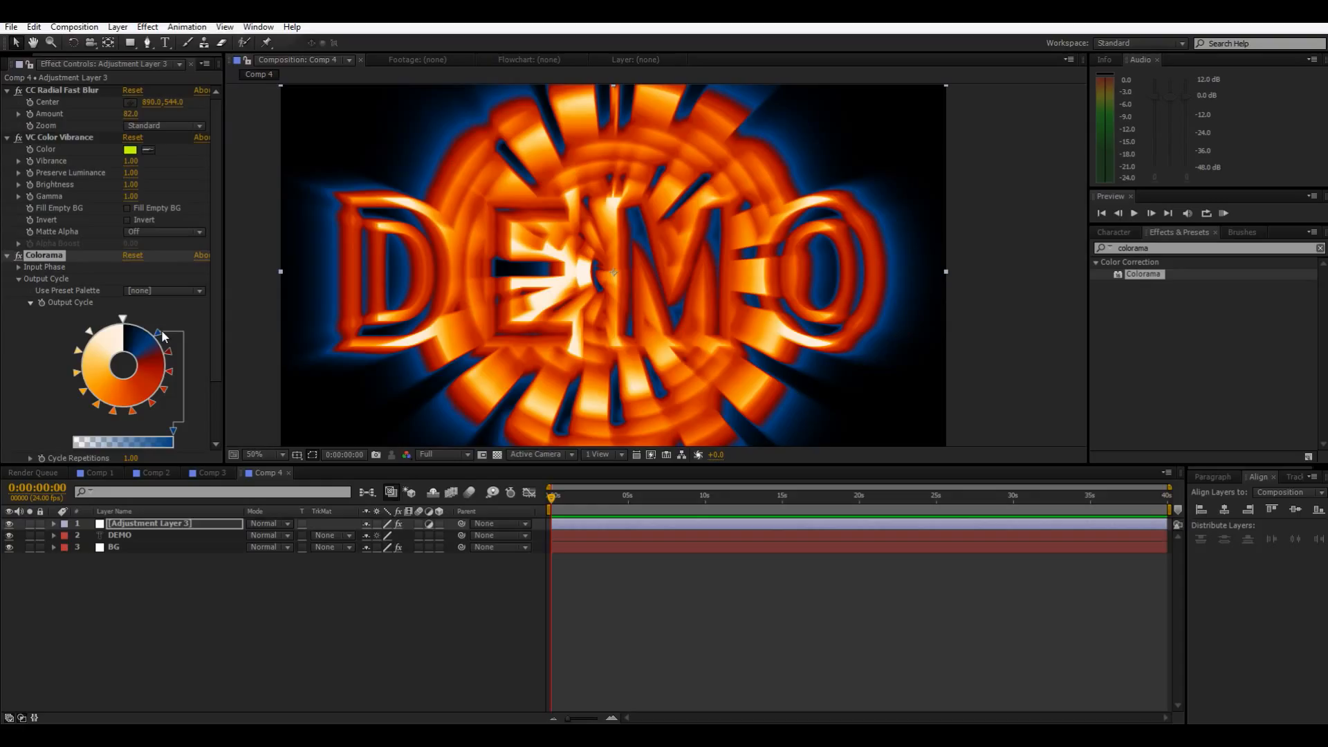
left_click(211, 275)
key("ctrl+z")
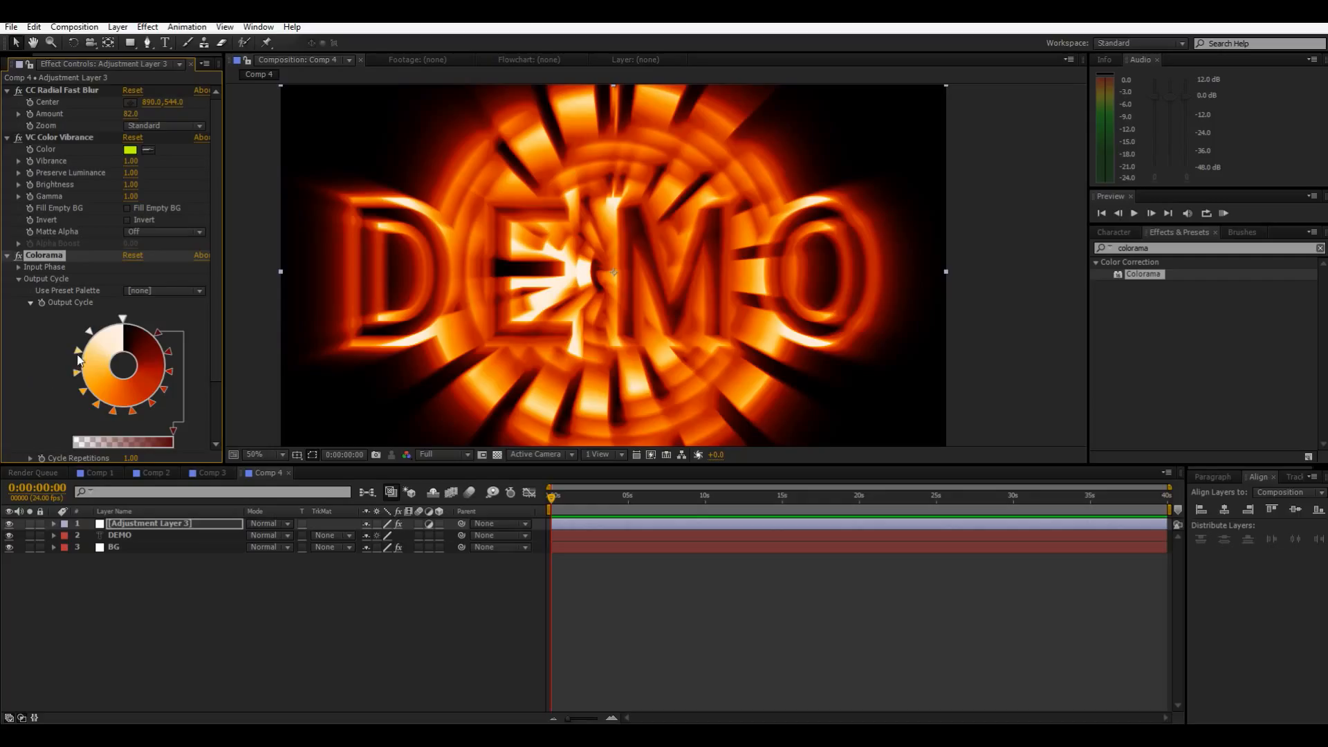
Step: Apply Hue/Saturation to the adjustment layer and set its master hue to about 331°
scroll(43, 337, "down", 2)
left_click(1134, 248)
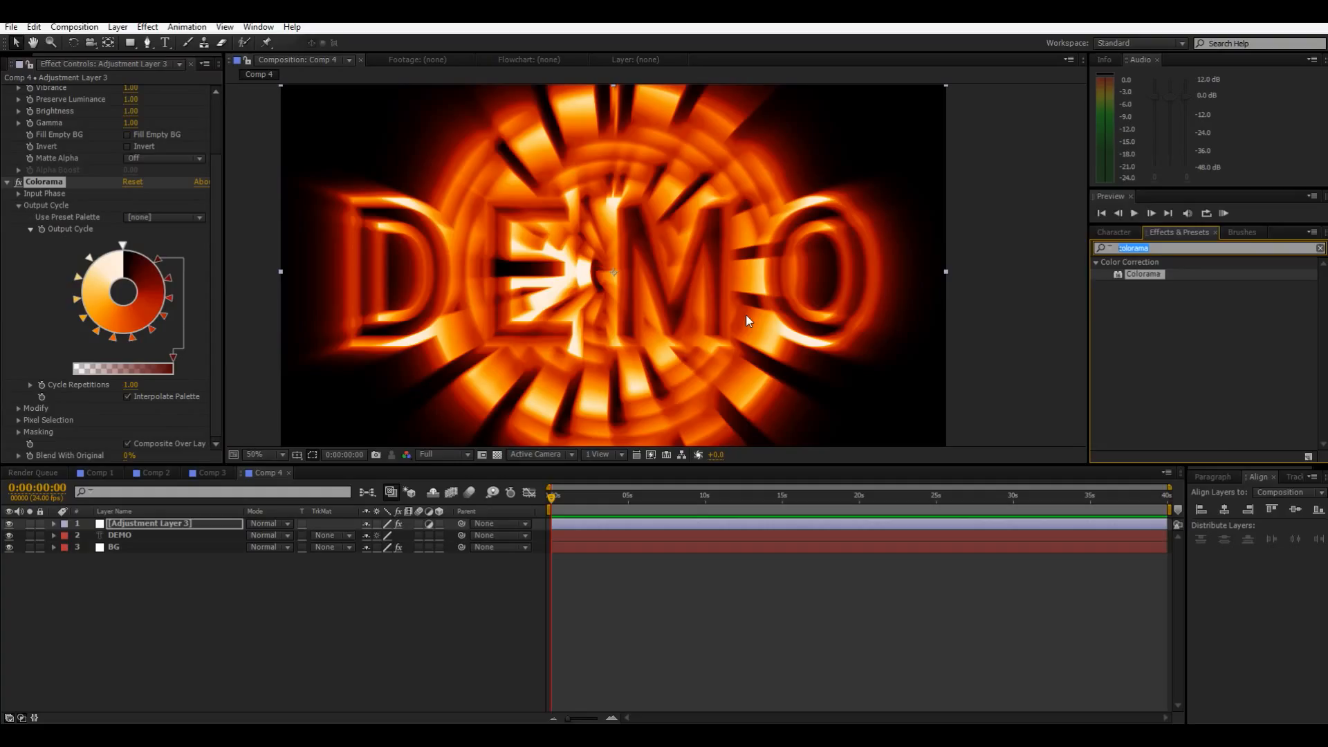
type("hue")
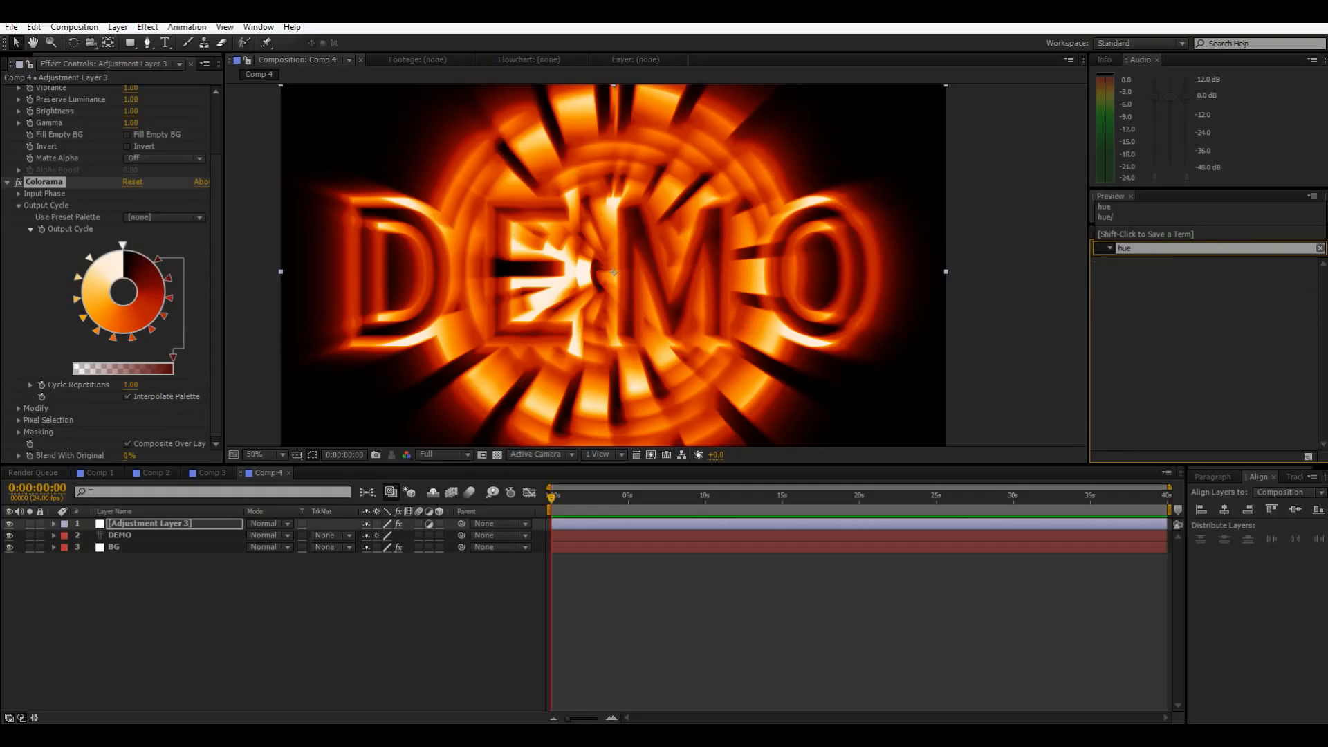
left_click_drag(1172, 339, 176, 399)
left_click_drag(136, 346, 96, 265)
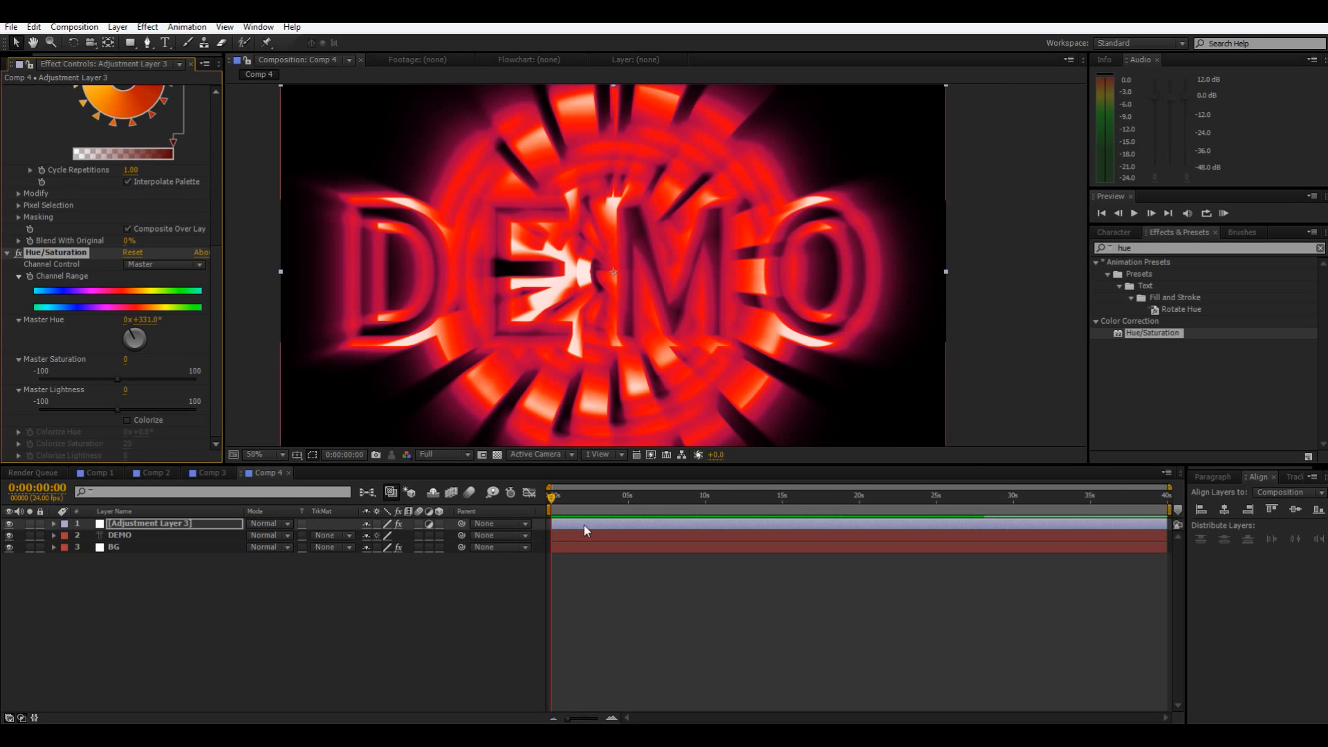
Step: Move the CC Radial Fast Blur center to about 956, 508, near the middle of the DEMO text
scroll(85, 193, "up", 10)
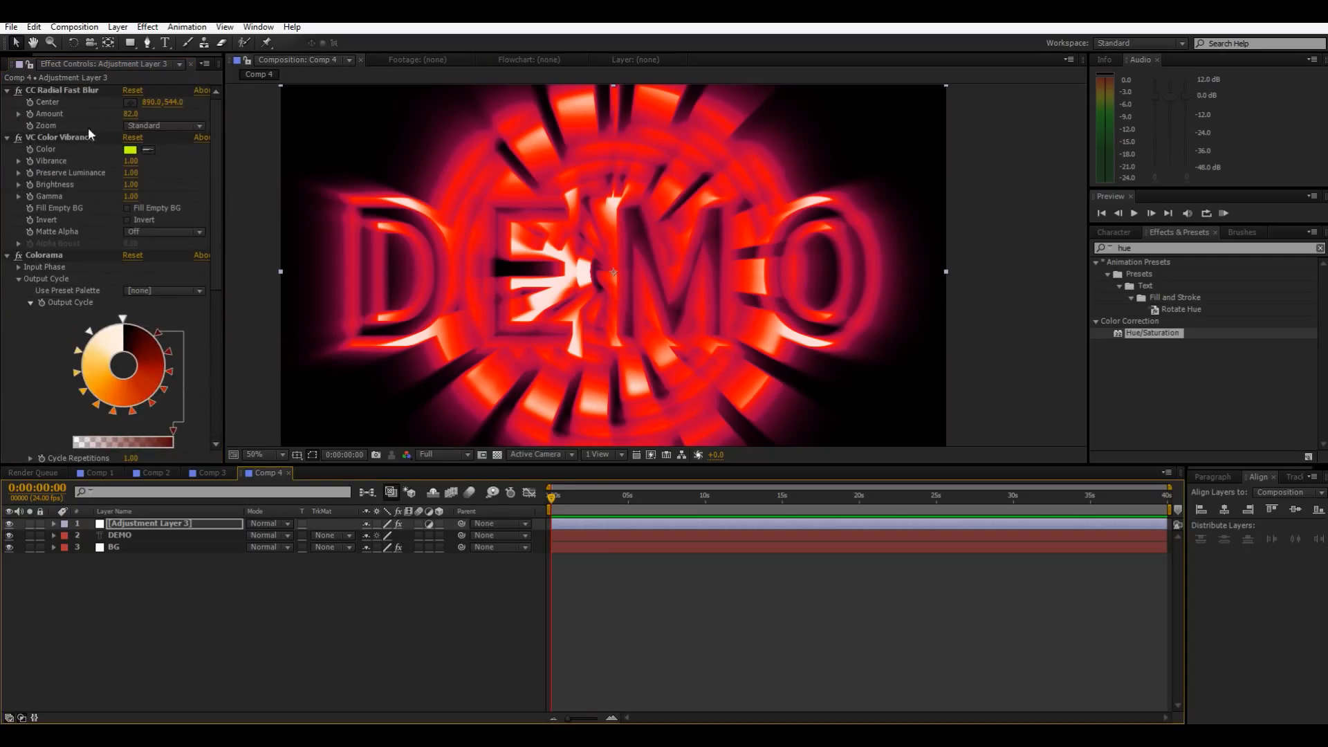
left_click(130, 102)
left_click(625, 303)
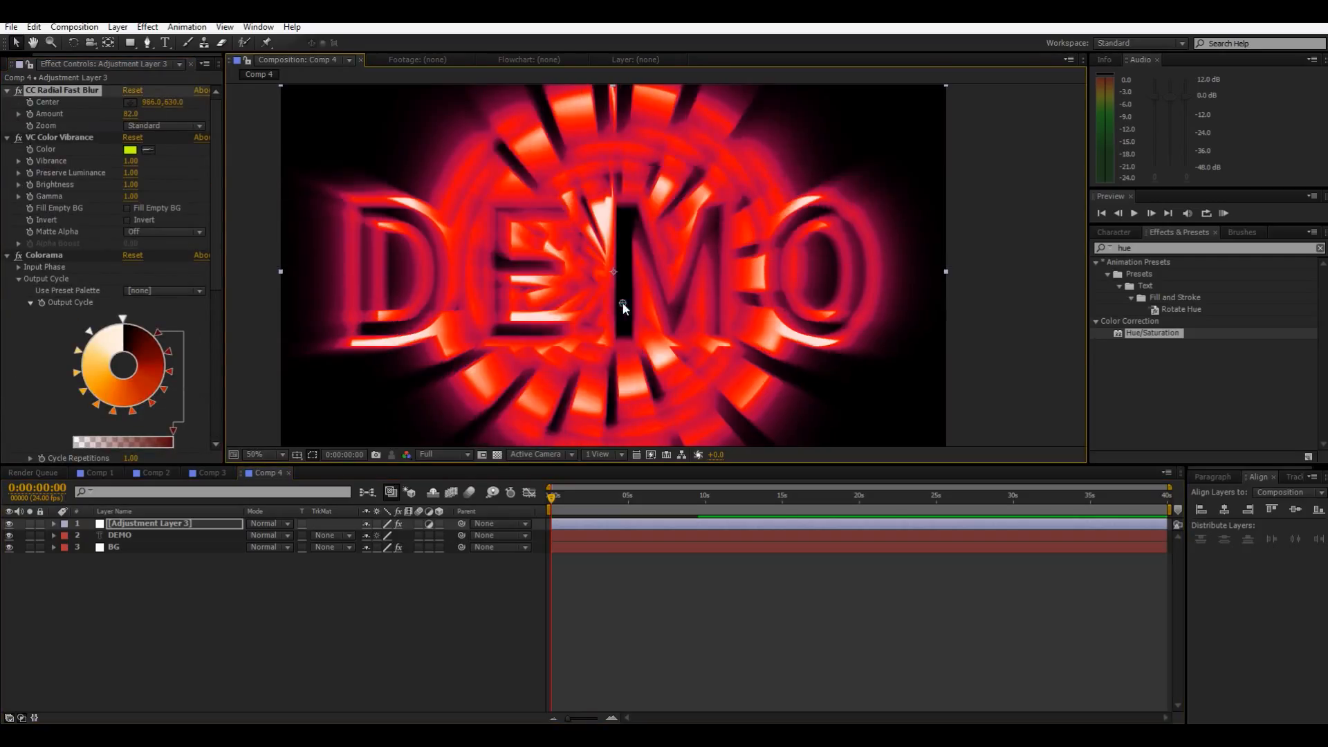
left_click_drag(824, 314, 613, 262)
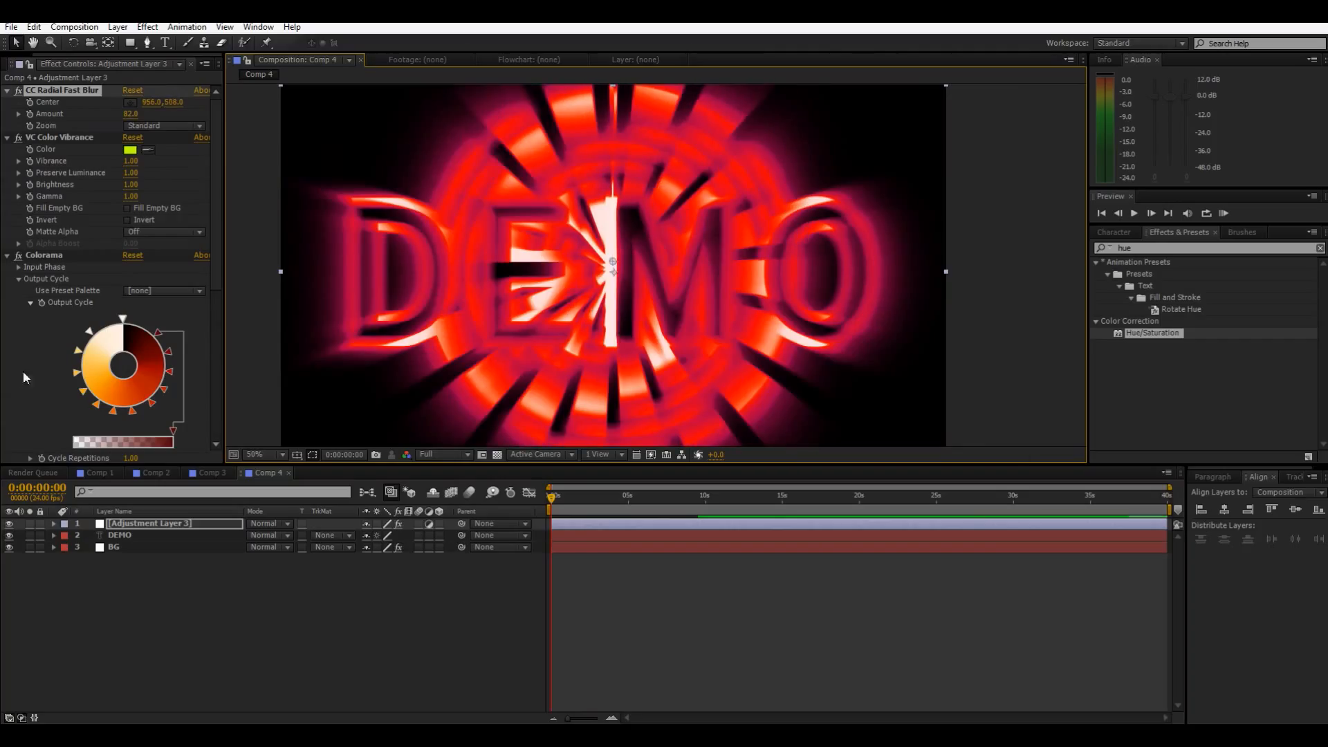
Step: Remove the Hue/Saturation effect from the adjustment layer
scroll(90, 387, "down", 5)
scroll(90, 387, "down", 3)
left_click(49, 254)
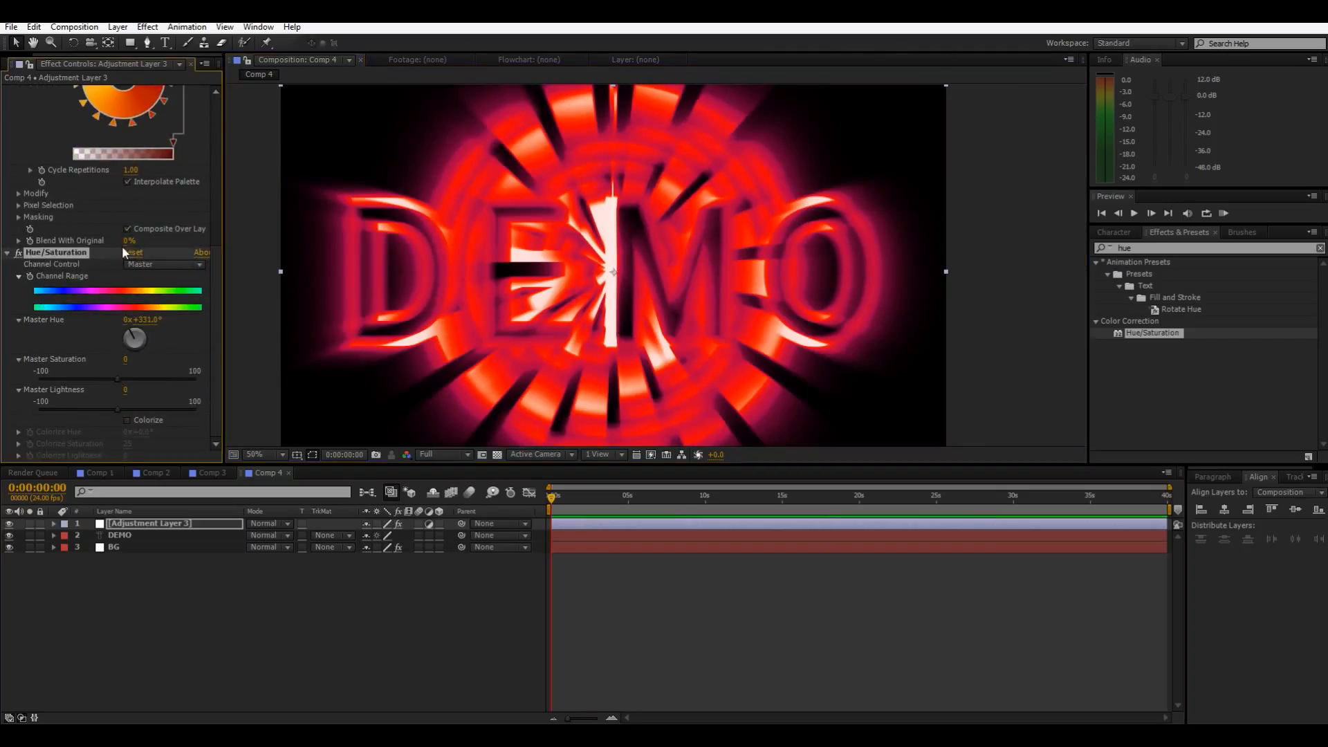
key("Delete")
Step: At the last frame, add a white solid and place it directly below the adjustment layer
key("End")
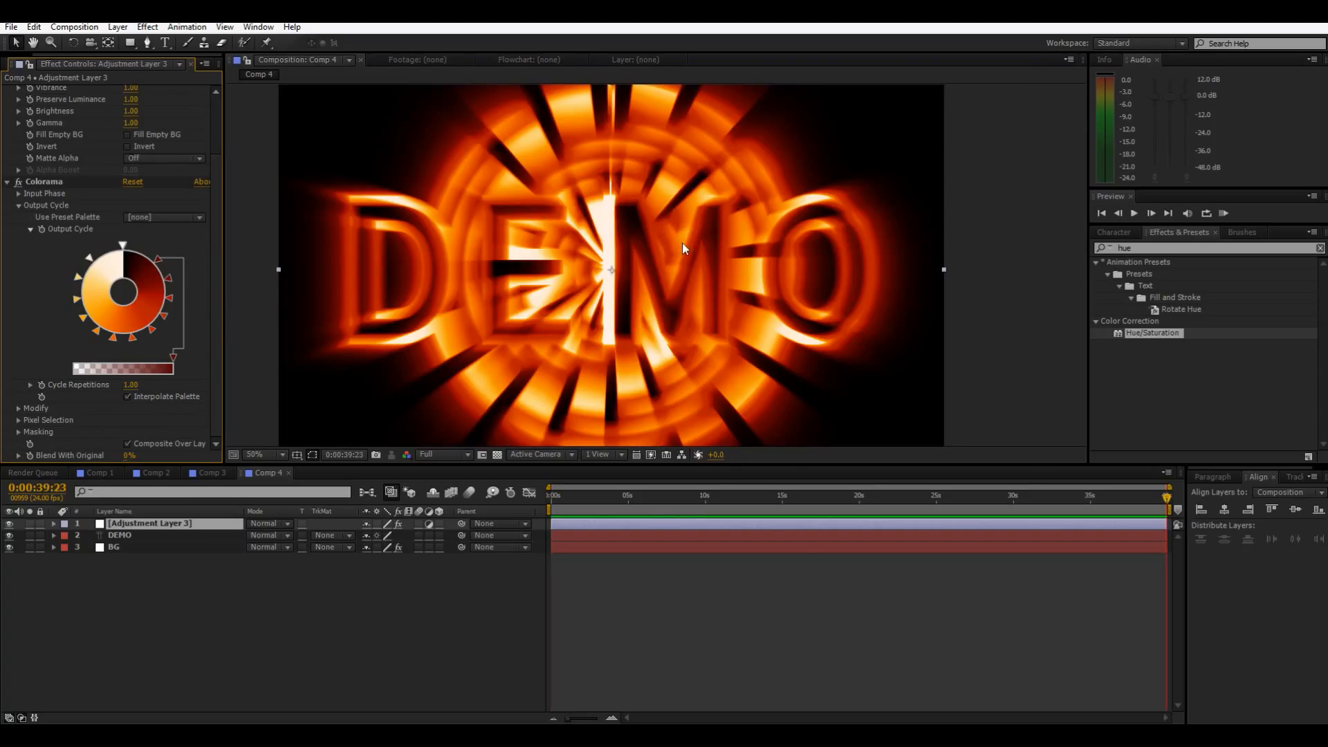
scroll(201, 273, "up", 1)
scroll(554, 313, "down", 2)
scroll(554, 311, "up", 2)
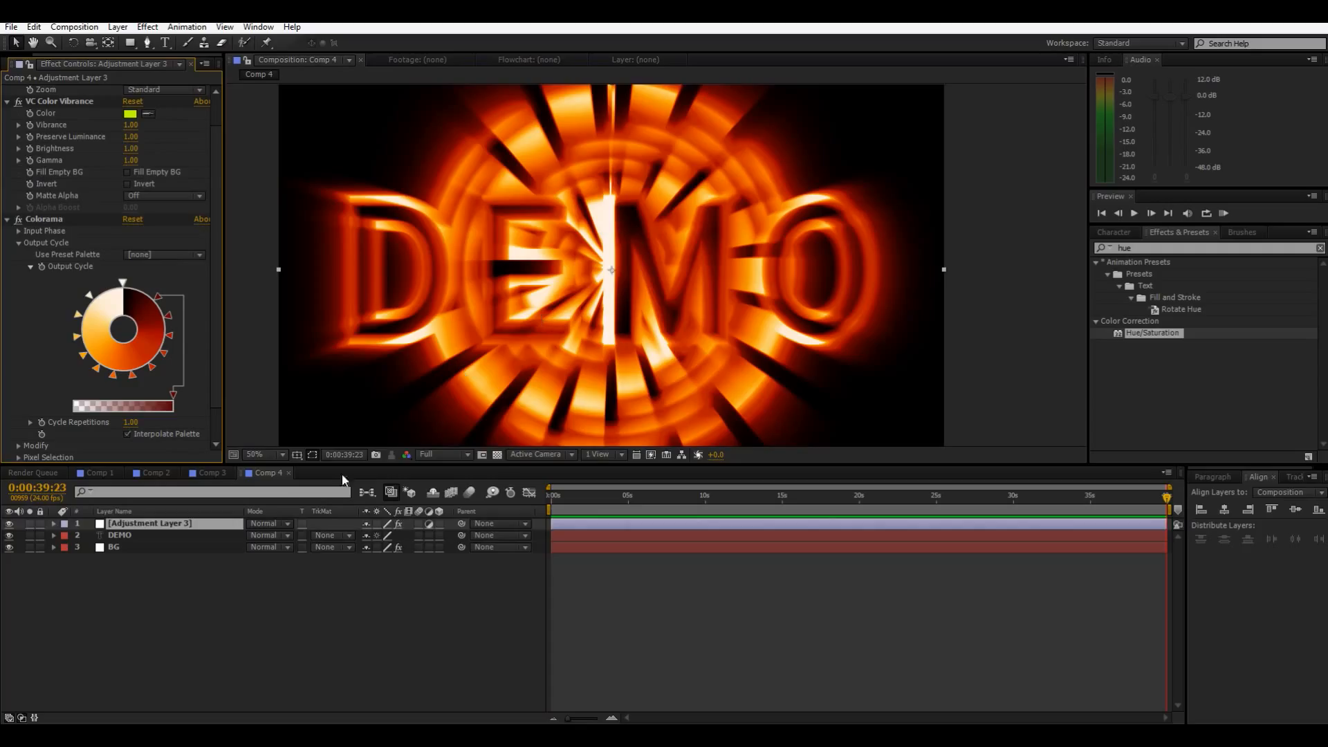
right_click(292, 580)
mouse_move(344, 431)
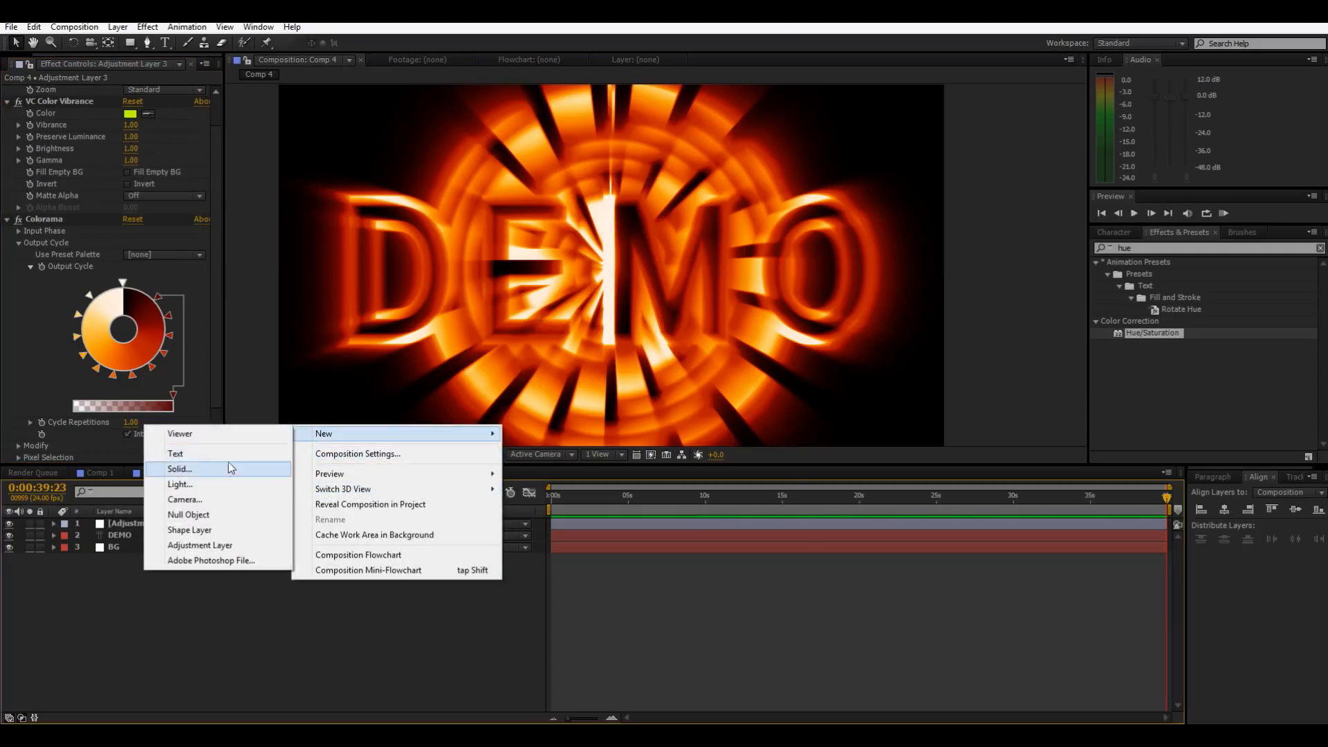
left_click(230, 465)
left_click(589, 428)
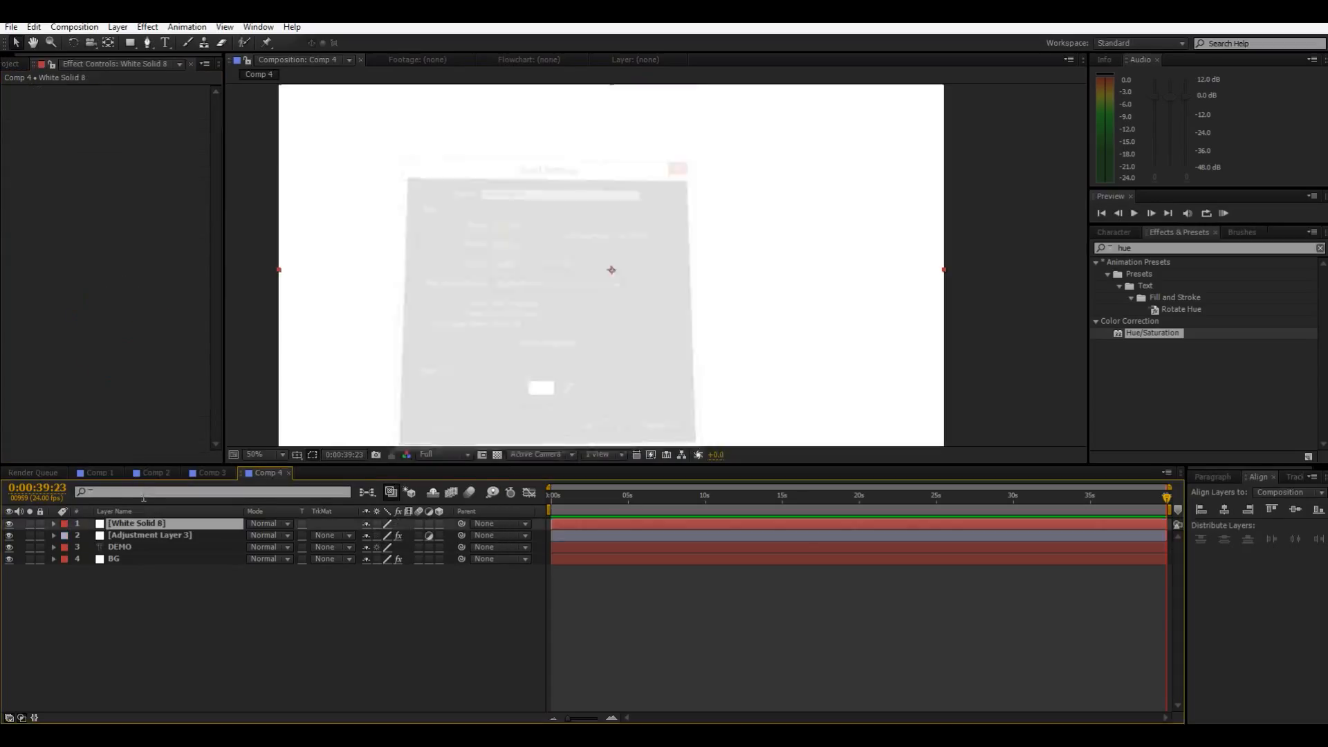
left_click_drag(161, 524, 166, 533)
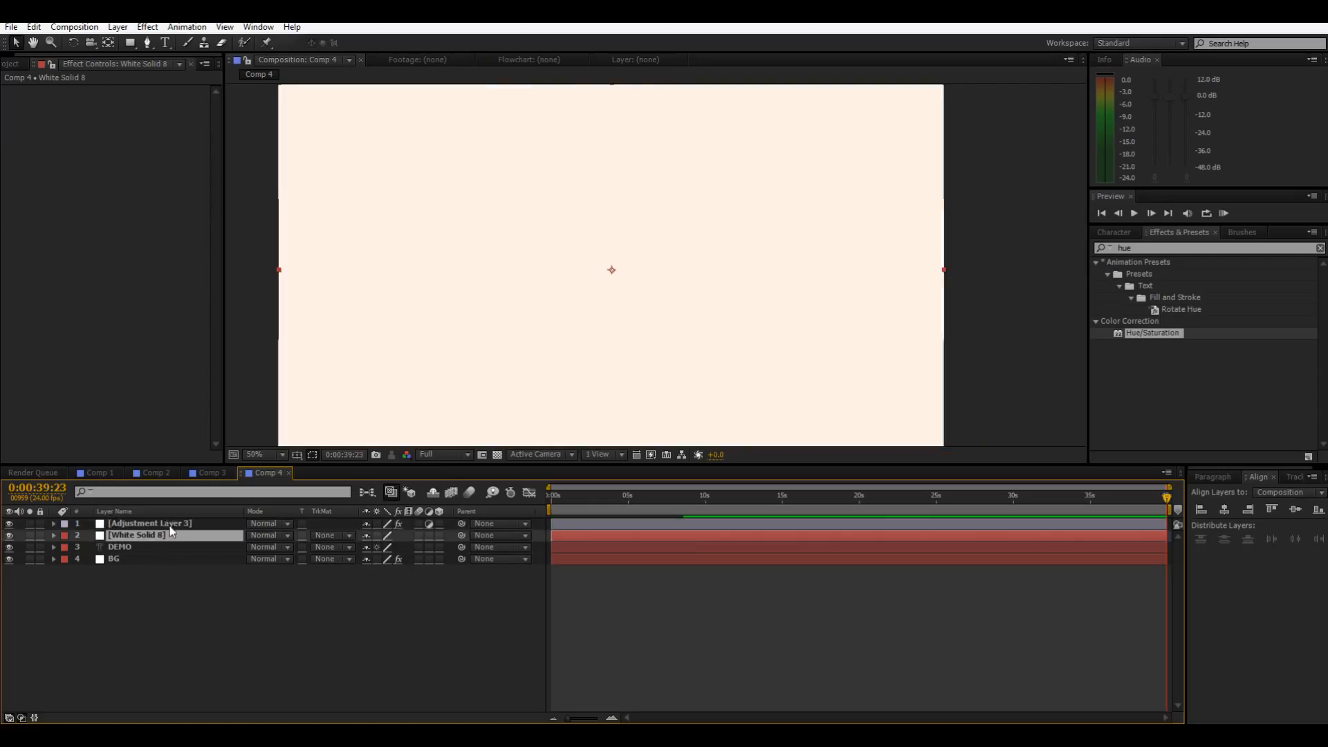
Step: Rename the adjustment layer as Effects and the white solid as Lens flare 1
left_click(169, 524)
key("Return")
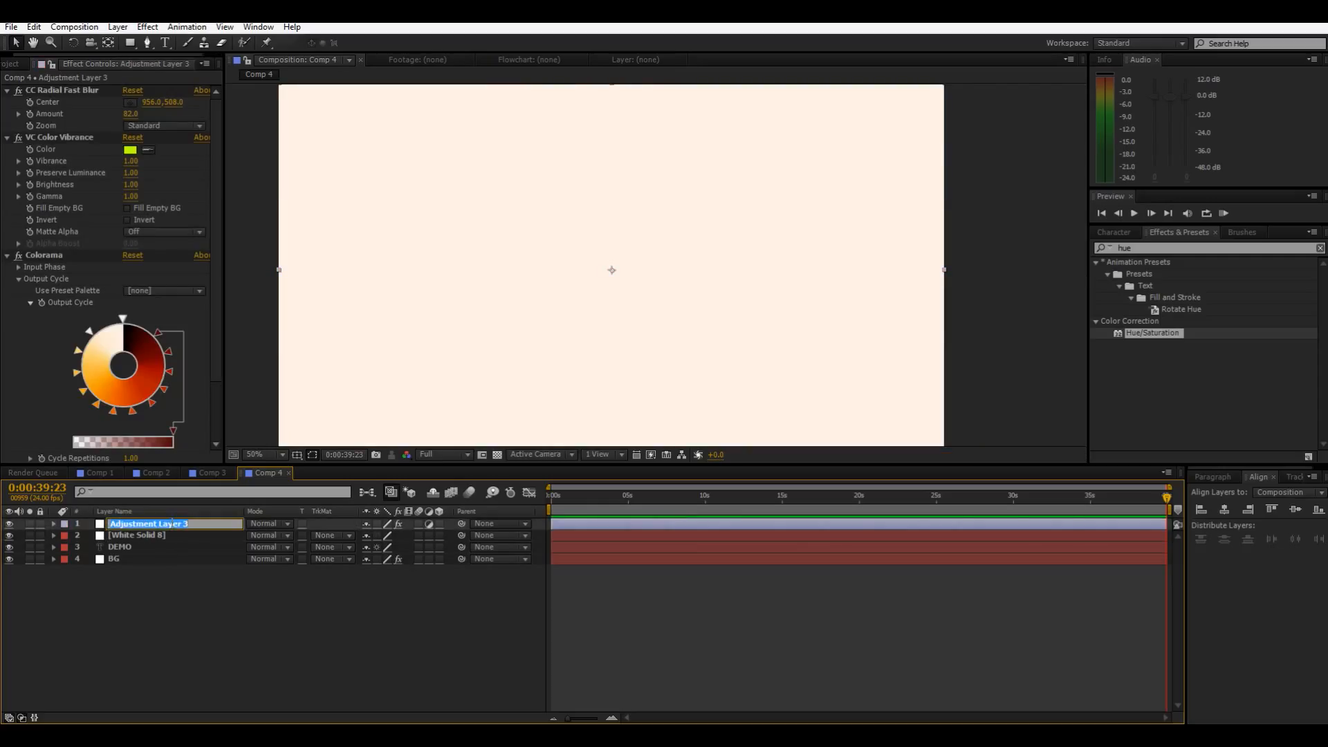
type("Effects")
left_click(143, 537)
key("Return")
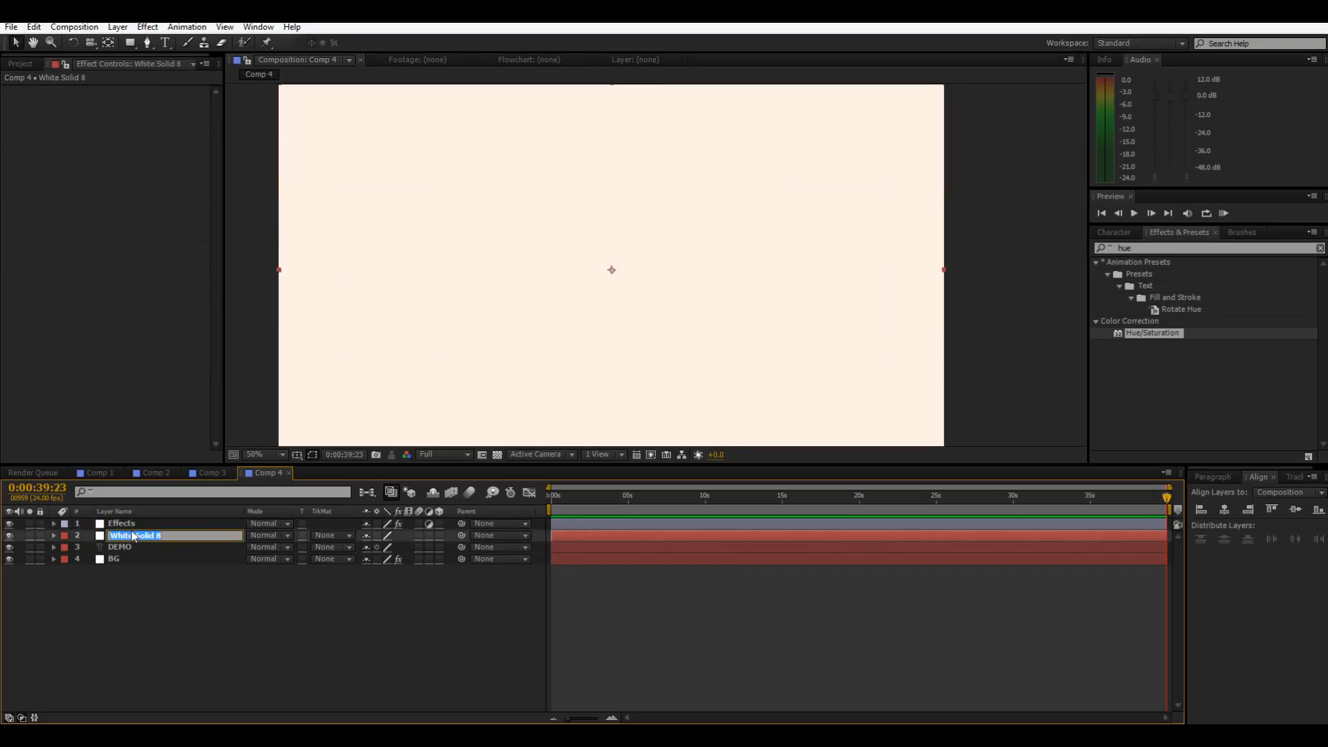
type("L")
type("ens flare 1")
key("Return")
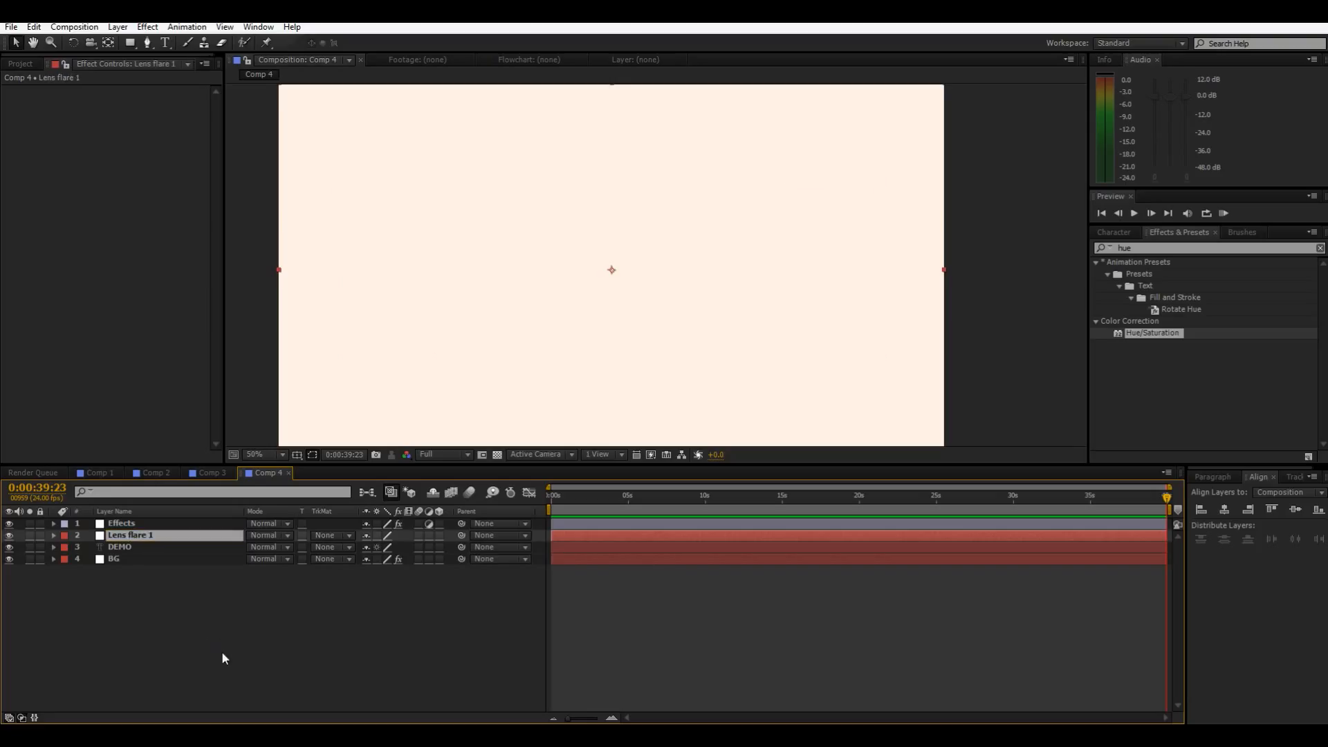
Step: Find the Optical Flares effect and apply it to the Lens flare 1 layer
left_click_drag(1138, 248, 1074, 269)
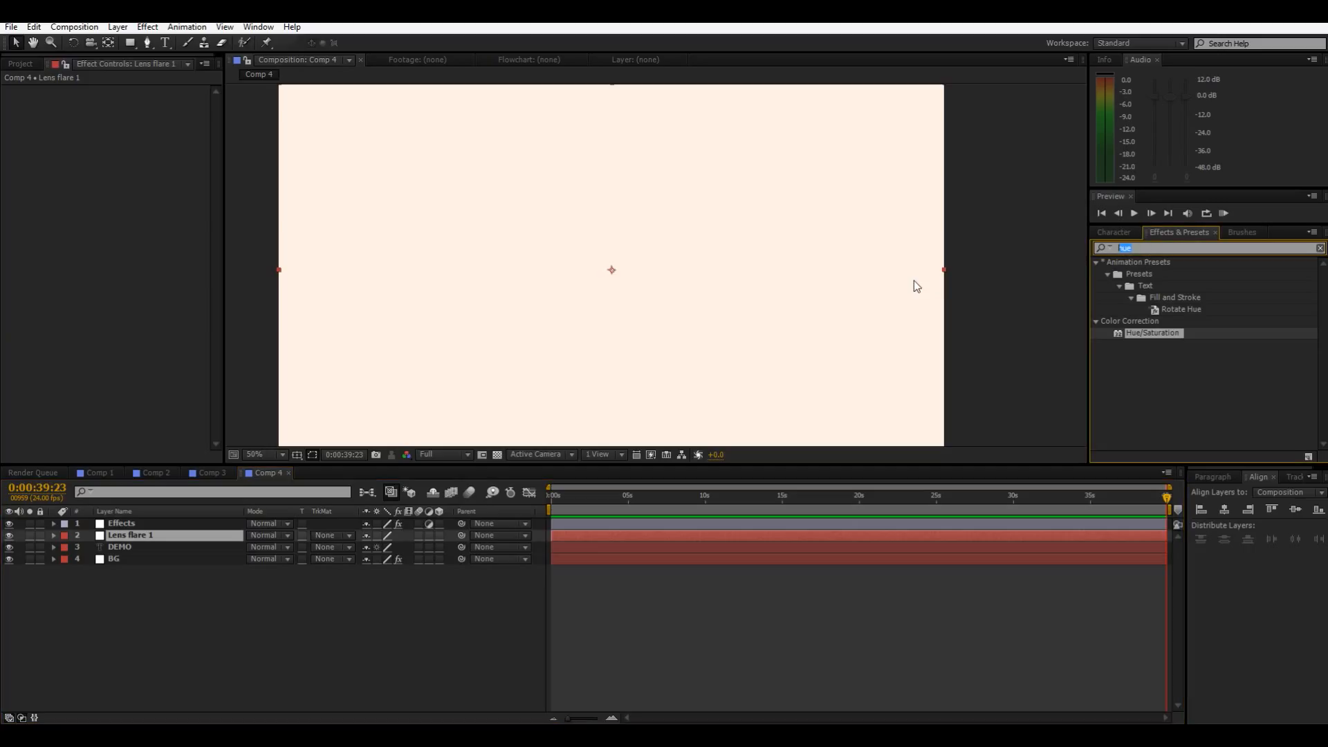
type("opti")
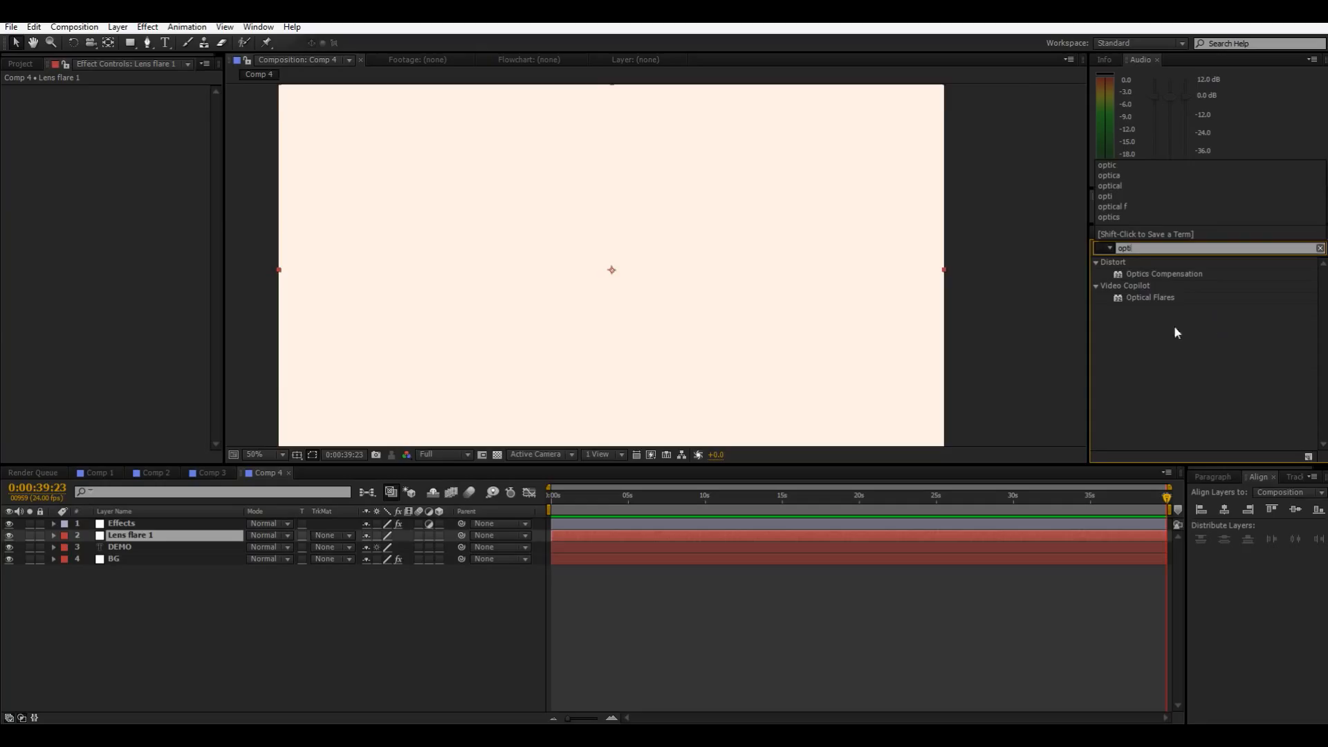
left_click_drag(1132, 296, 177, 537)
Step: Set Lens flare 1 to Screen blending and move its flare to about 202, 734, by the D's lower corner
left_click_drag(476, 196, 510, 243)
left_click_drag(470, 288, 382, 289)
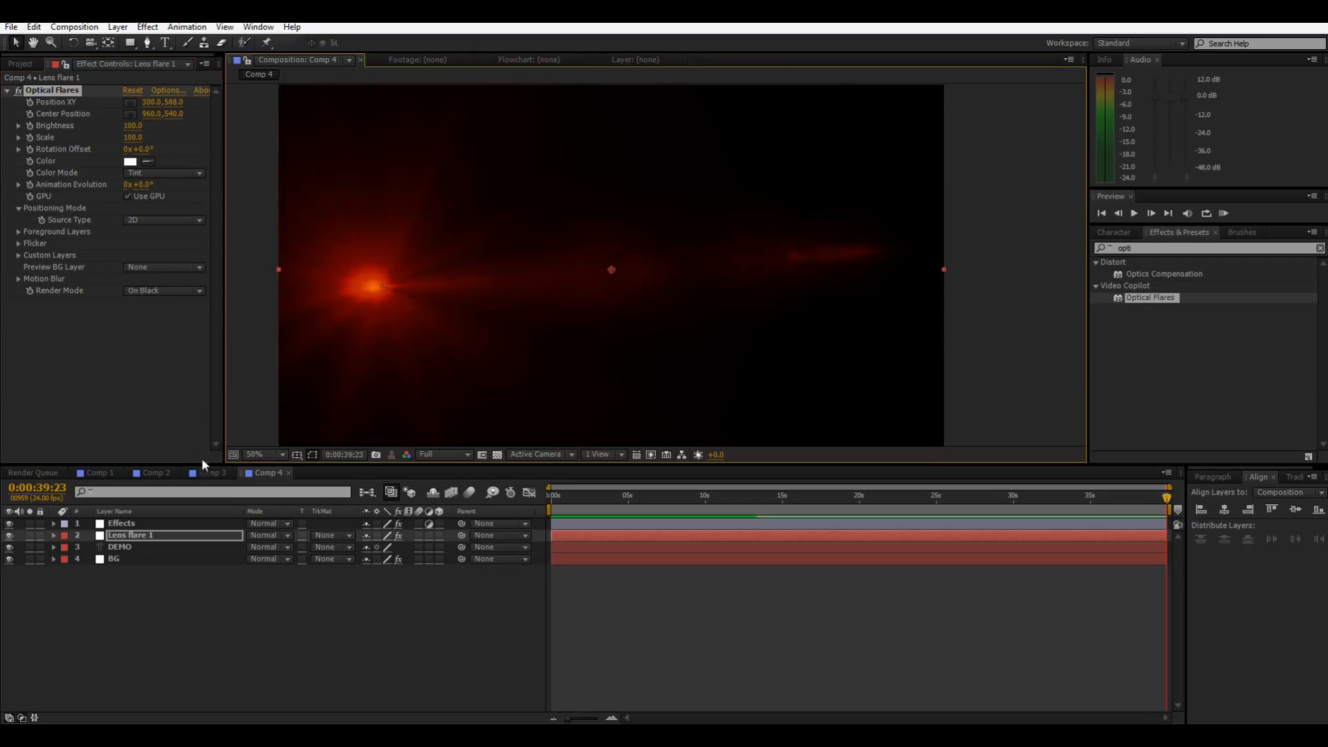
left_click(280, 535)
left_click(312, 295)
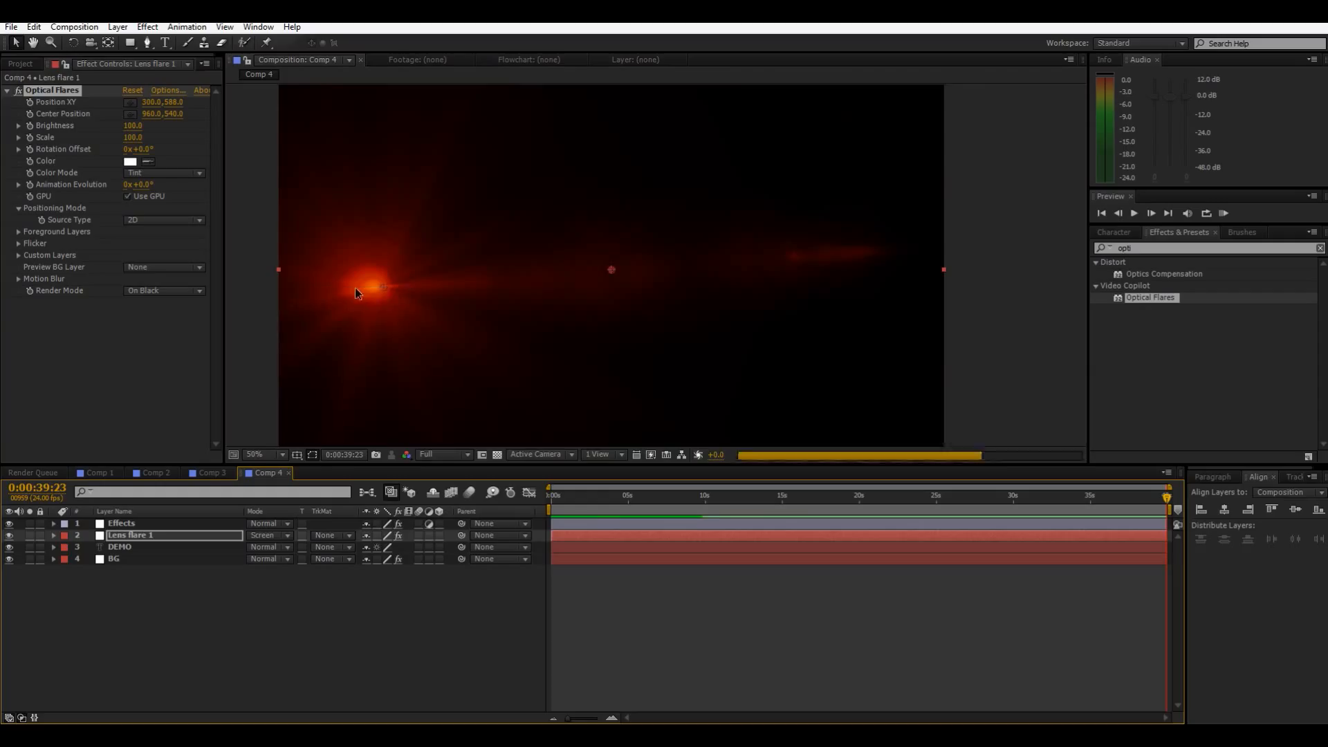
left_click_drag(383, 288, 349, 338)
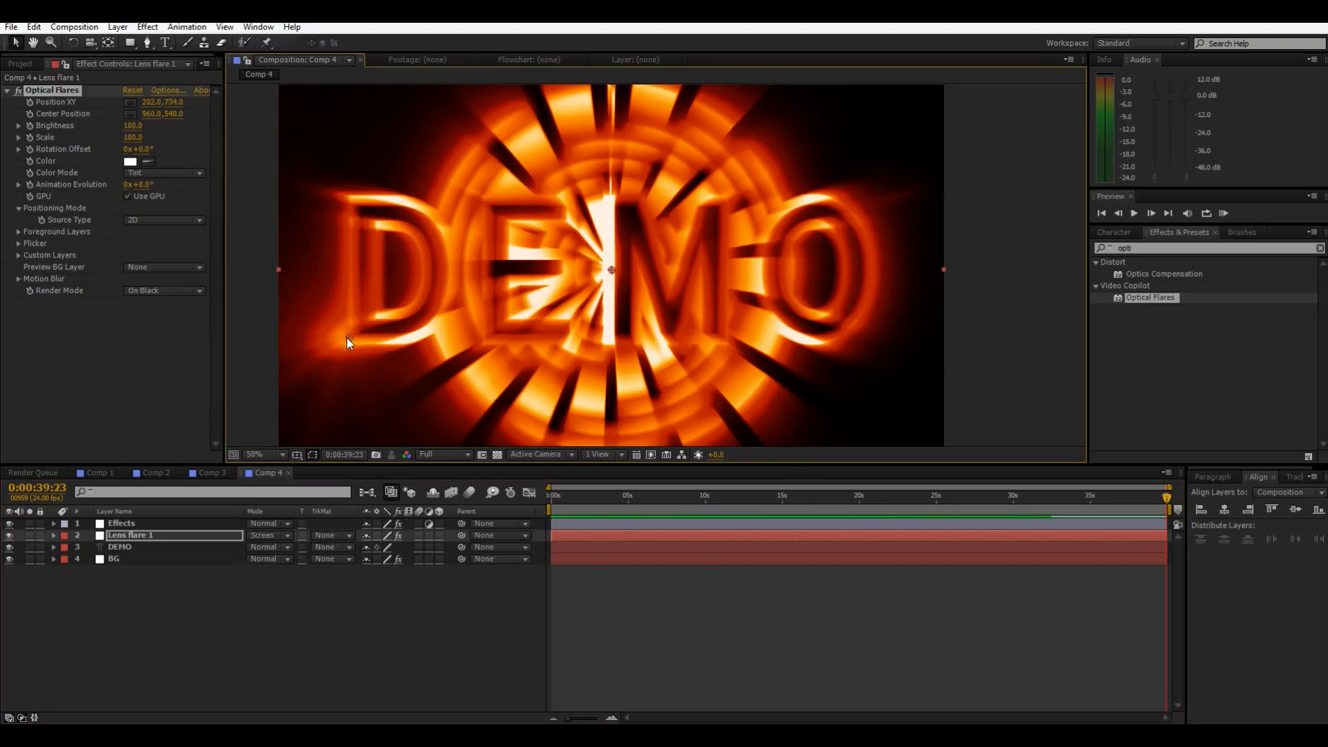
Step: Load the Mind_Control preset from the Conspiracy lens flares and move the flare to about 188, 748
left_click(166, 91)
left_click(925, 451)
left_click(910, 513)
scroll(861, 547, "down", 5)
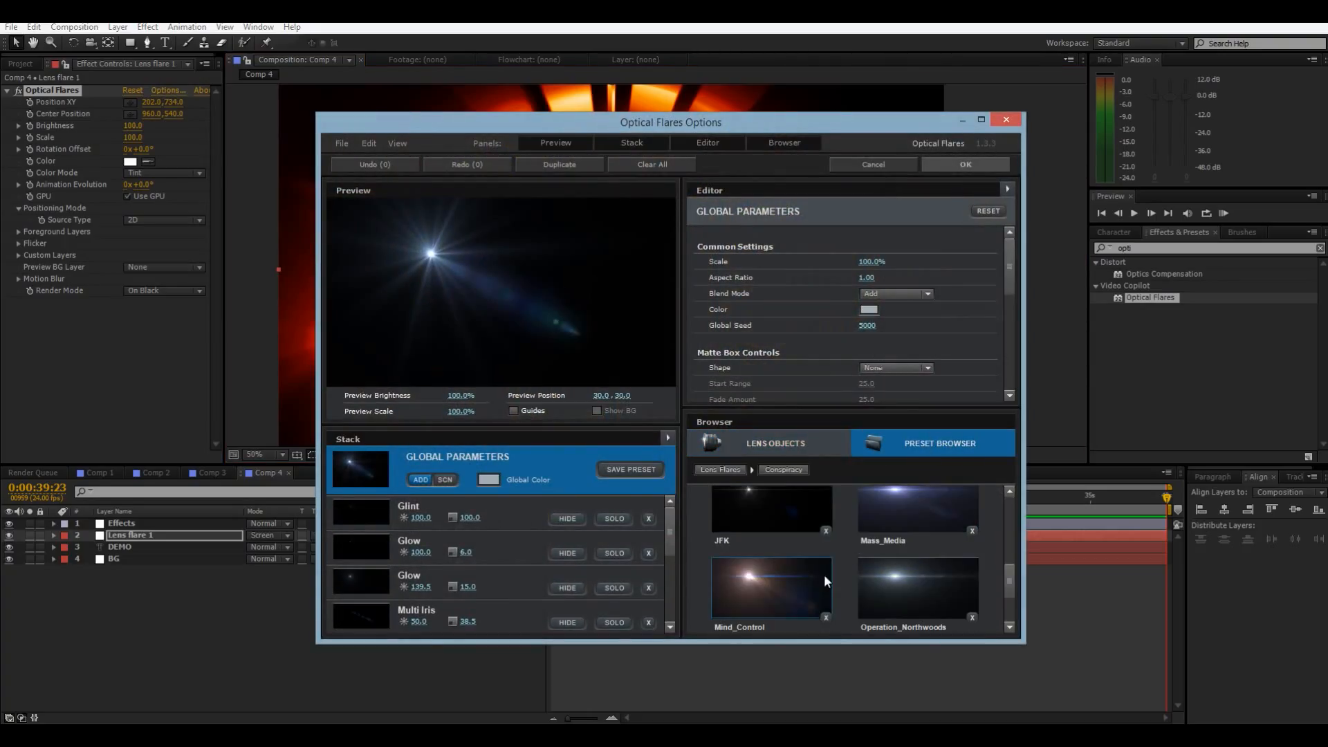
left_click(772, 589)
left_click_drag(439, 258, 673, 267)
left_click(966, 164)
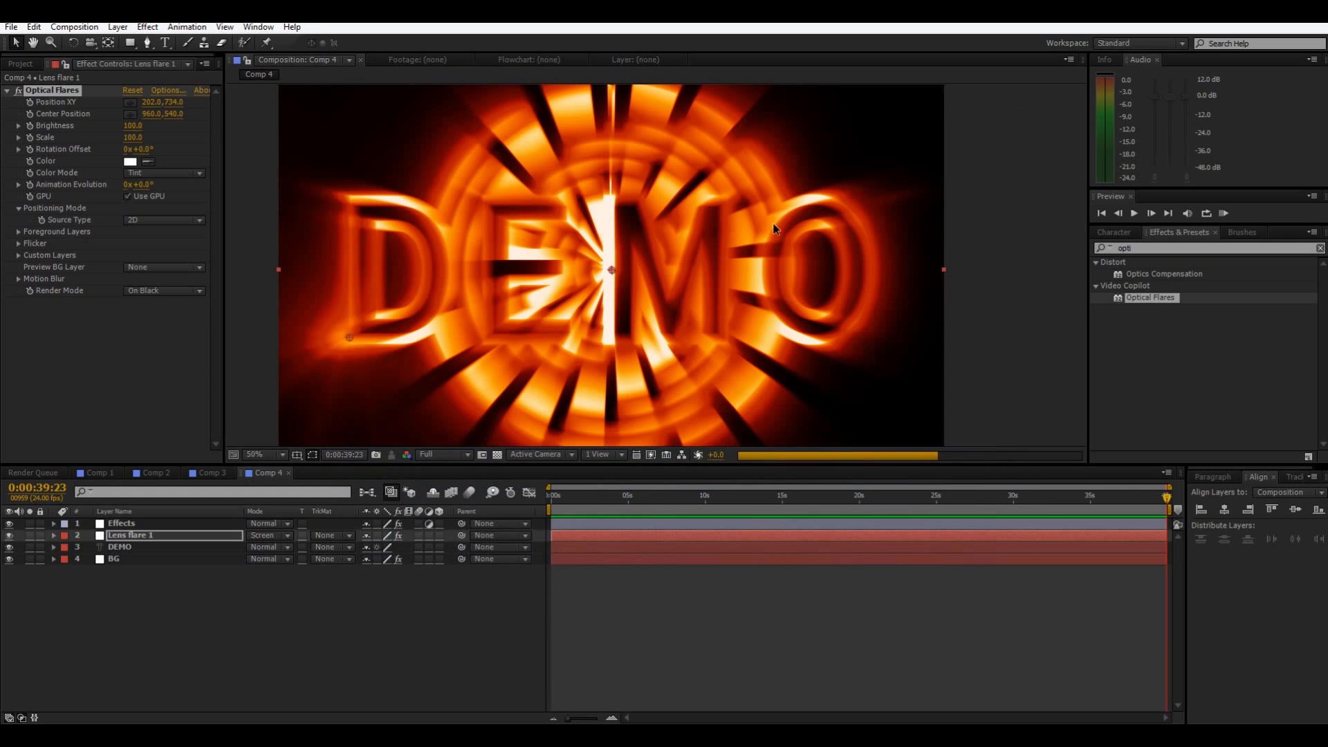
mouse_move(350, 338)
left_mouse_down()
mouse_move(348, 353)
mouse_move(345, 335)
left_mouse_up()
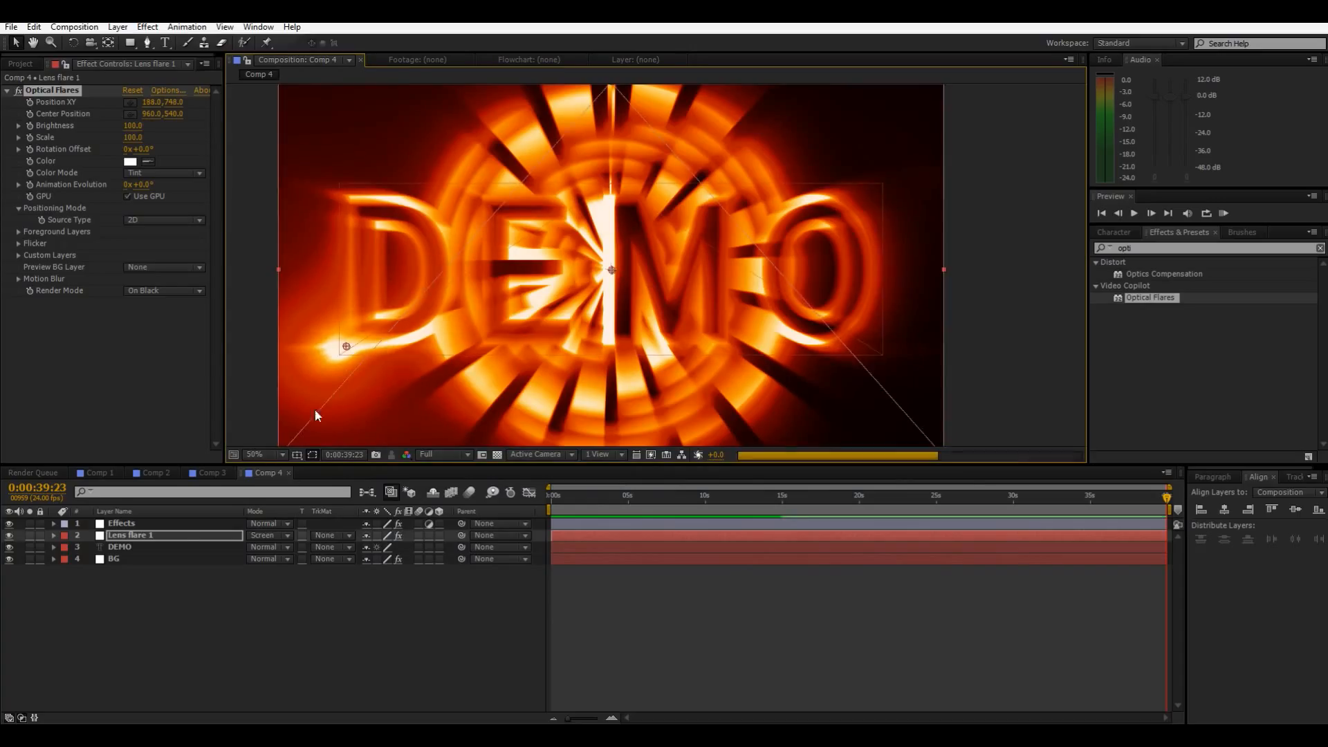
Step: Duplicate the Lens flare 1 layer and move the copy's flare to about 1604, 332, above the O
left_click(184, 534)
key("ctrl+d")
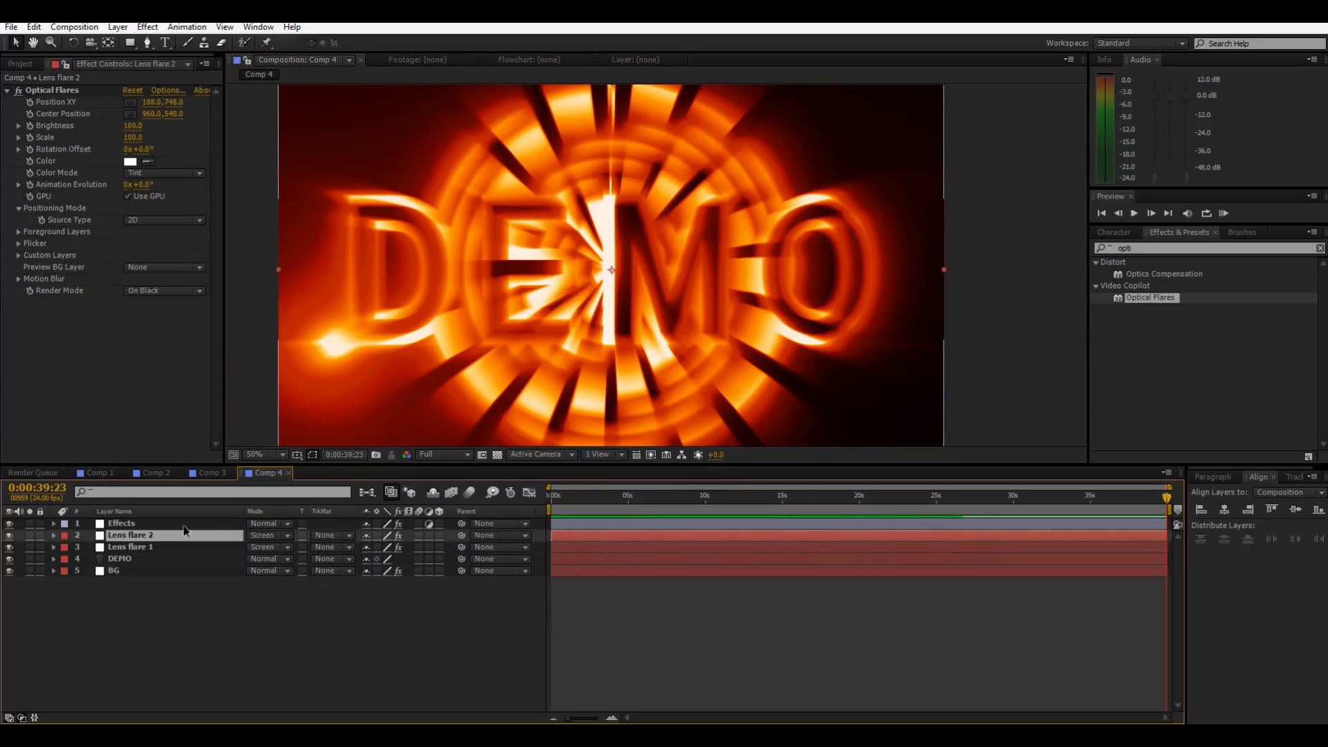
left_click(129, 101)
left_click(925, 191)
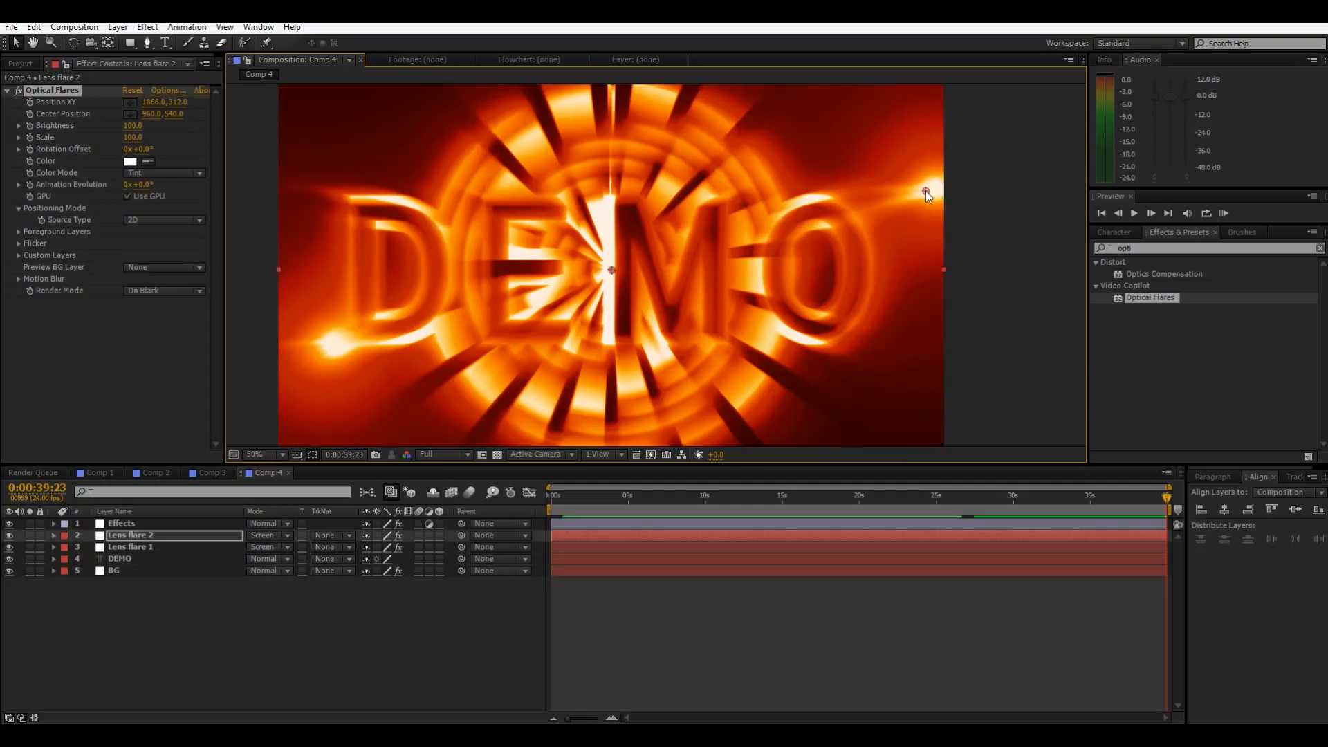
left_click_drag(920, 194, 832, 198)
Step: Load the Conspiracy preset Operation_Northwoods into the second flare, with its scale at 710 and brightness at 50
left_click(170, 91)
left_click(928, 445)
left_click(920, 525)
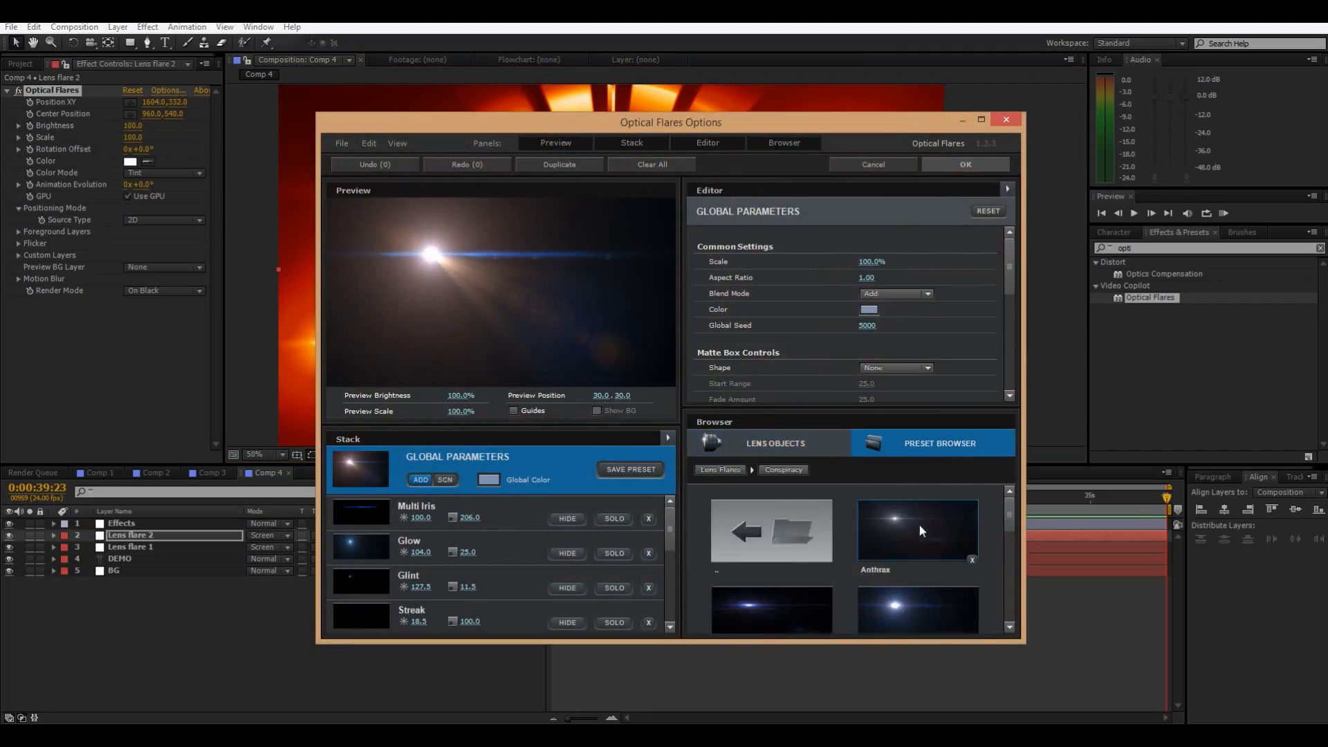
scroll(857, 559, "down", 5)
scroll(830, 538, "up", 2)
left_click(830, 539)
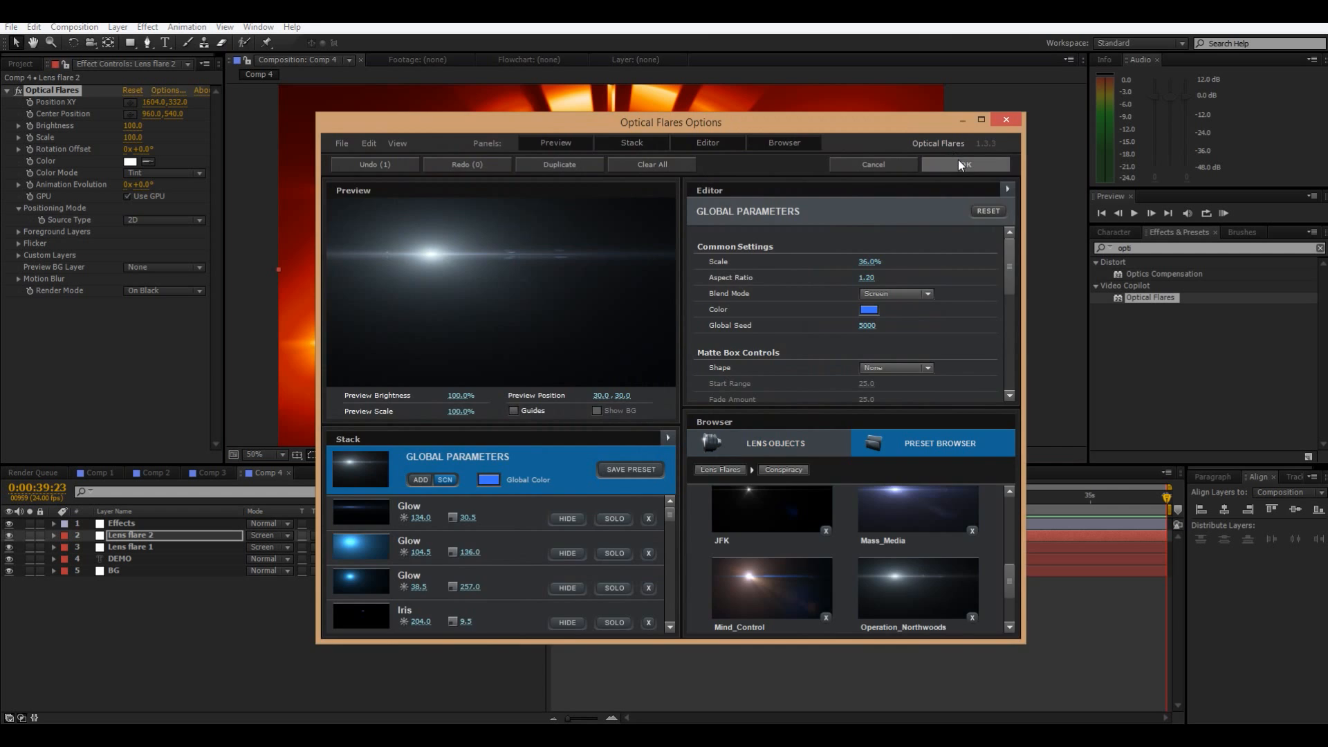
left_click(958, 161)
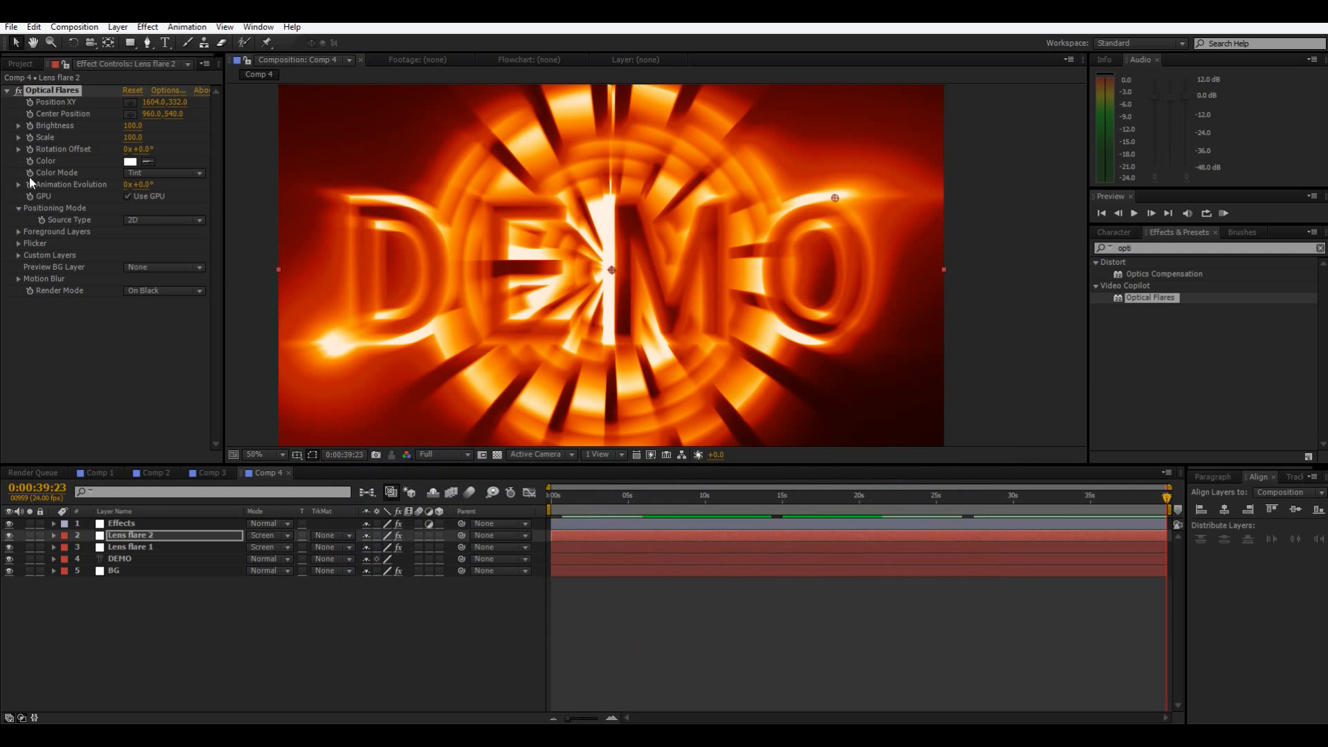
mouse_move(129, 137)
left_mouse_down()
mouse_move(151, 134)
mouse_move(103, 135)
mouse_move(149, 135)
mouse_move(118, 126)
left_mouse_up()
left_click_drag(125, 125, 121, 124)
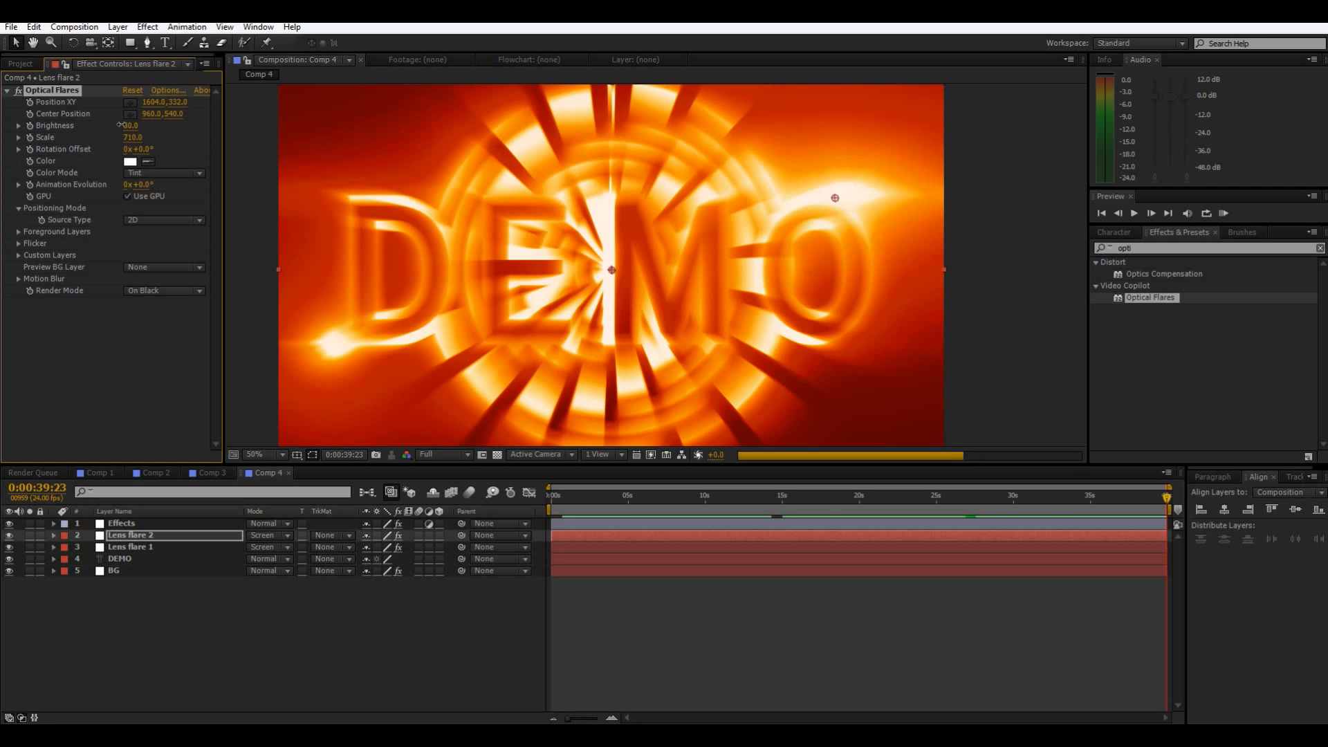
Step: Examine the DEMO text and both lens flares at several magnifications
scroll(1019, 262, "down", 2)
left_click(940, 270)
scroll(940, 267, "up", 4)
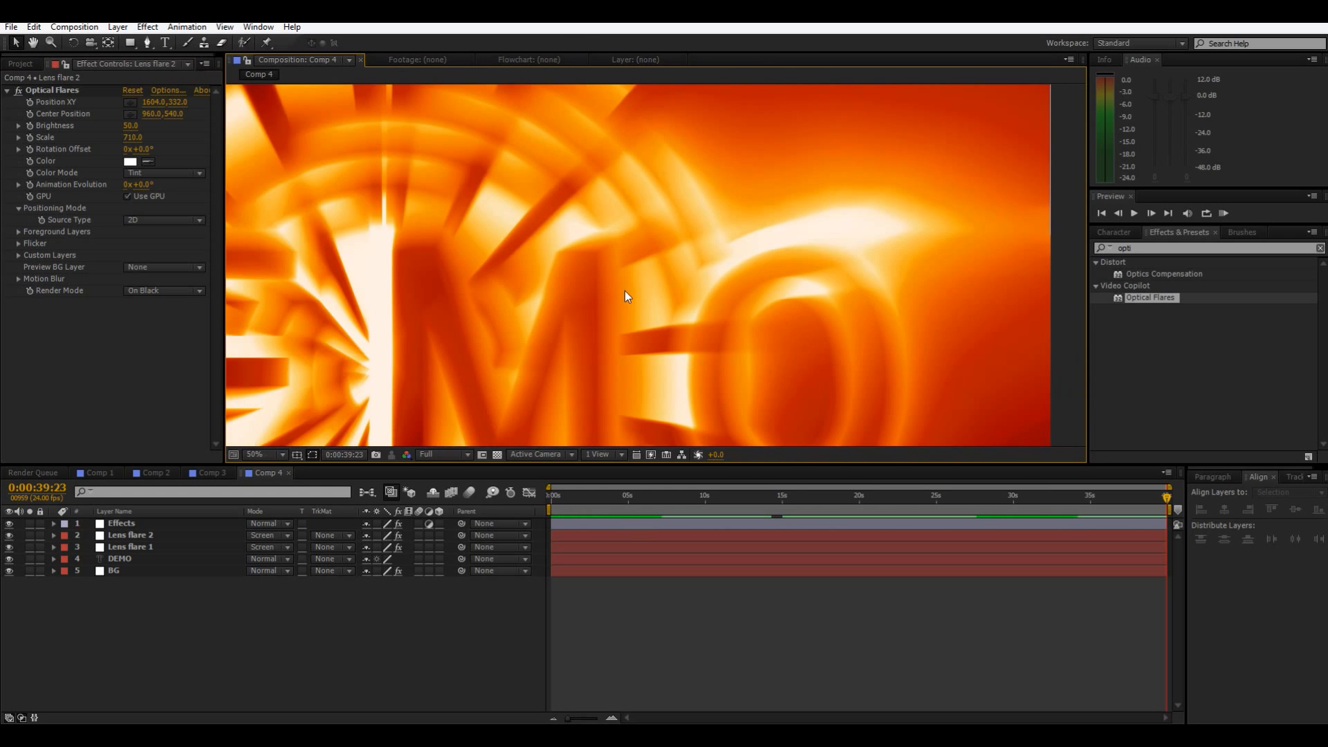
left_click_drag(523, 379, 679, 293)
scroll(925, 225, "up", 6)
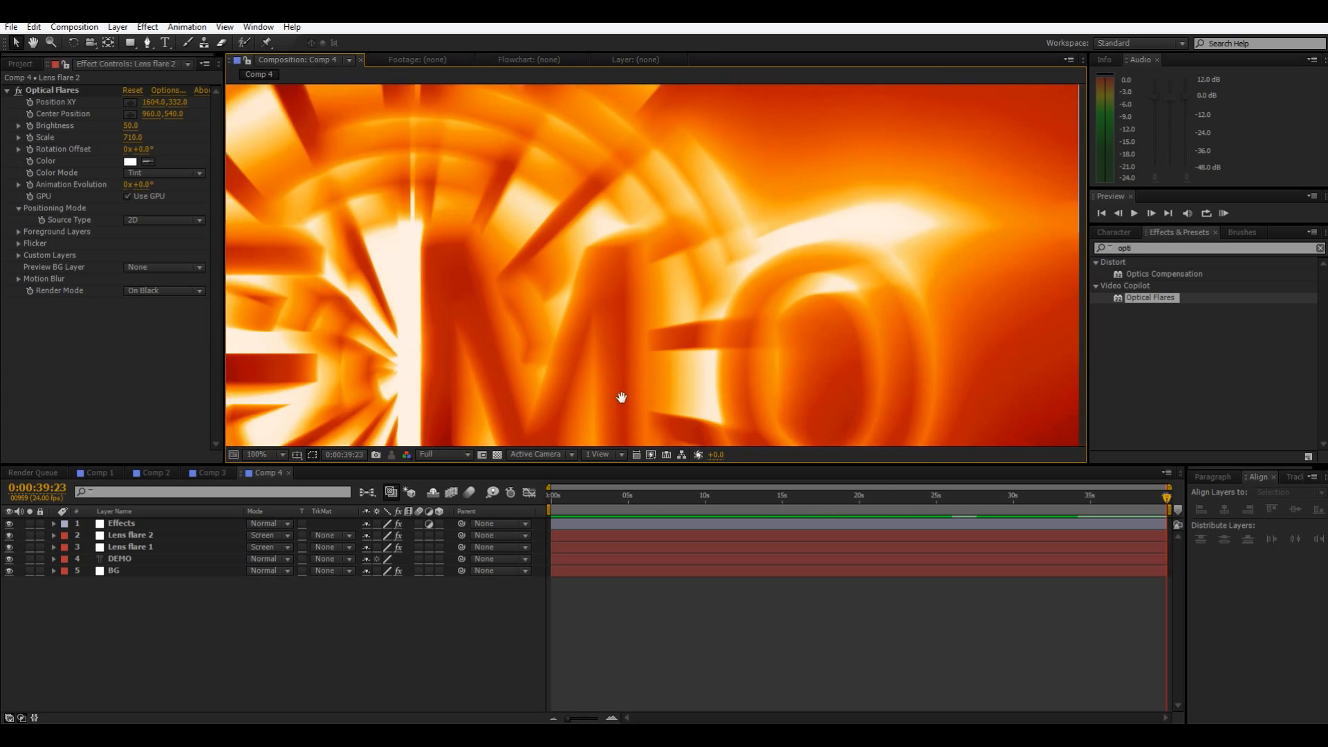
left_click_drag(894, 321, 504, 255)
scroll(954, 252, "down", 2)
left_click_drag(953, 252, 849, 268)
scroll(767, 326, "up", 1)
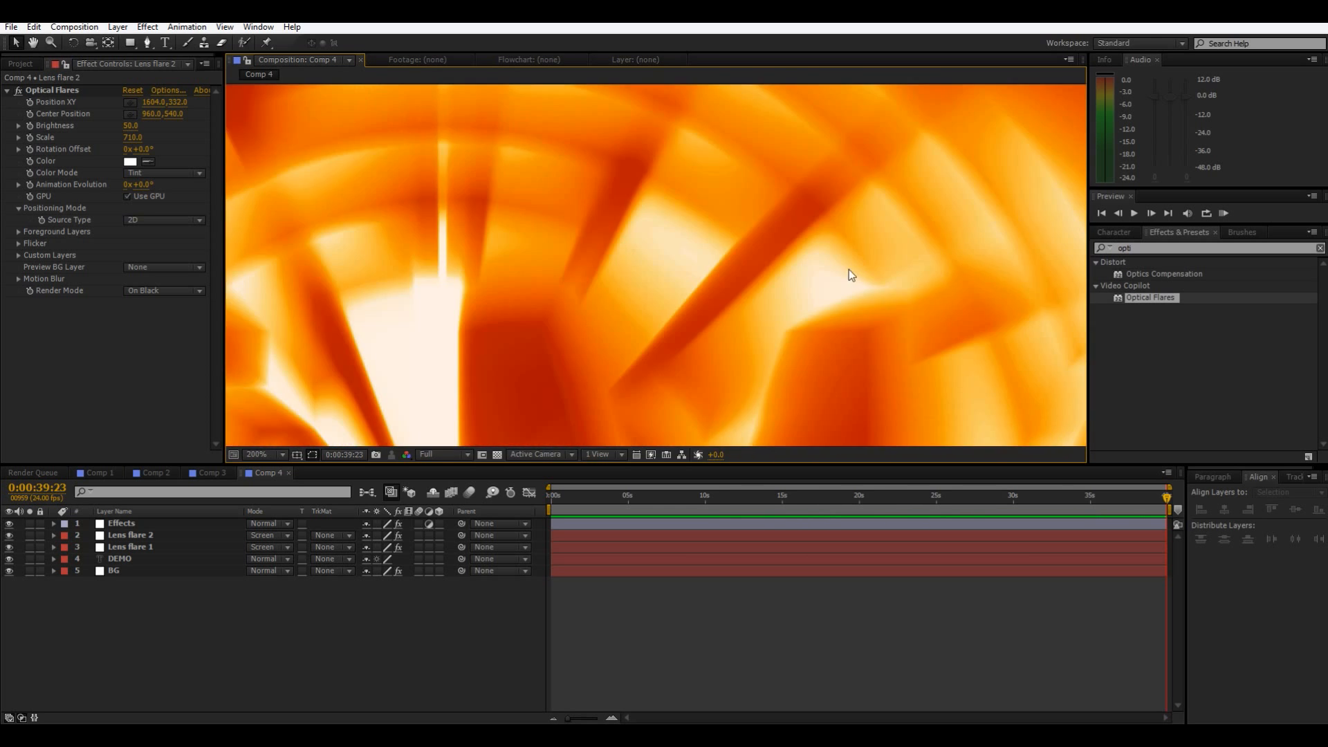
scroll(849, 268, "down", 5)
scroll(562, 315, "up", 4)
scroll(736, 198, "up", 2)
scroll(738, 205, "down", 3)
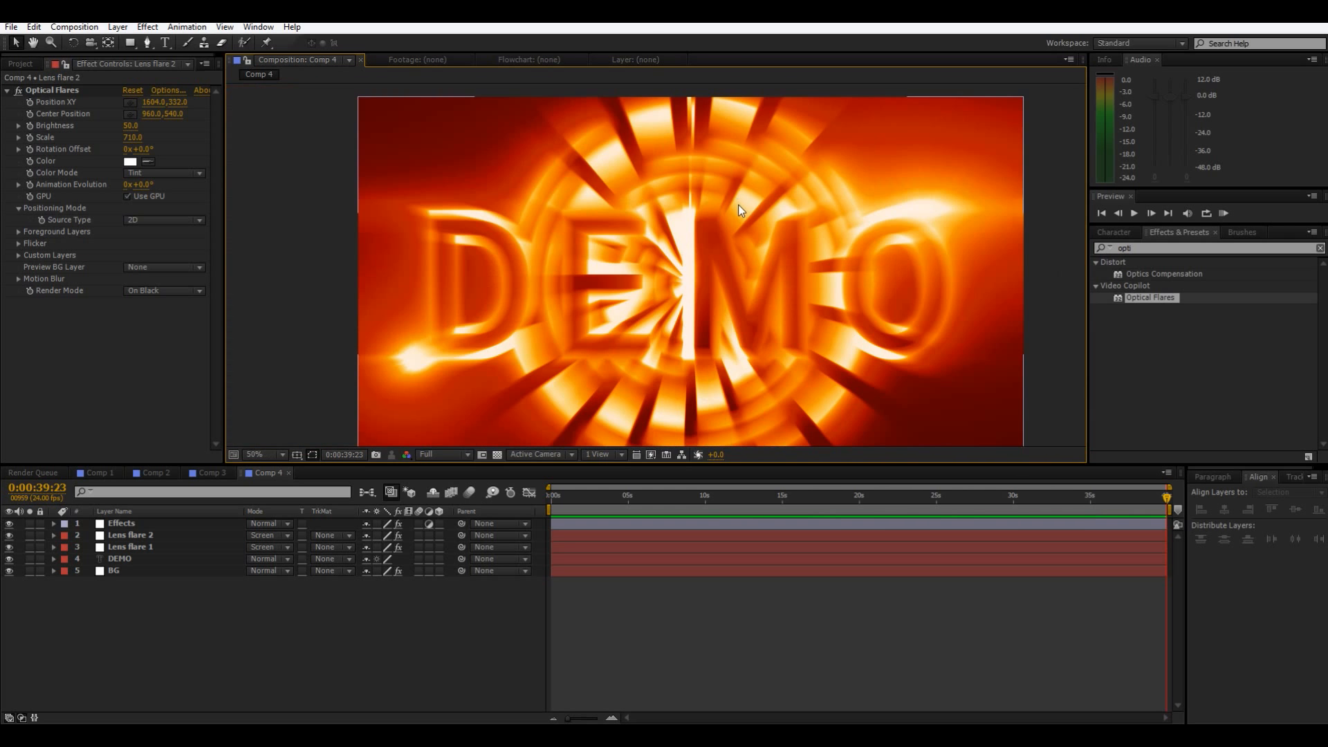
Step: Filter the effects list by "fast b" to find Fast Blur
left_click(1206, 251)
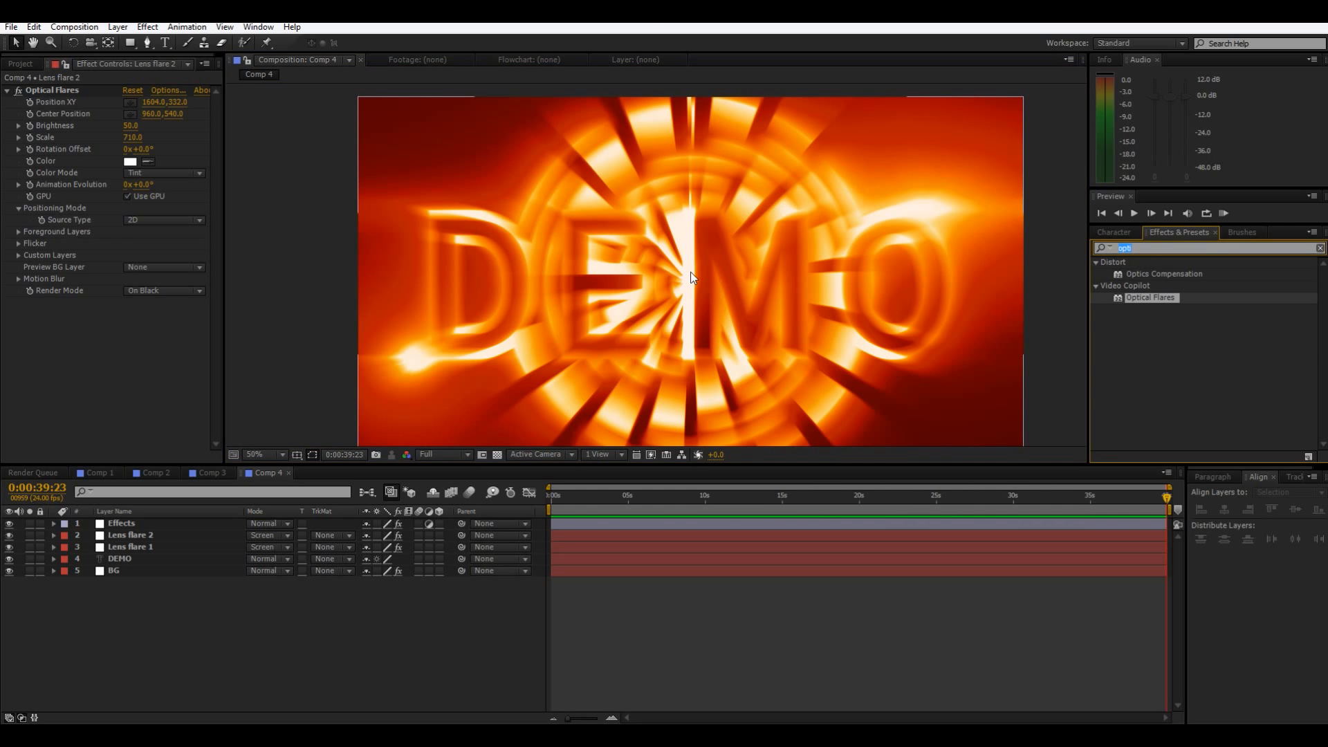
type("fast b")
left_click_drag(1141, 285, 119, 371)
left_click_drag(128, 314, 136, 314)
left_click(131, 314)
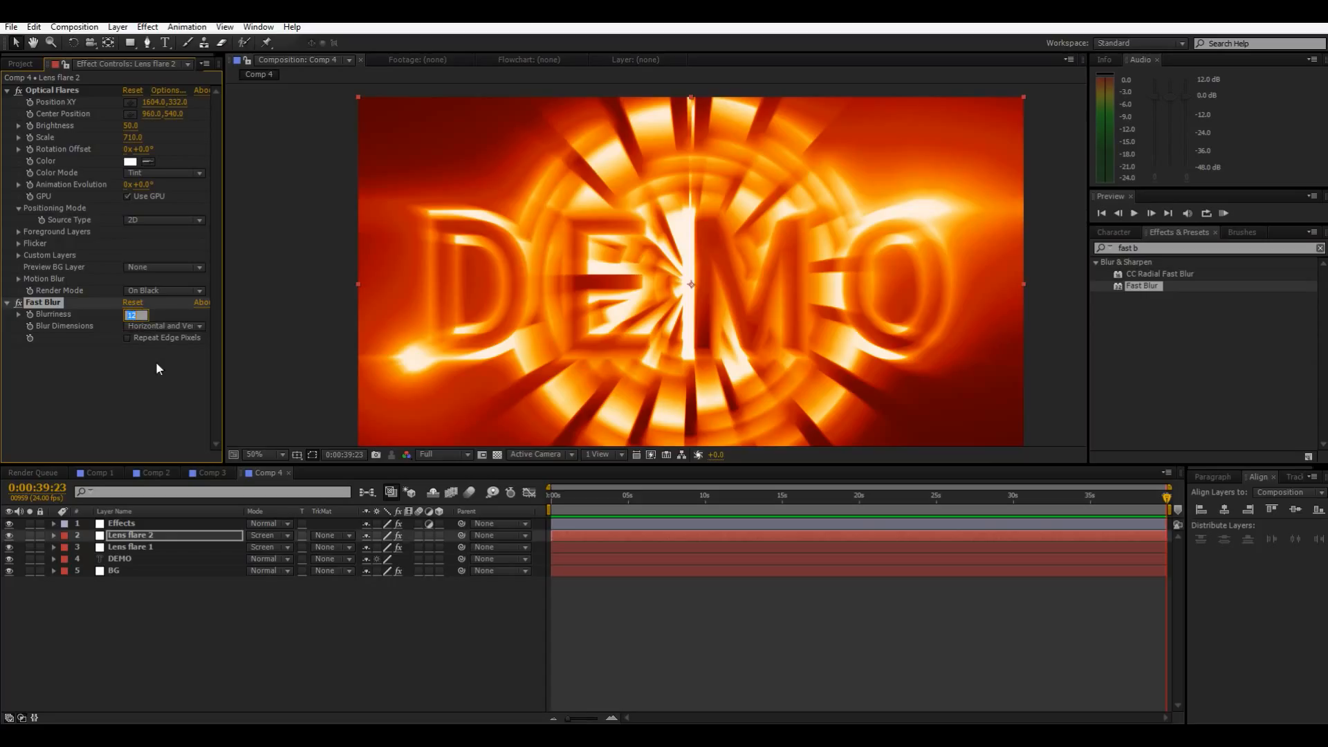
left_click(50, 306)
key("Delete")
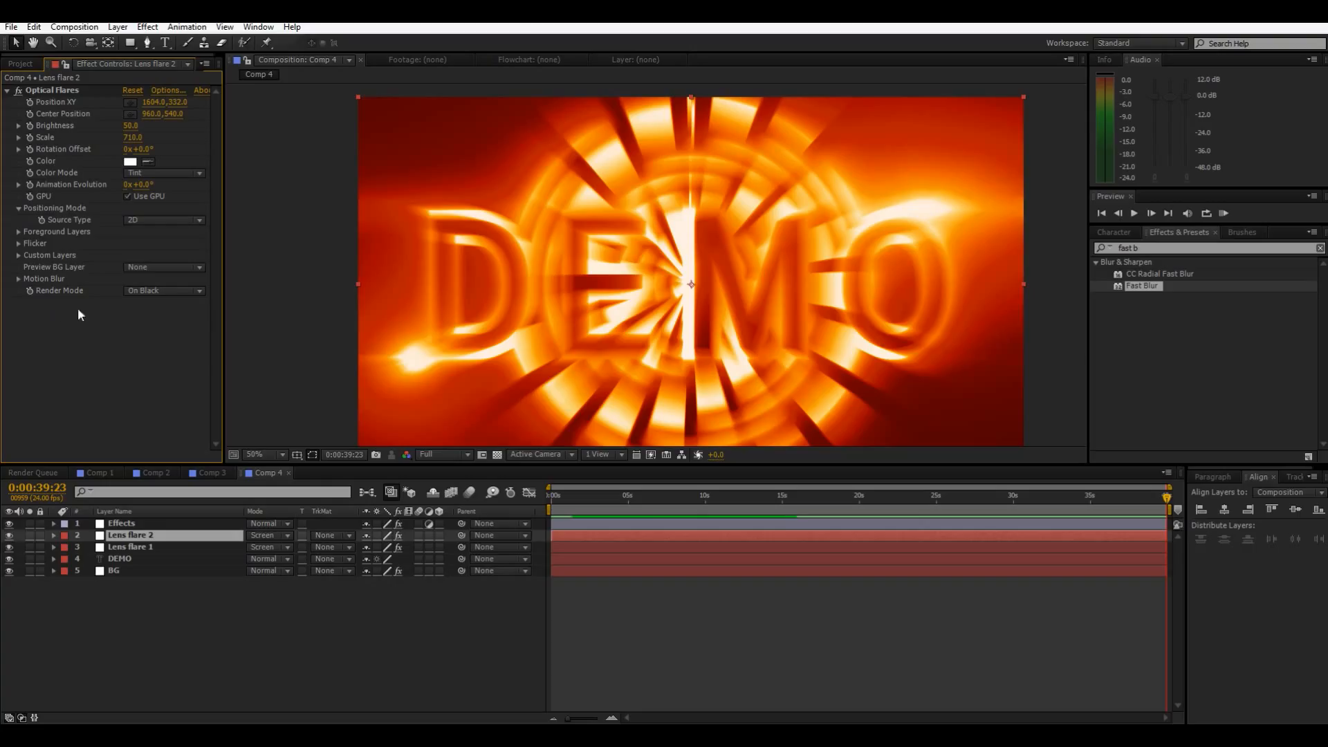
Step: Apply Fast Blur to the Effects adjustment layer with a blurriness of 1 and inspect the flare above the O up close
left_click_drag(1138, 286, 132, 524)
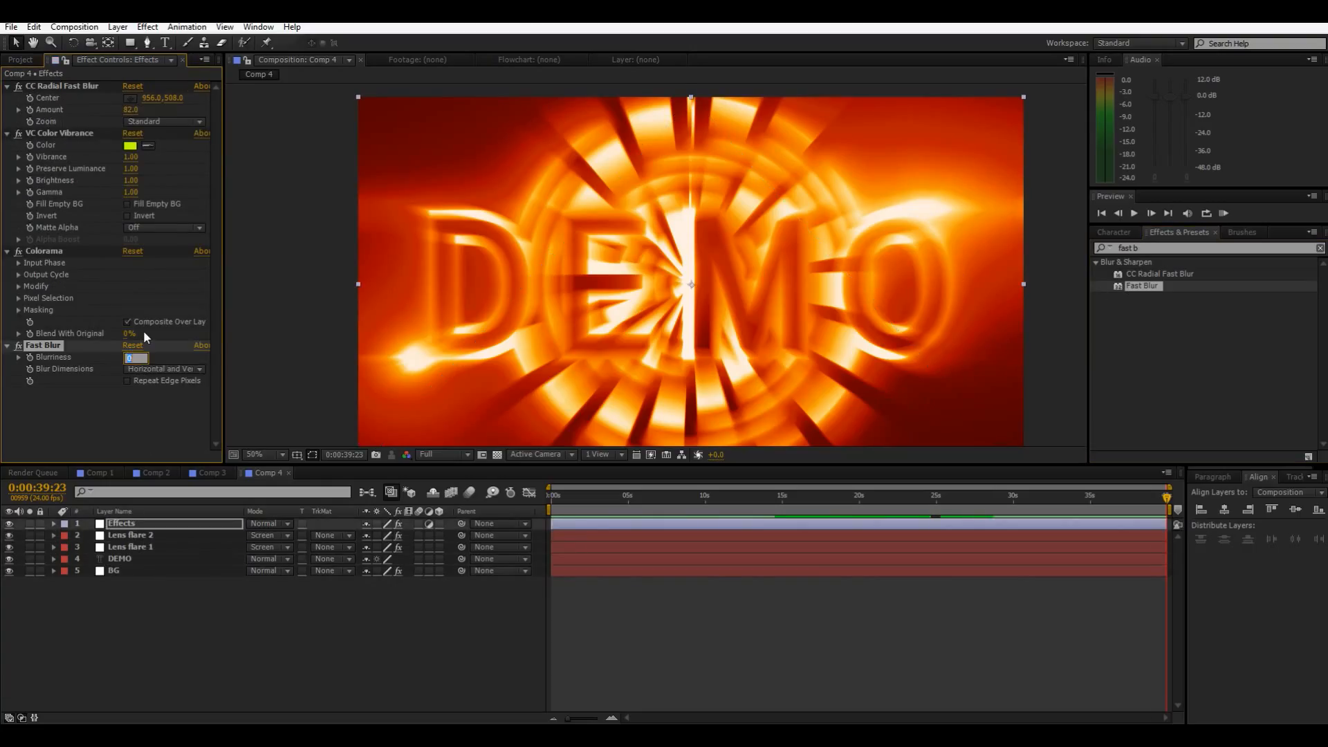
left_click(272, 320)
scroll(652, 296, "up", 1)
left_click_drag(793, 315, 157, 311)
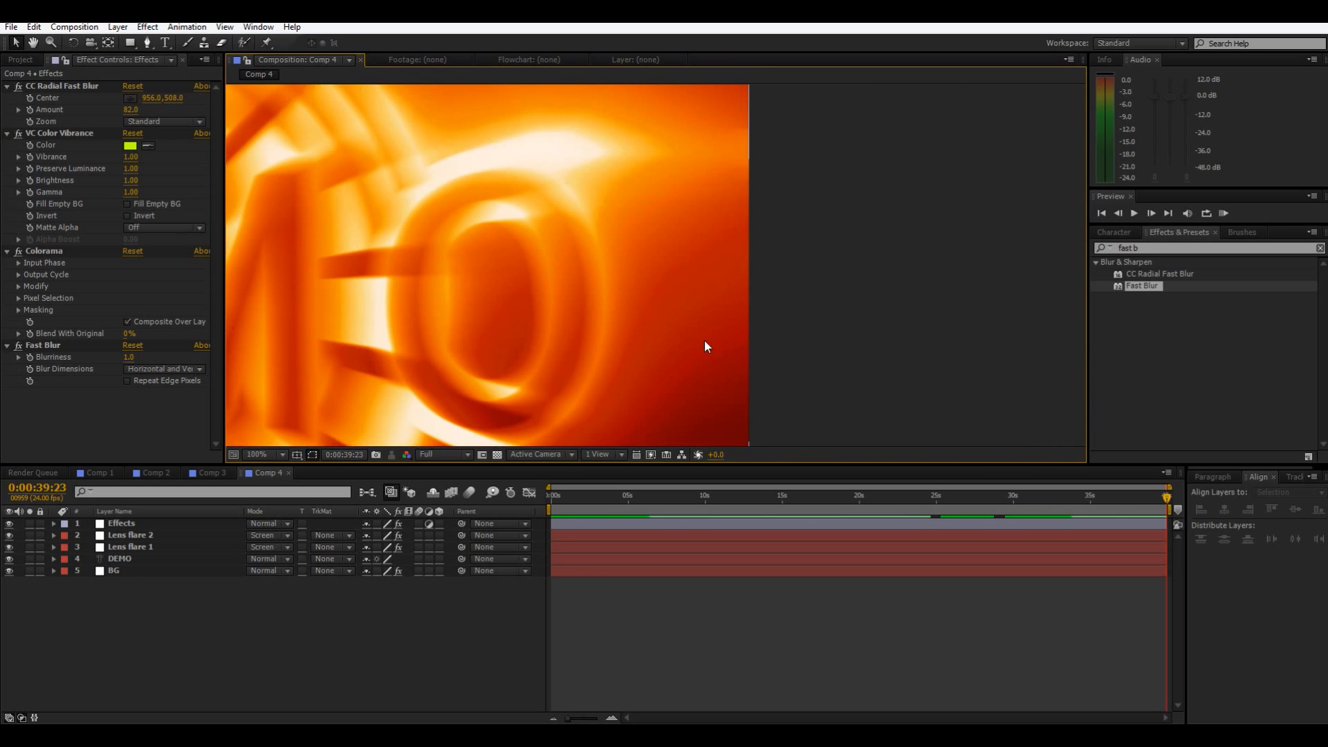
scroll(705, 339, "up", 4)
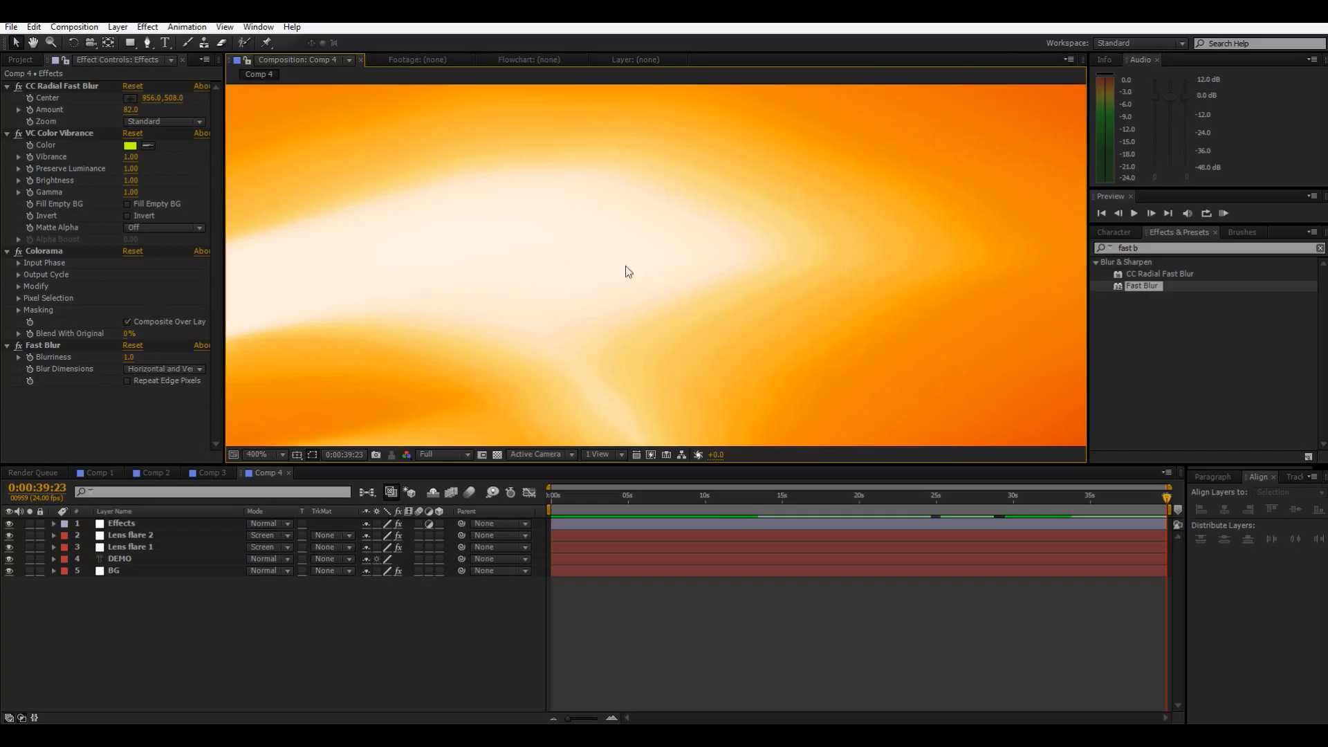
left_click_drag(628, 271, 540, 186)
Step: Set the Effects layer's Fast Blur blurriness to 2 and check the softened flare and whole title
left_click(129, 357)
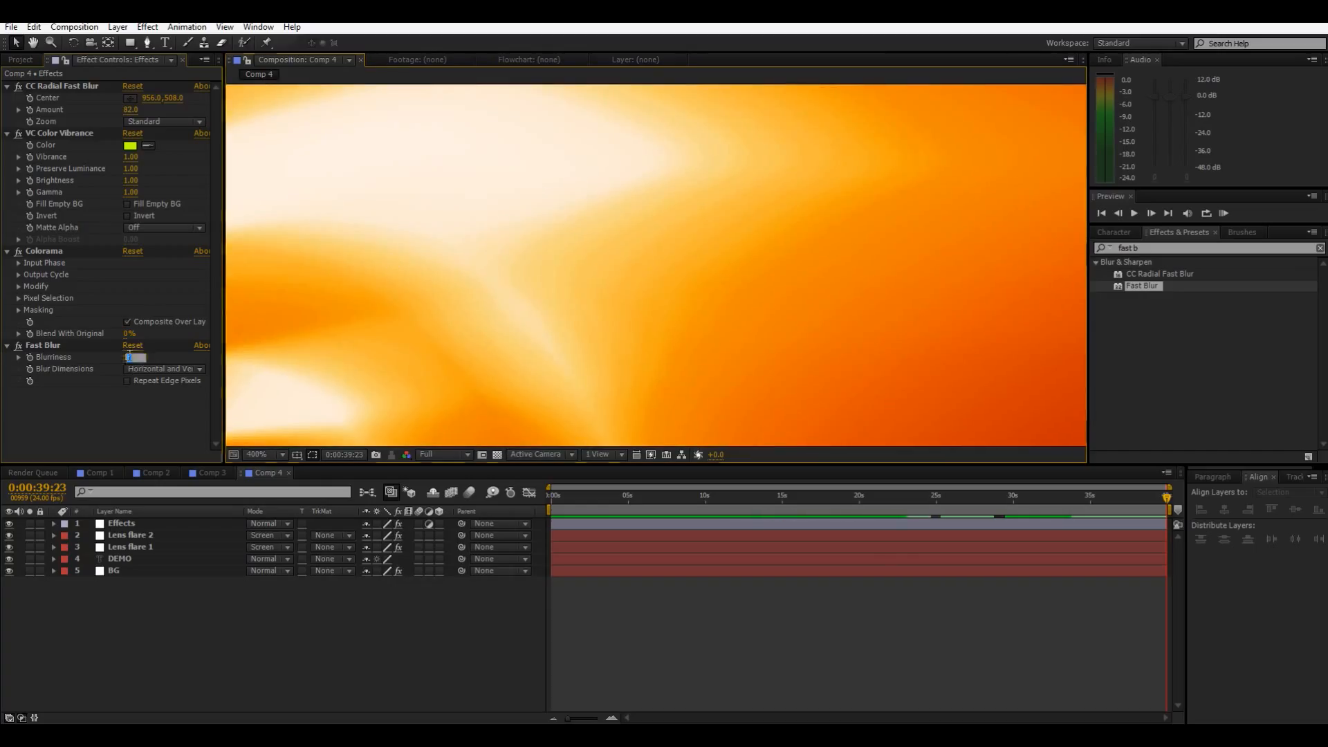
type("2")
key("Return")
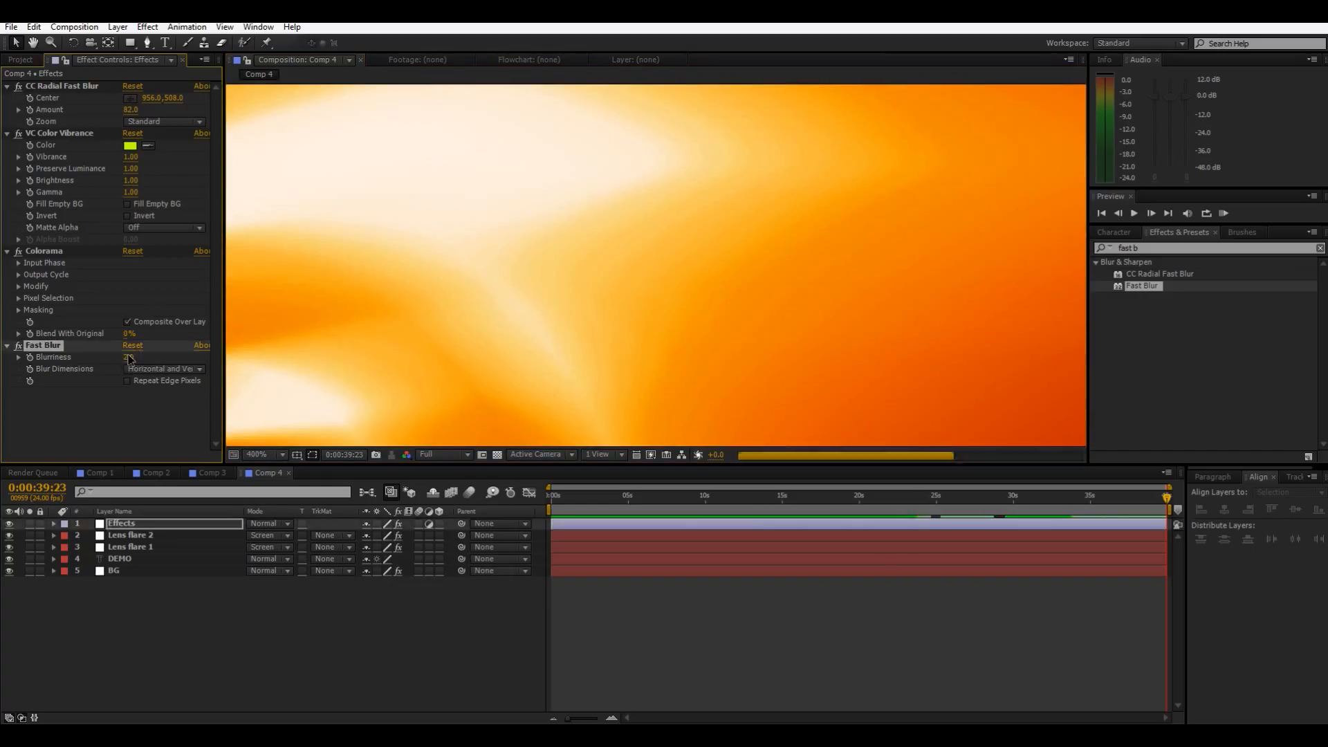
left_click_drag(650, 326, 694, 470)
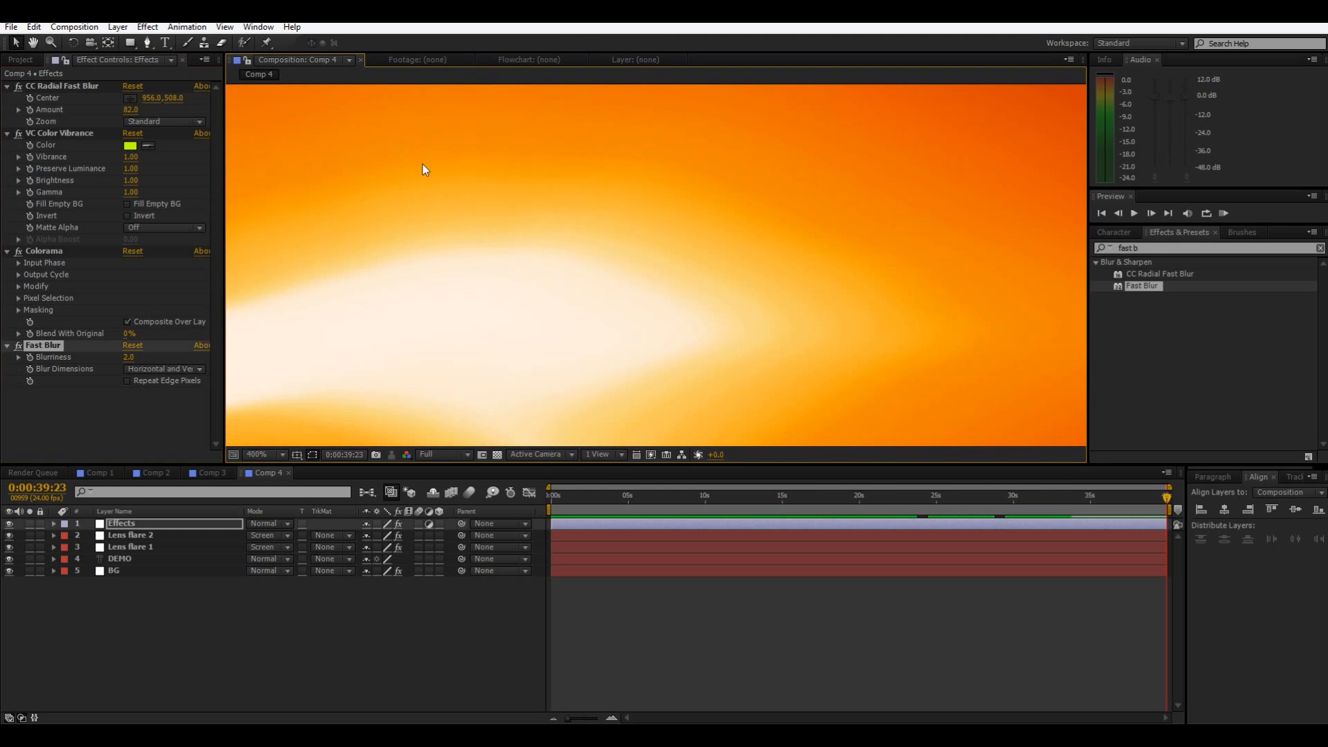
scroll(632, 313, "down", 3)
left_click_drag(621, 333, 708, 337)
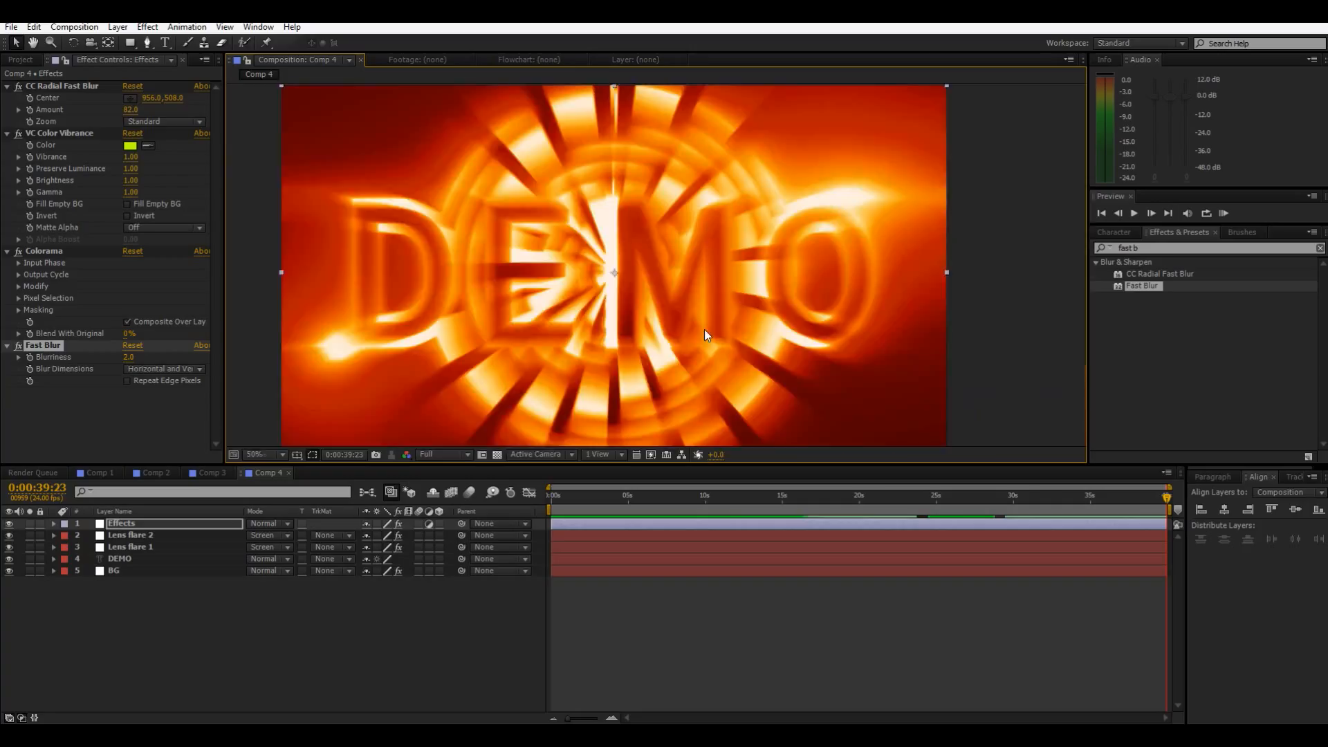
Step: Duplicate the Lens flare 2 layer and move the copy's flare to about 710, 454, over the E
left_click(131, 535)
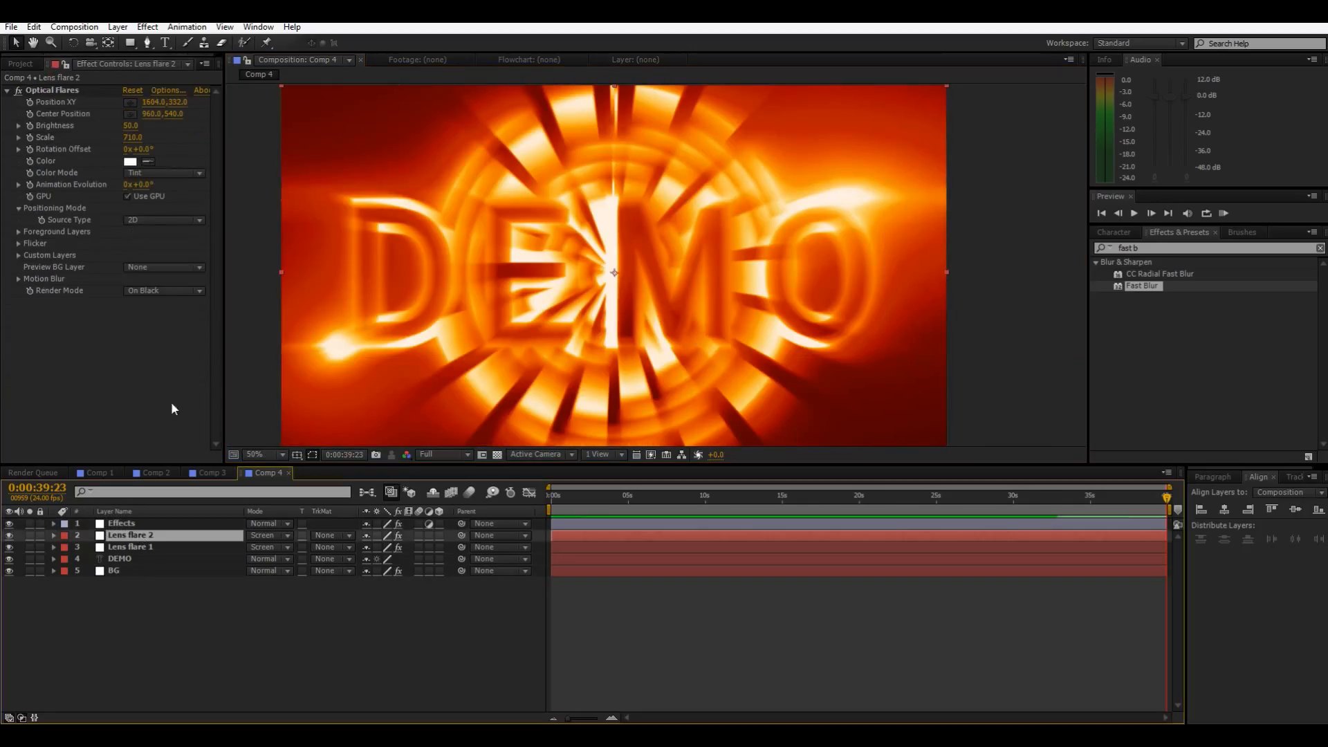
key("ctrl+d")
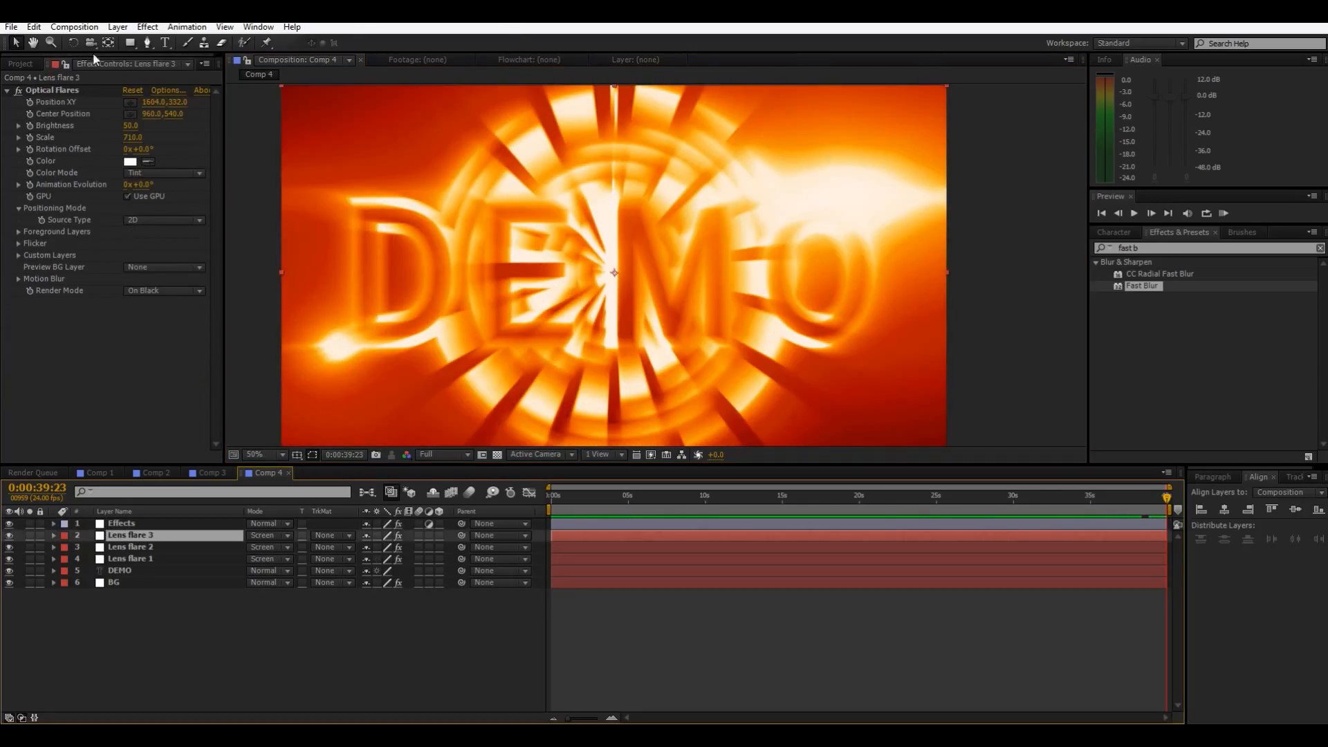
left_click(135, 101)
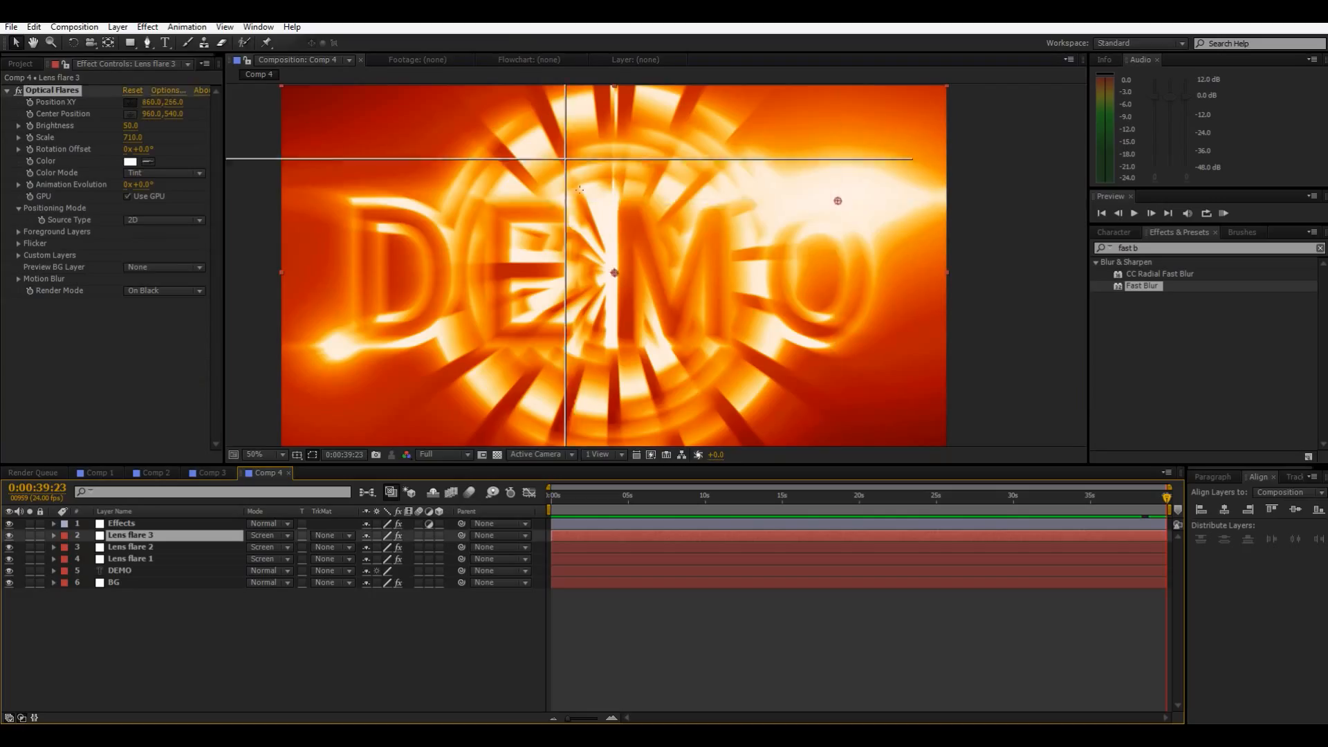
left_click(600, 273)
left_click_drag(600, 272, 528, 243)
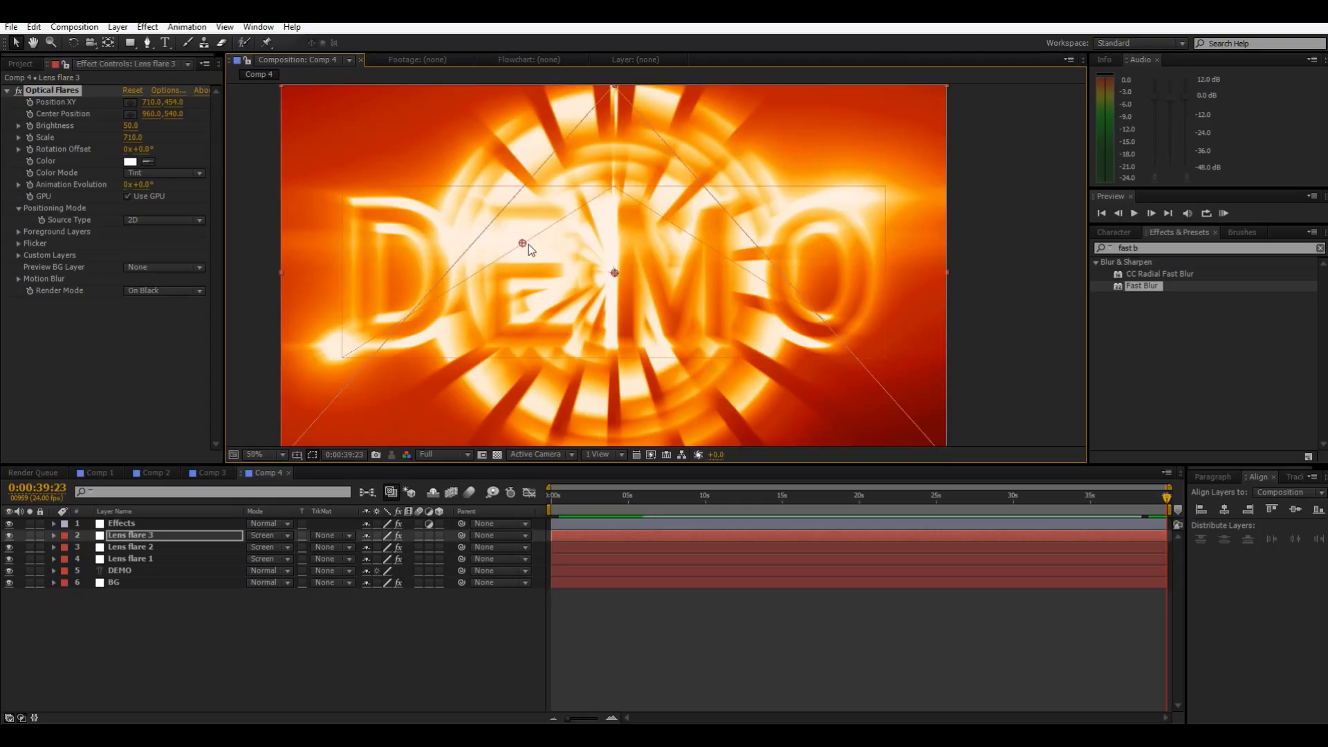
Step: Set the third flare's scale to 230 and brightness to 80, and move it to about 886, 718, below the gap between E and M
mouse_move(131, 137)
left_mouse_down()
mouse_move(96, 137)
mouse_move(131, 126)
left_mouse_up()
left_click_drag(532, 239, 587, 334)
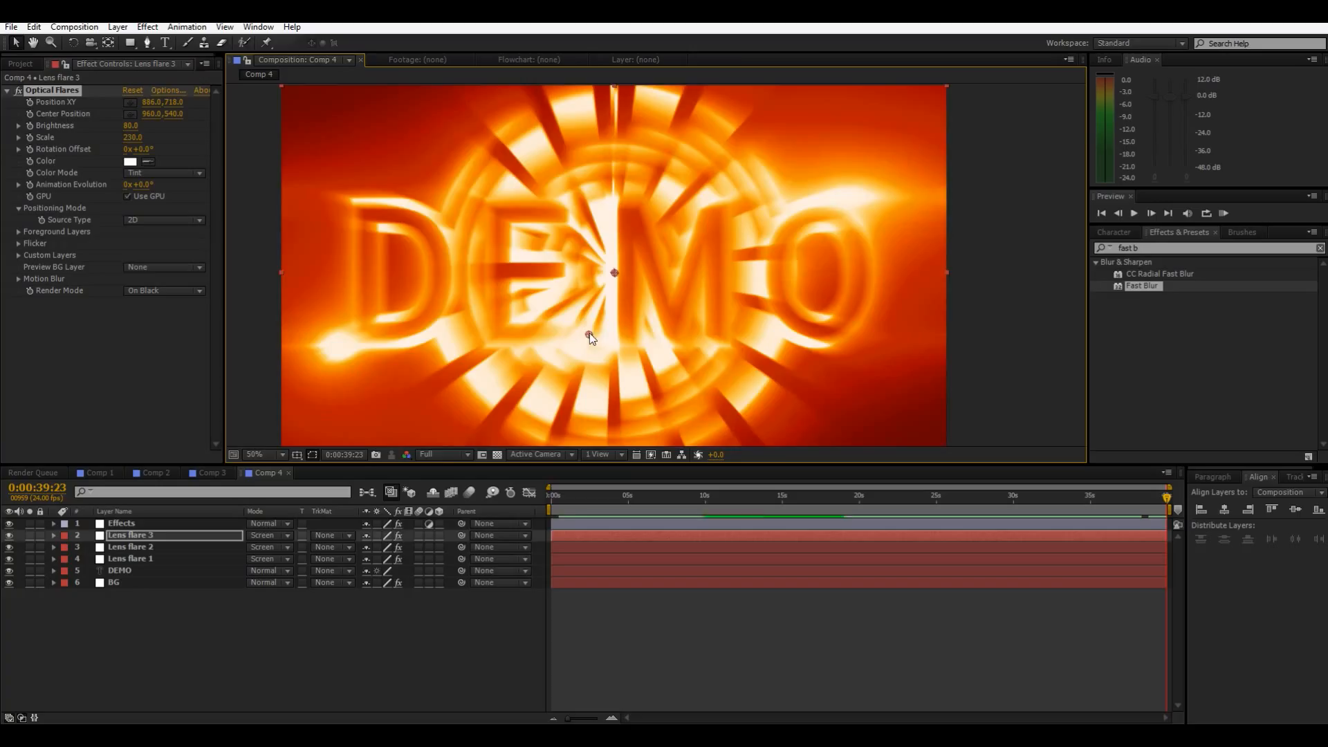
scroll(858, 294, "down", 1)
left_click(936, 300)
scroll(917, 301, "up", 1)
scroll(843, 311, "up", 1)
scroll(493, 413, "down", 1)
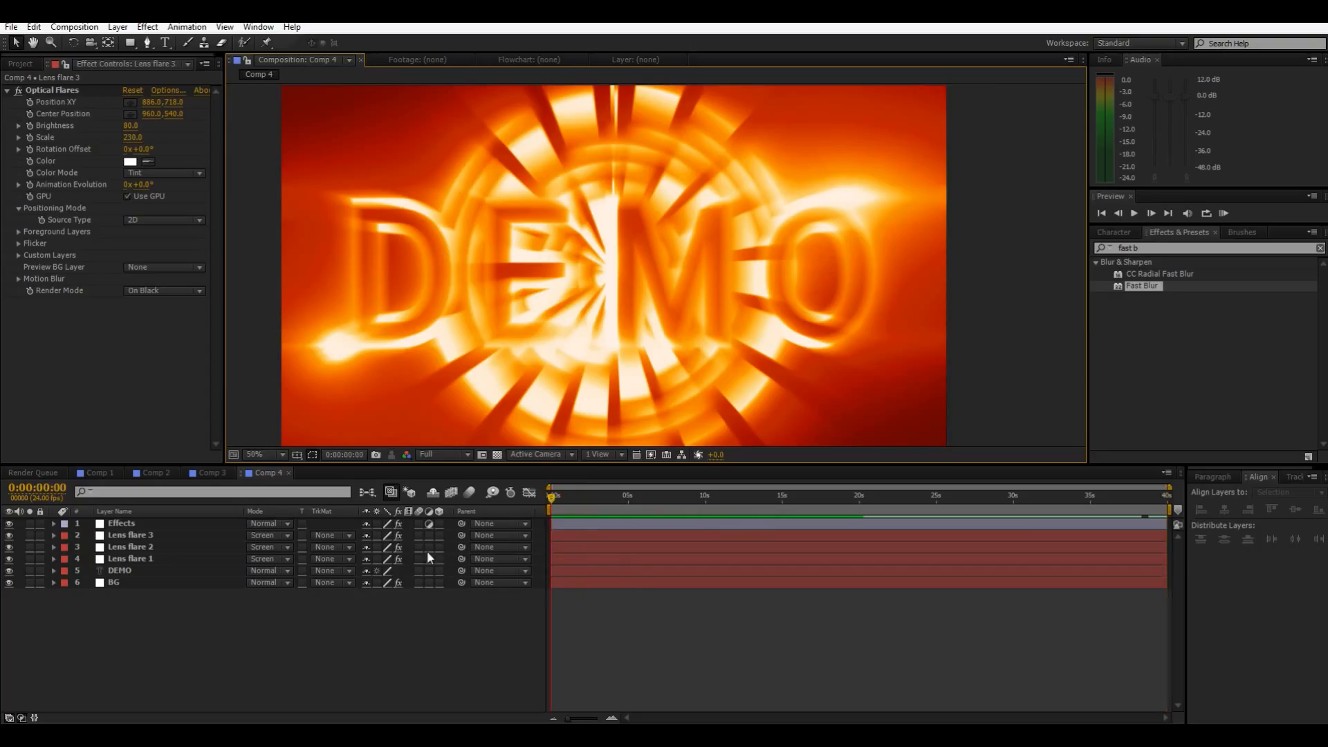
Step: At the first frame, start keyframing the Effects layer's CC Radial Fast Blur Center and Amount, and move the center to about 56, 46
key("Home")
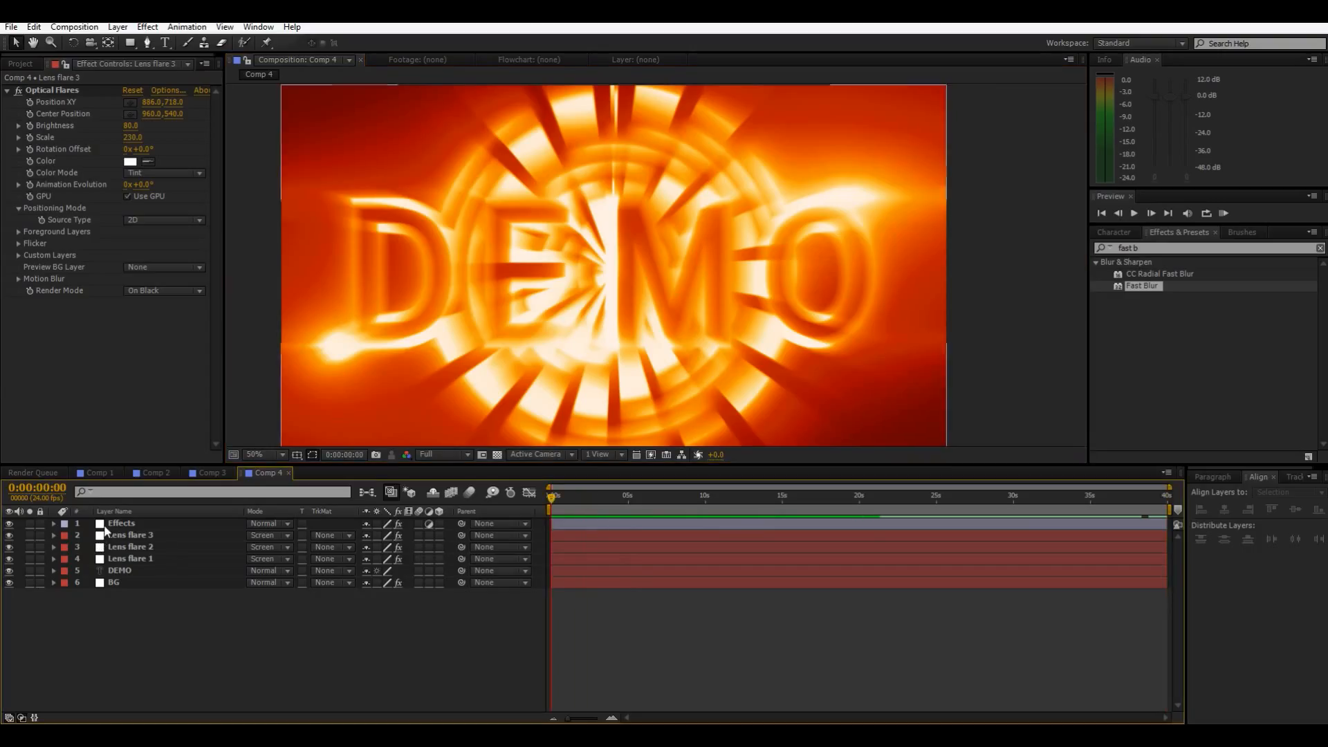
left_click(117, 524)
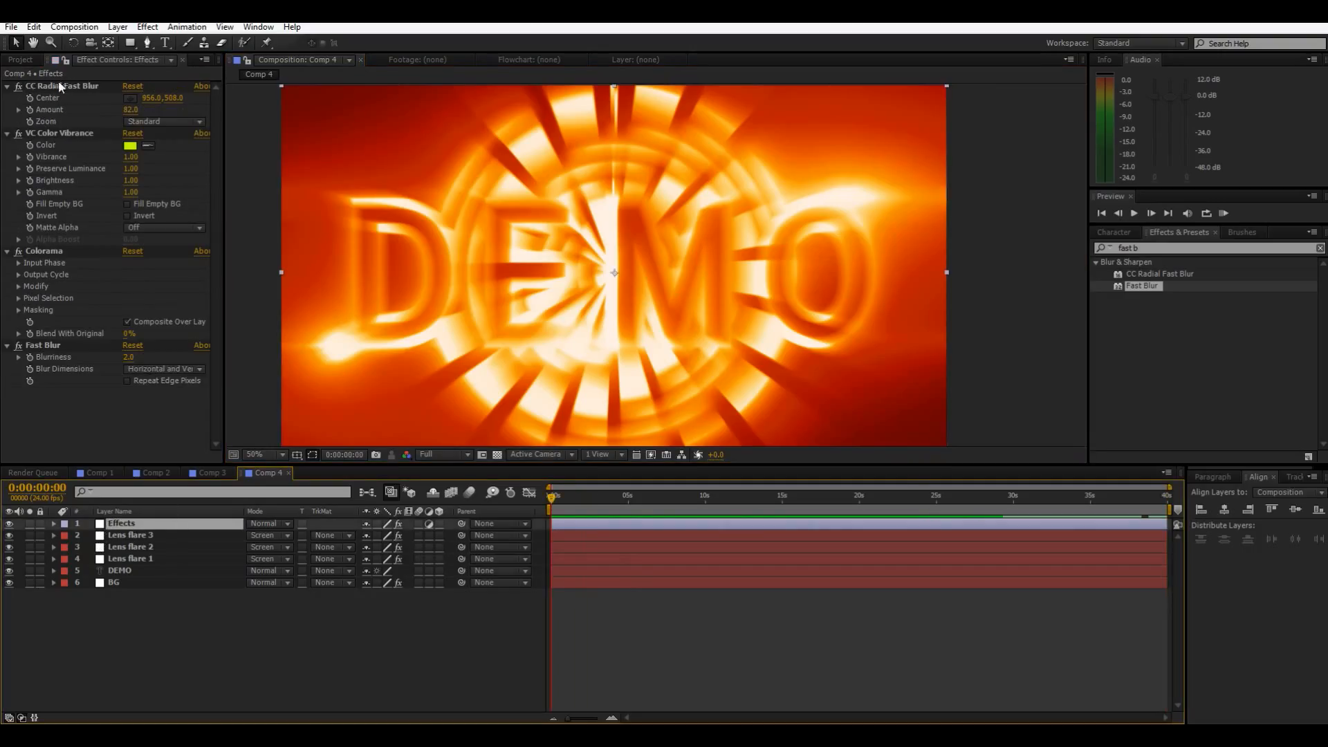
left_click(30, 101)
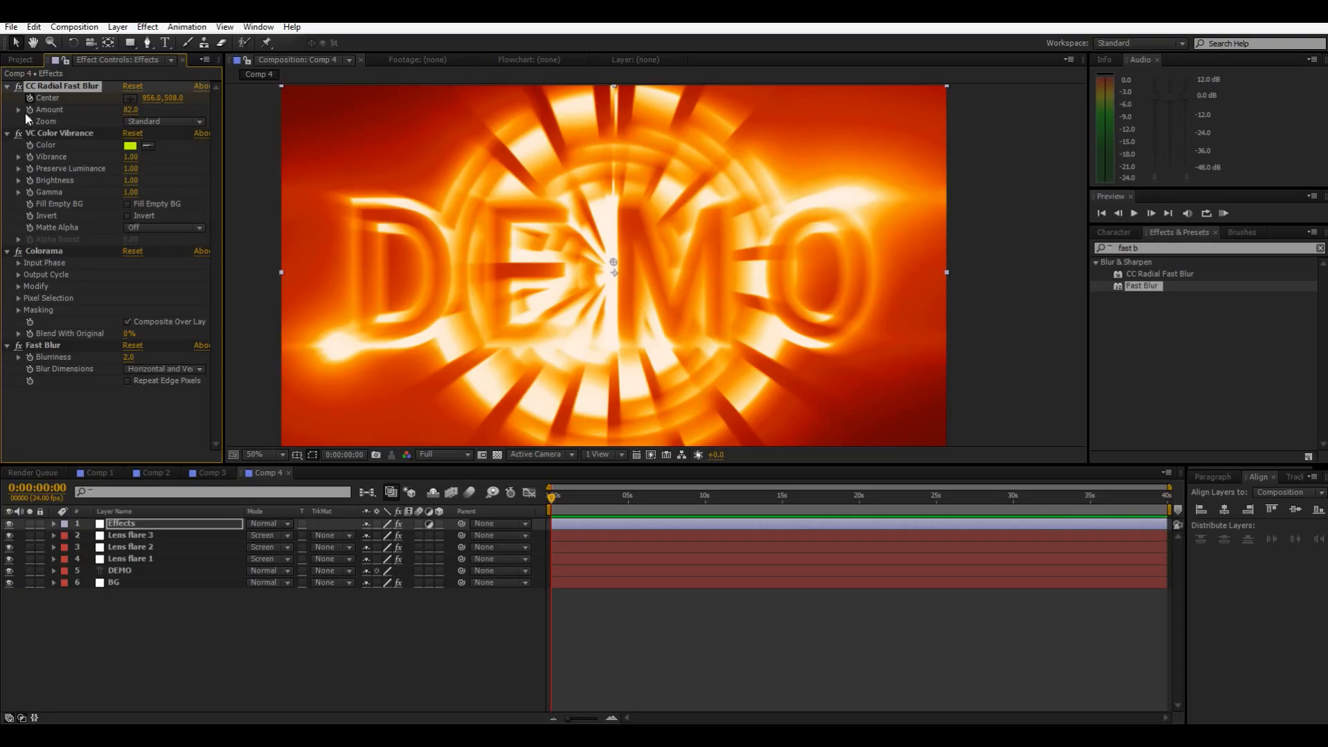
left_click_drag(613, 262, 300, 101)
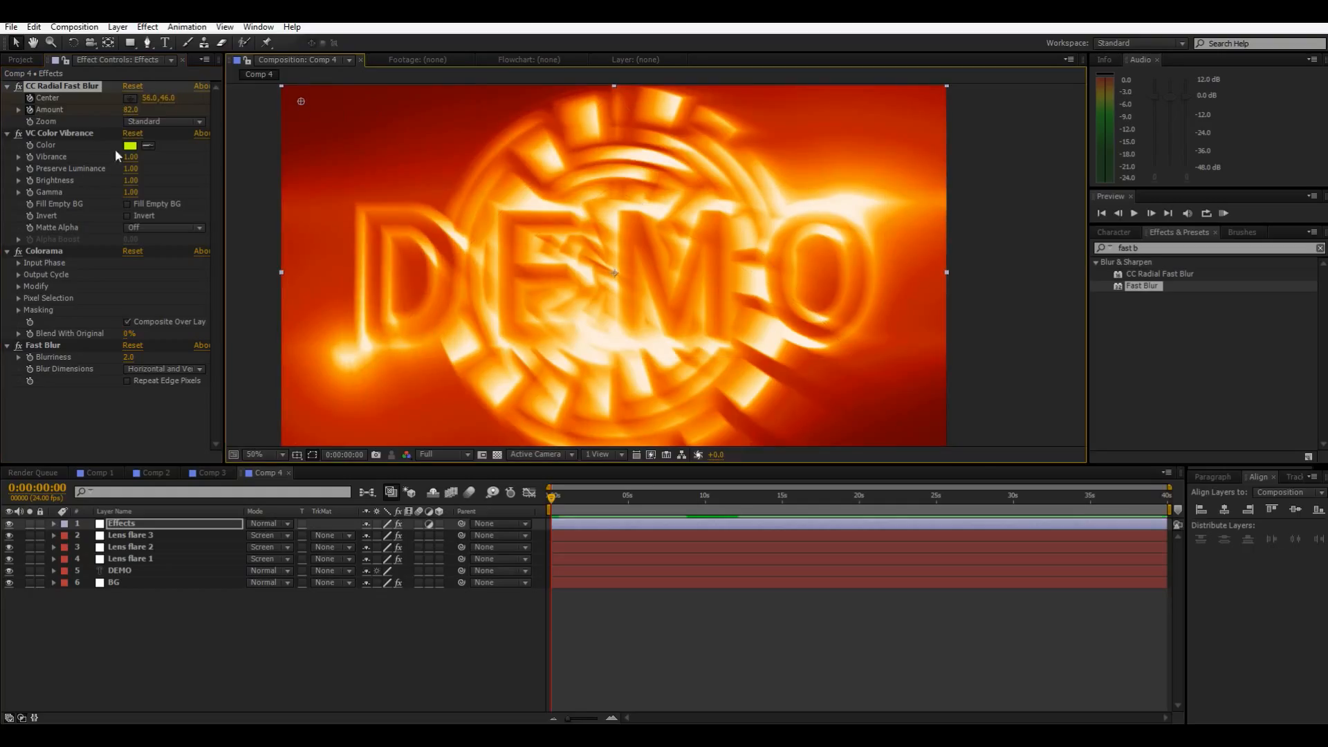
Step: Set the CC Radial Fast Blur Amount to 100 at the first frame and move its center to about 32, 38
left_click_drag(141, 110, 148, 111)
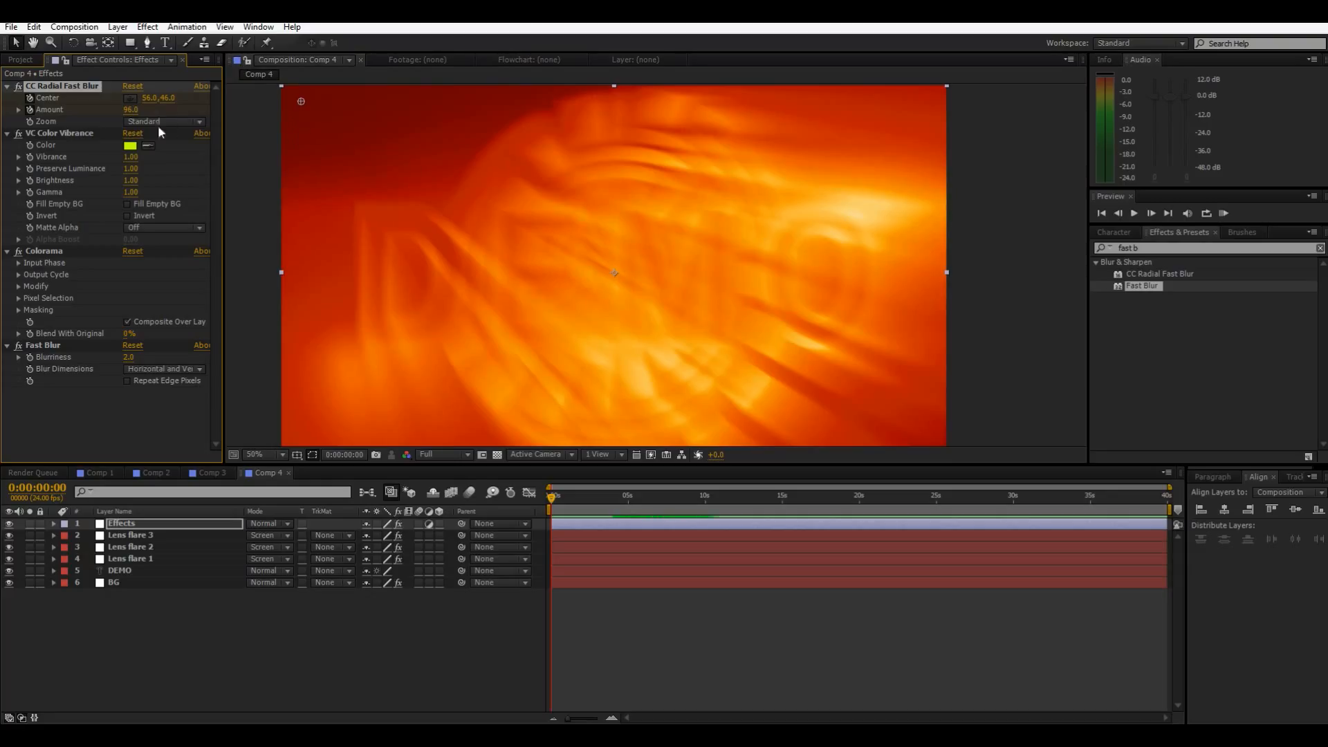
left_click(131, 110)
type("100")
key("Return")
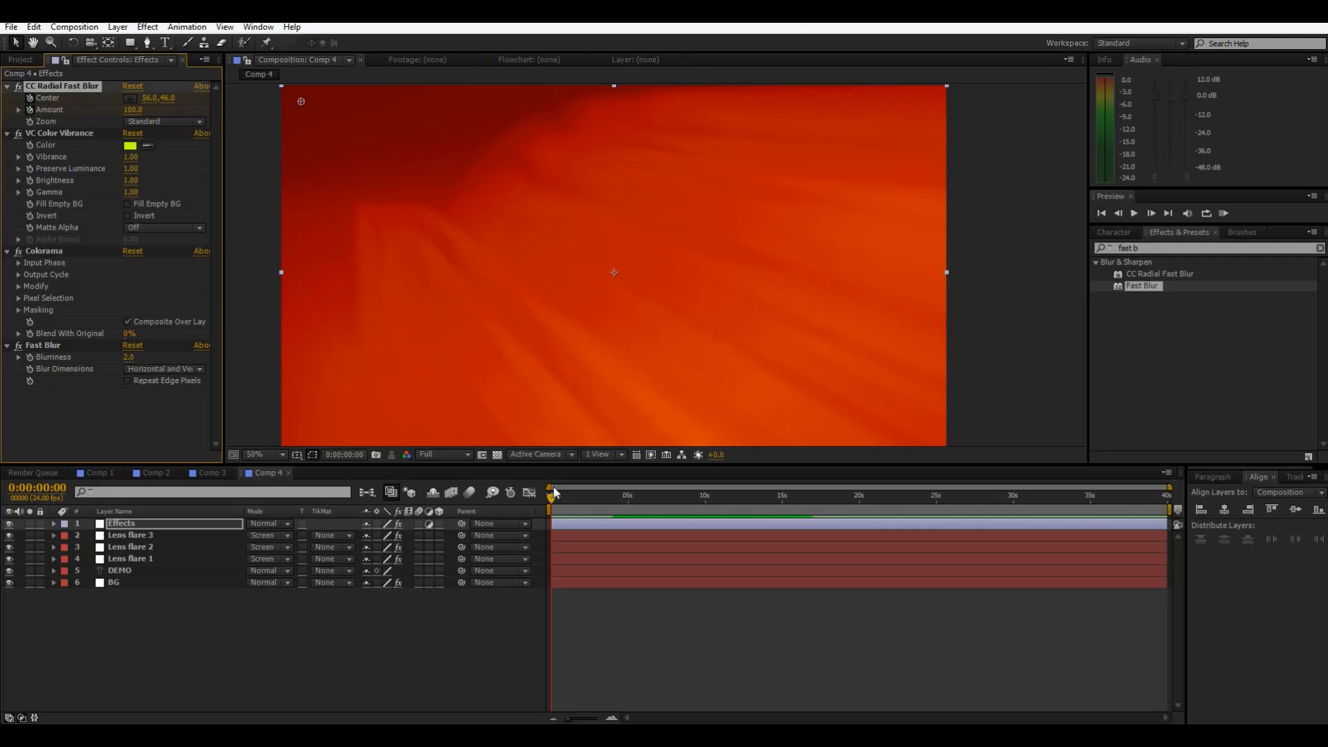
mouse_move(300, 102)
left_mouse_down()
mouse_move(334, 133)
mouse_move(290, 97)
left_mouse_up()
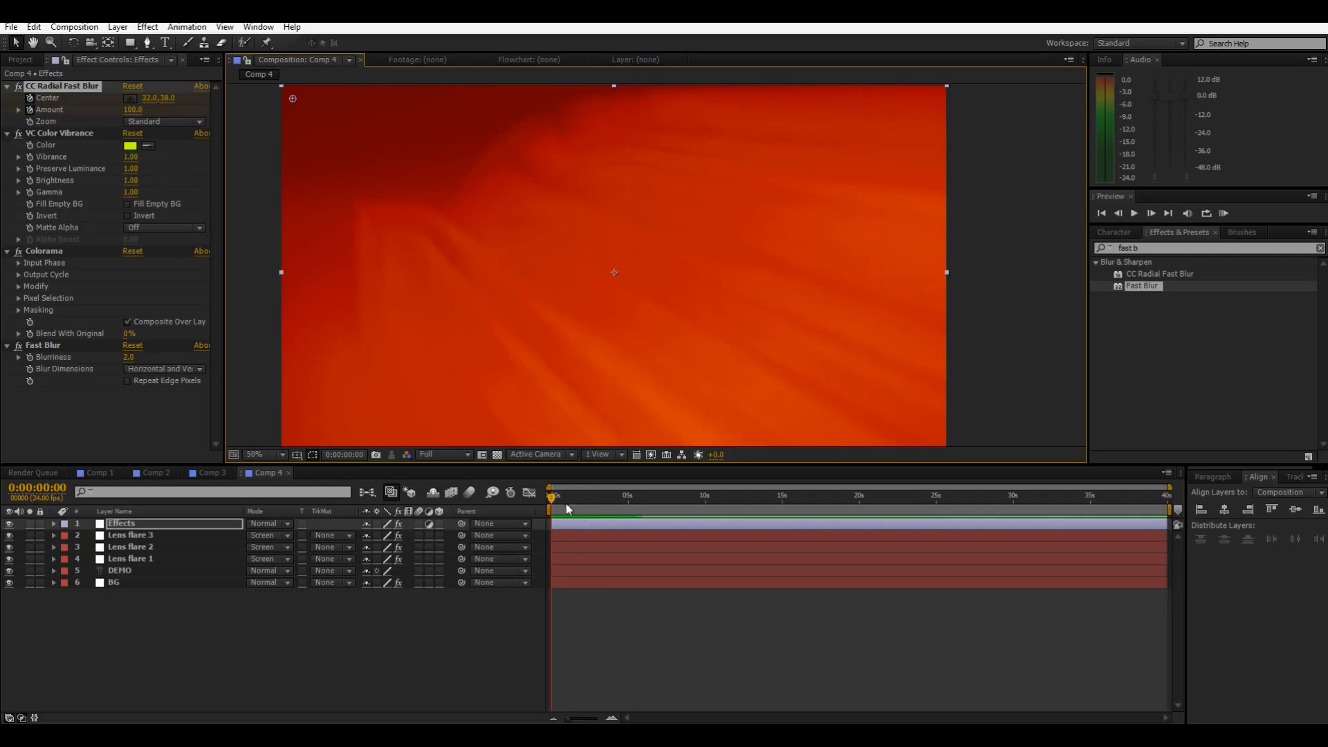
Step: Keyframe the radial blur center at about 226, 726 at 0:00:00:21 and about 1494, 722 at 0:00:01:17
left_click_drag(564, 496, 566, 496)
left_click_drag(321, 247, 362, 346)
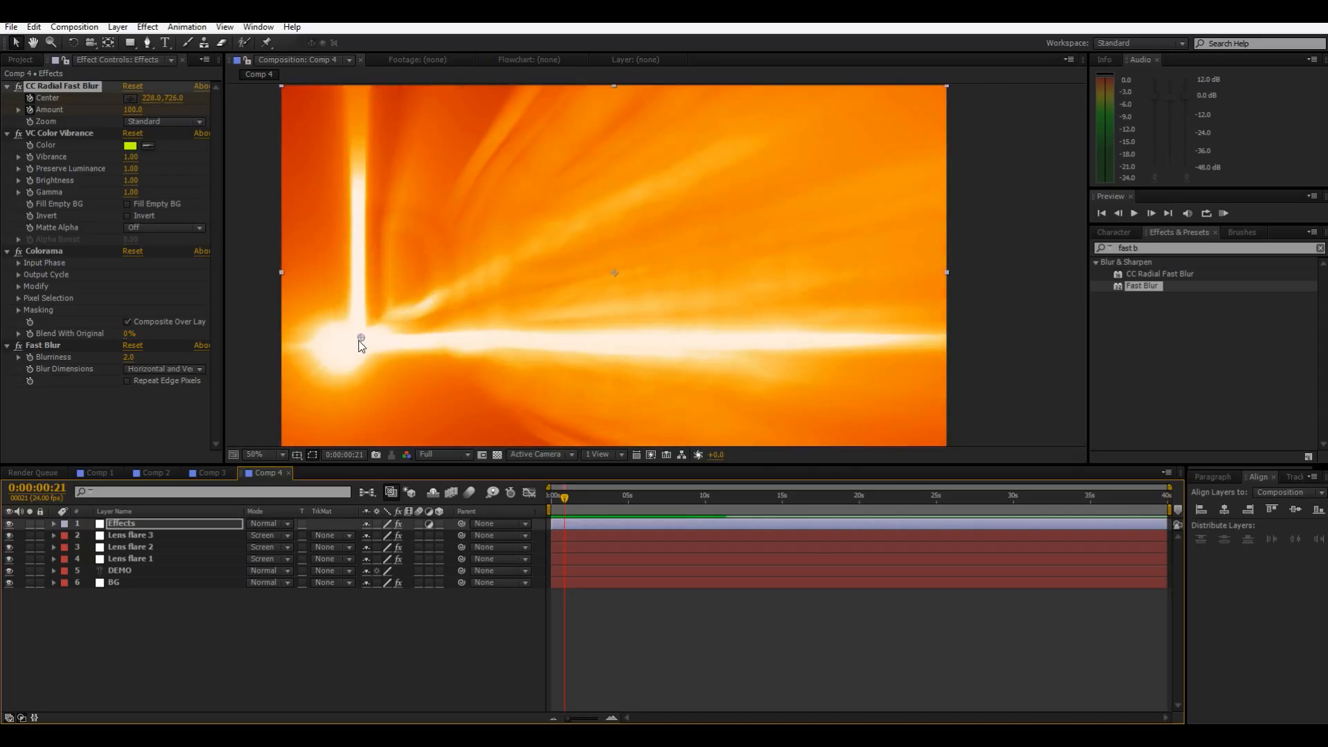
left_click(578, 503)
left_click_drag(361, 337, 800, 340)
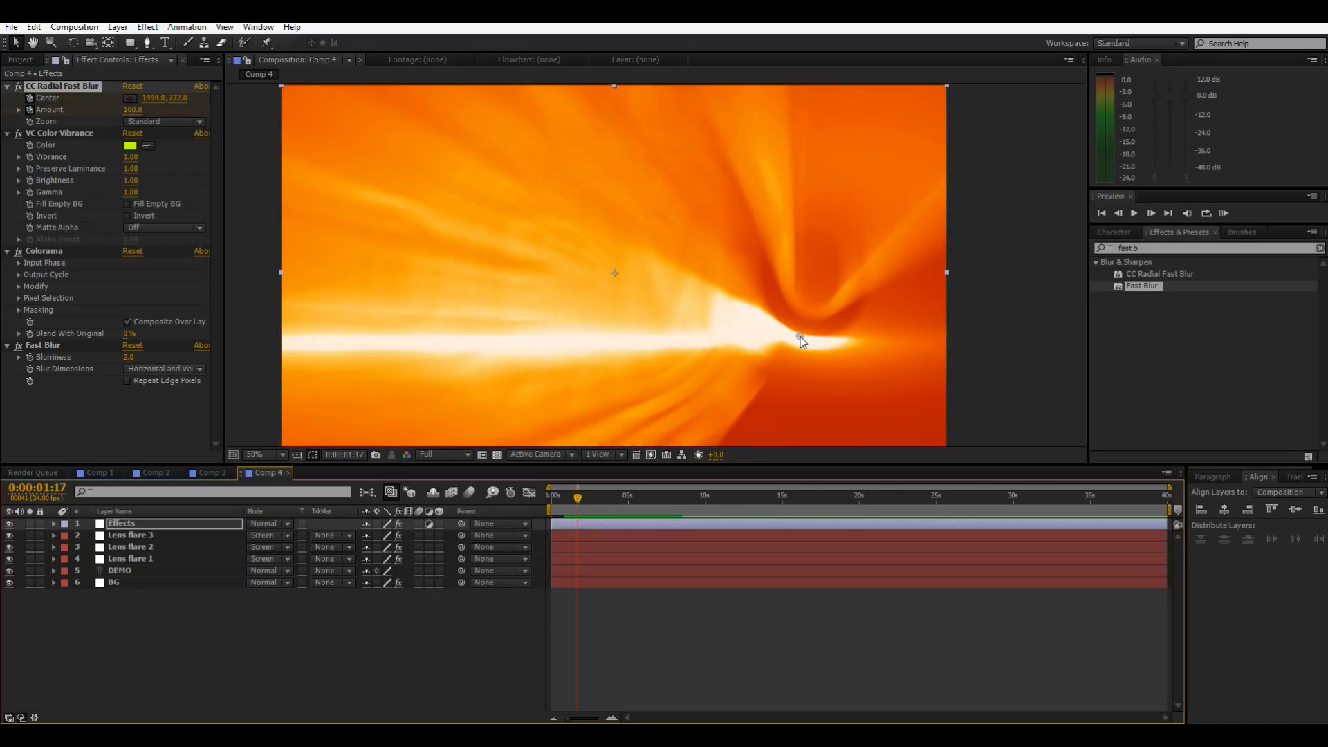
Step: Keyframe the radial blur center at about 1180, 376 at 0:00:03:04 and about 964, 542 at 0:00:04:10
left_click_drag(579, 498, 602, 510)
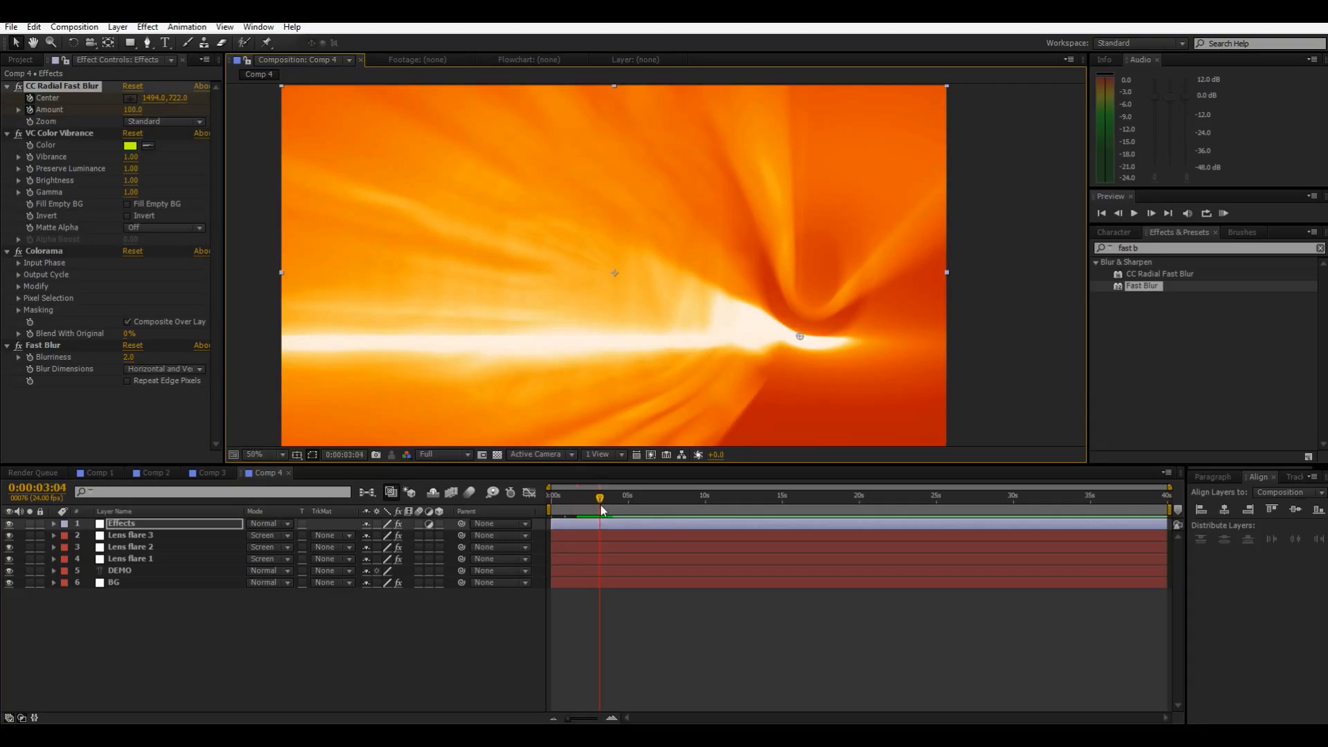
left_click_drag(800, 339, 691, 217)
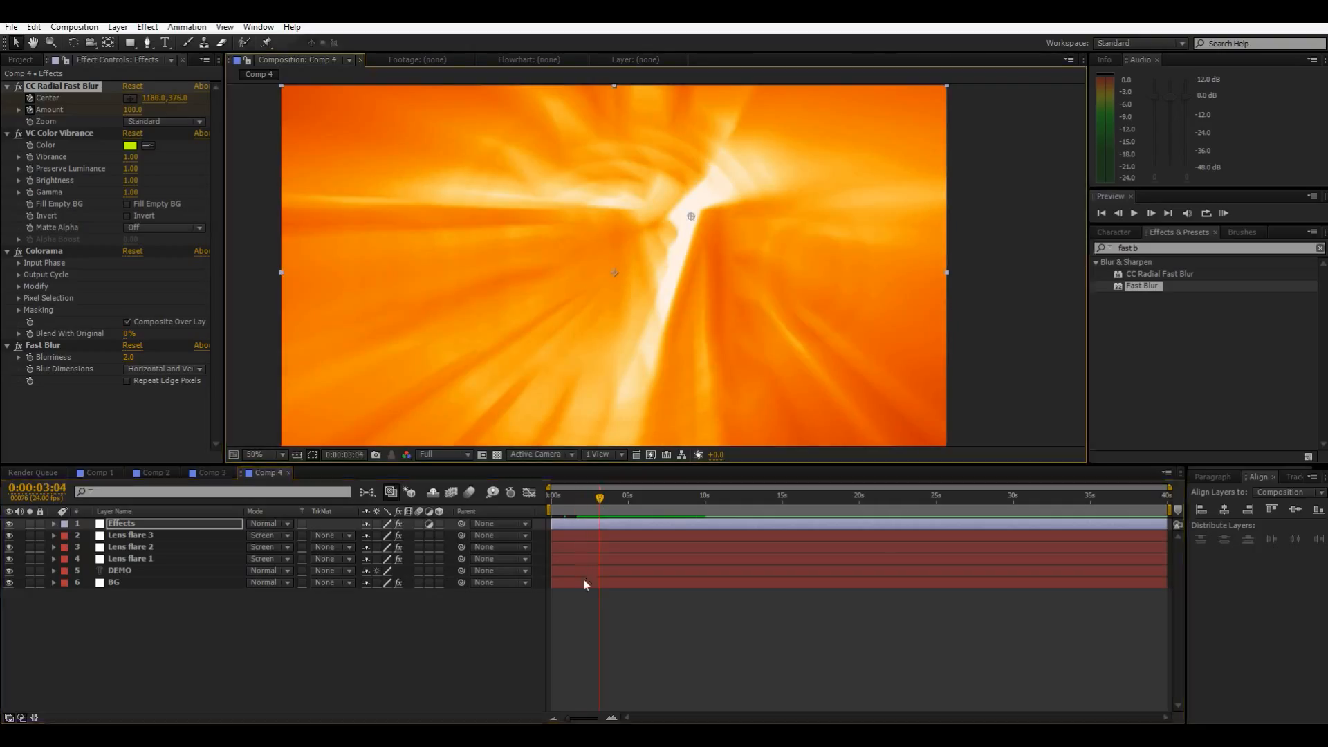
left_click_drag(600, 498, 628, 506)
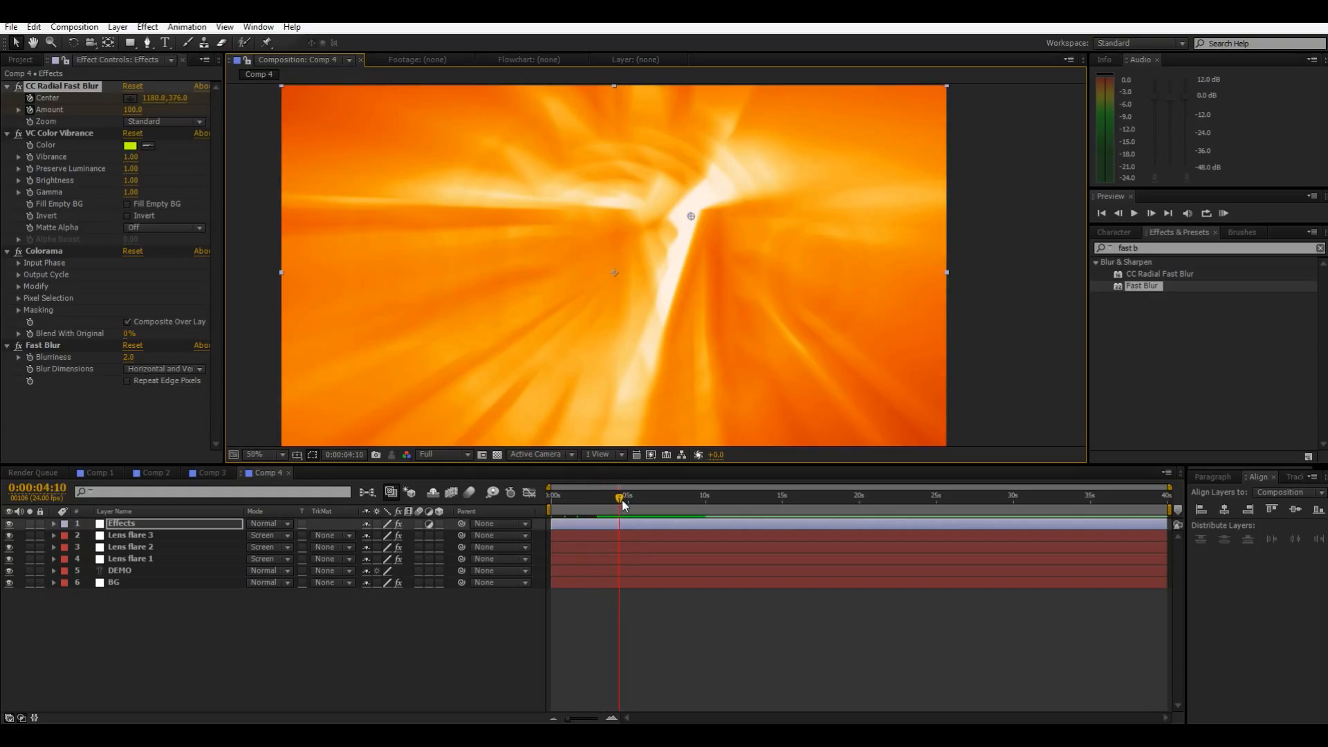
left_click_drag(691, 216, 613, 276)
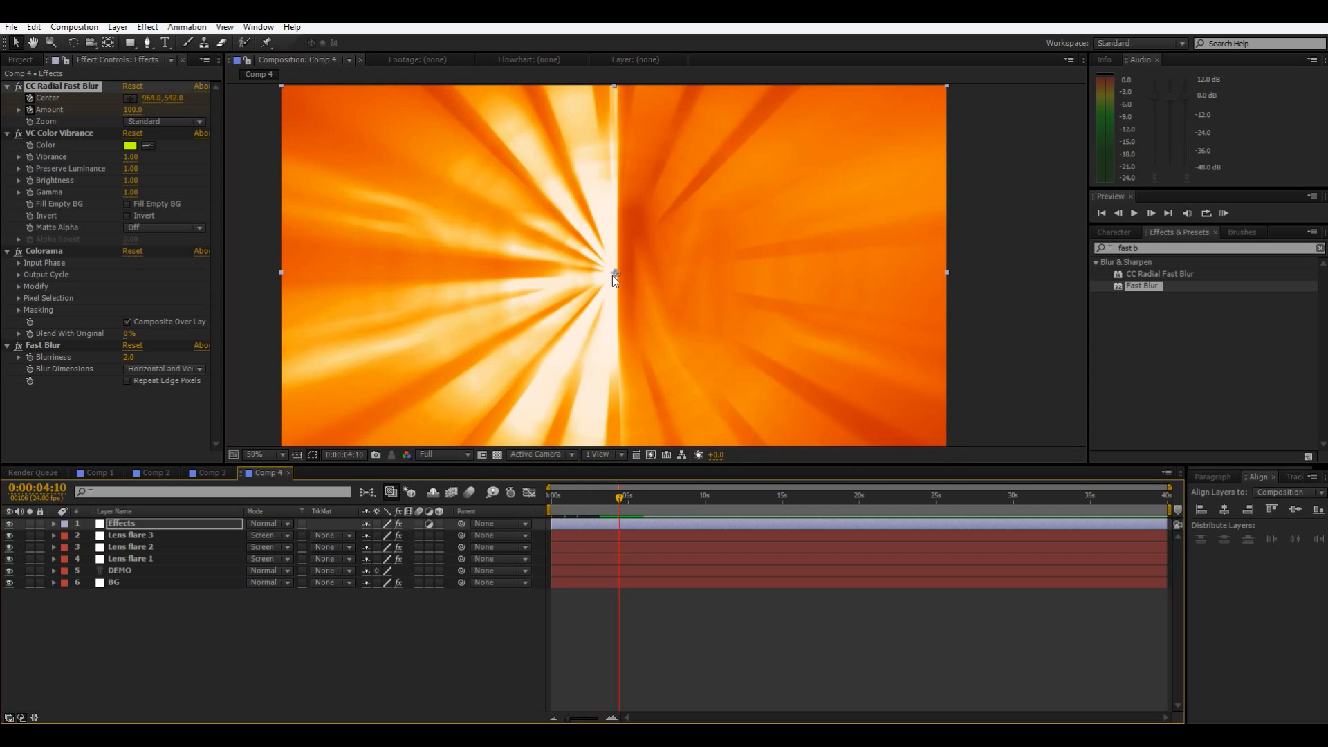
key("comma")
key("comma")
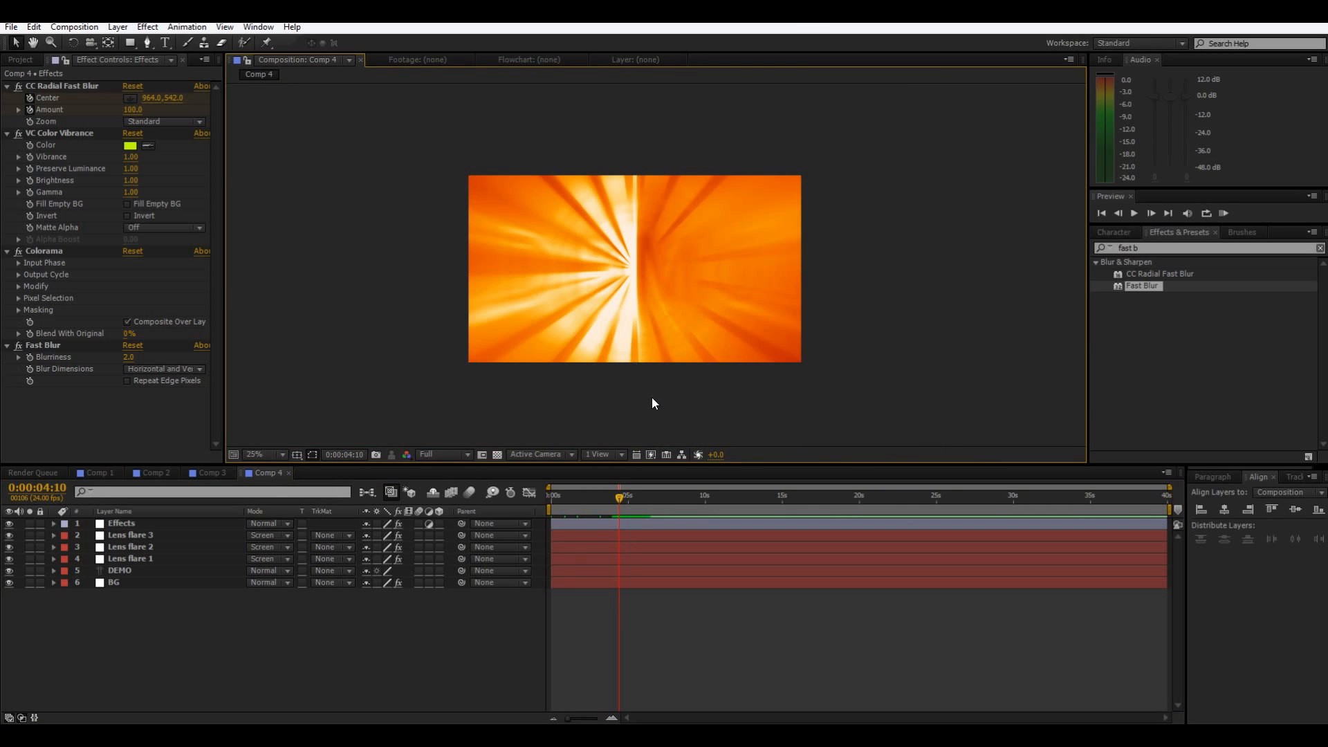
key("period")
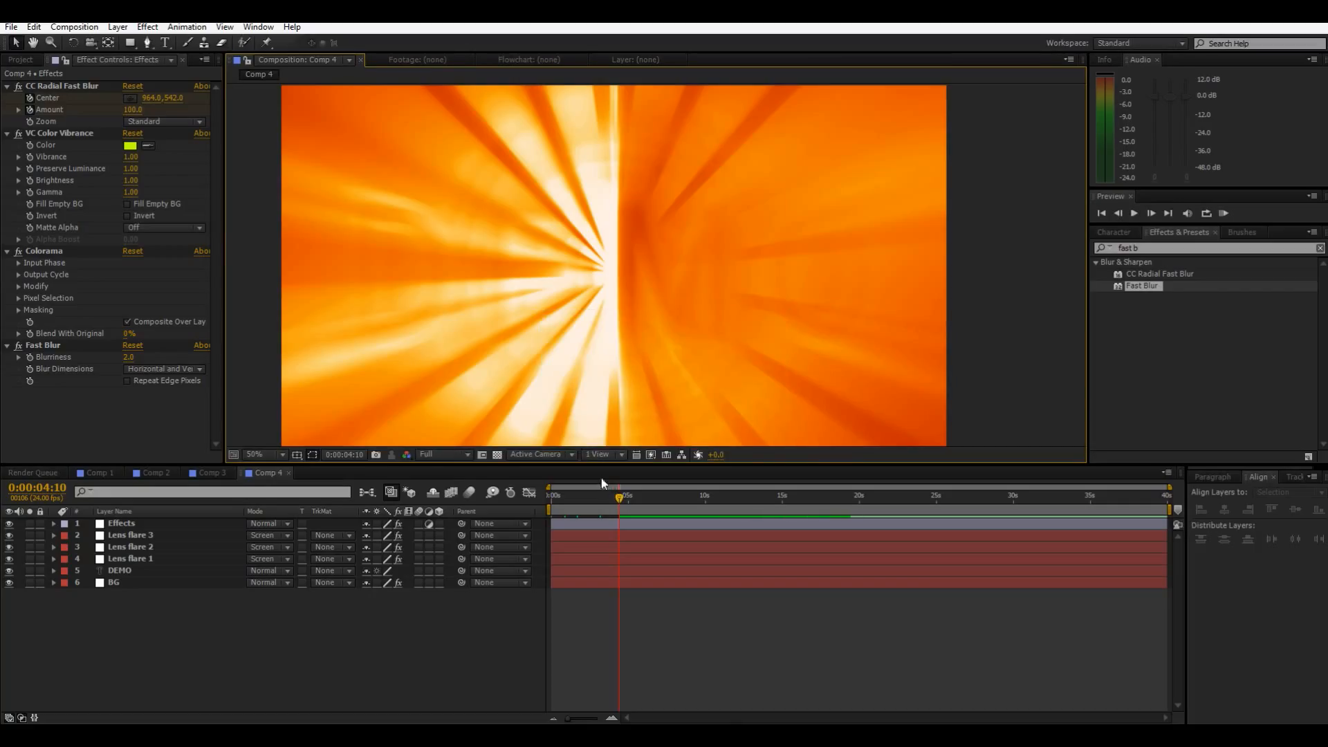
Step: Scrub the animation from the start to 0:00:02:20, keep the blur Amount at 100, and reveal the Effects layer's keyframed properties
key("Home")
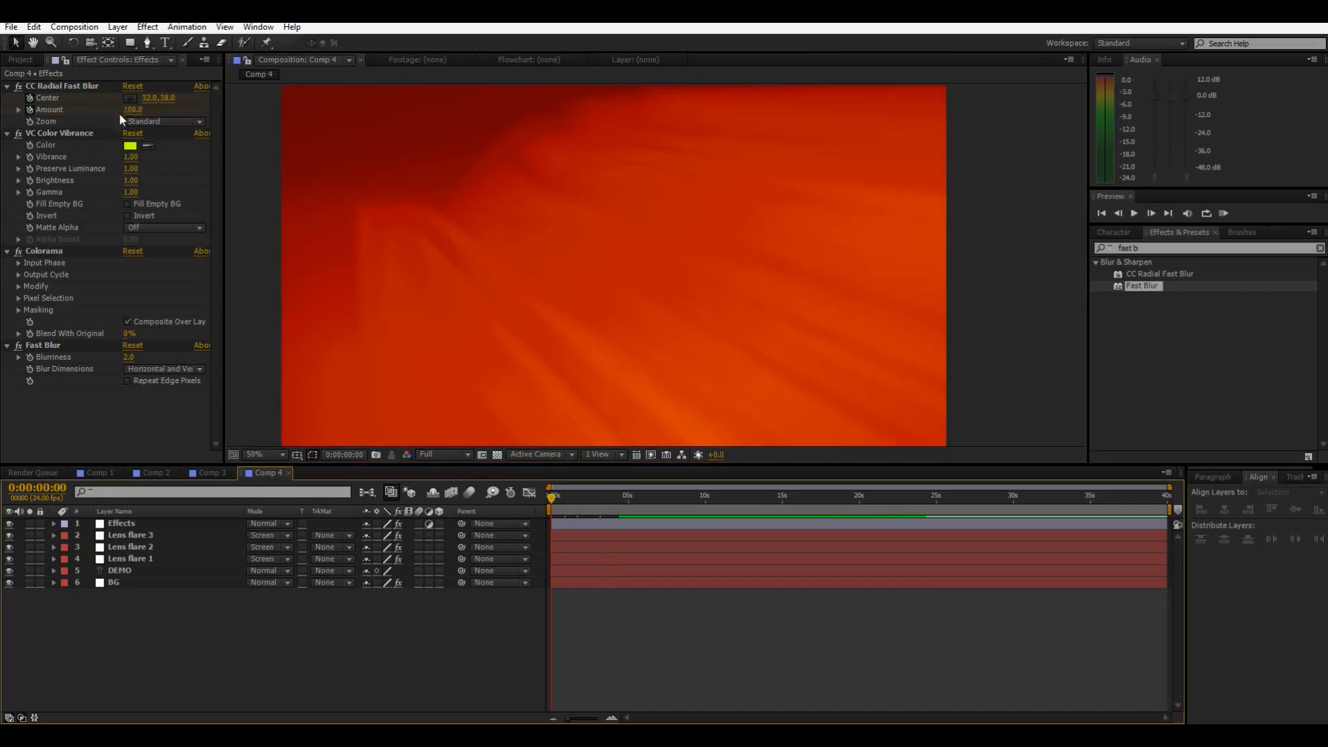
left_click_drag(573, 497, 595, 500)
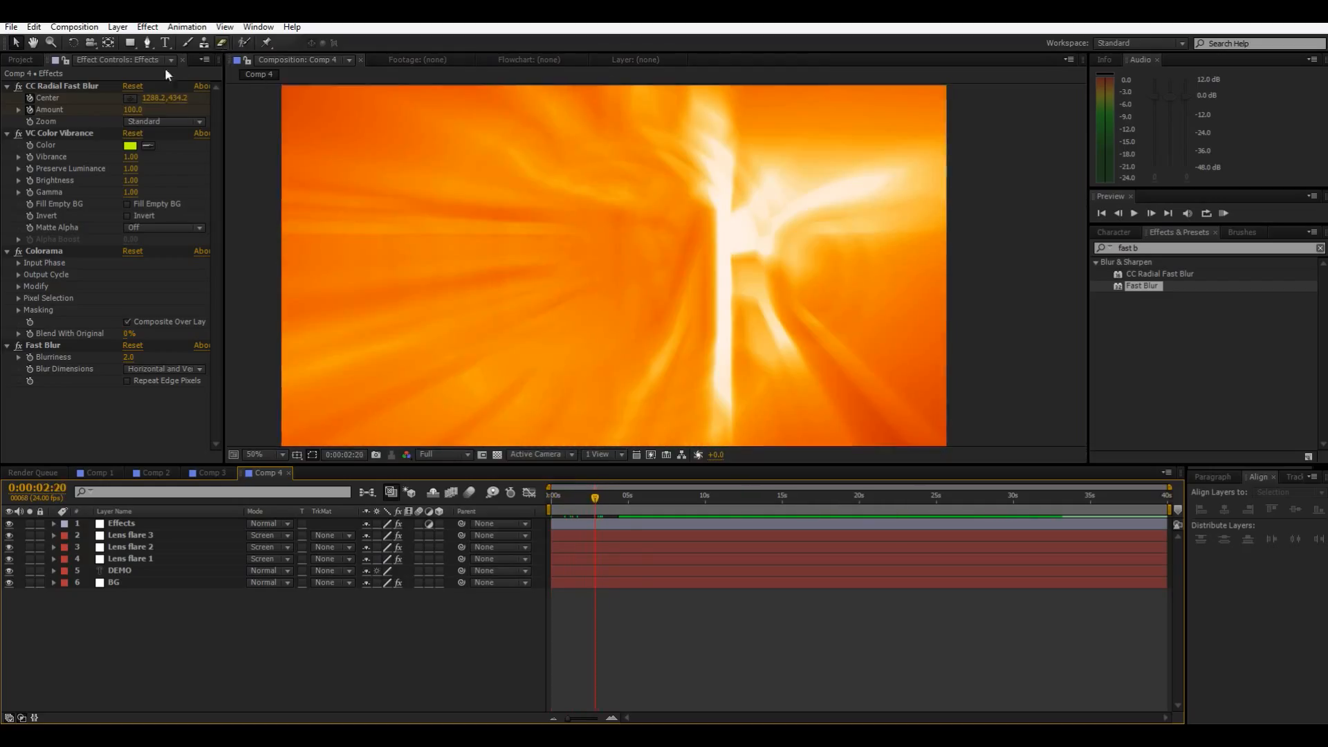
left_click(130, 111)
type("100")
key("Return")
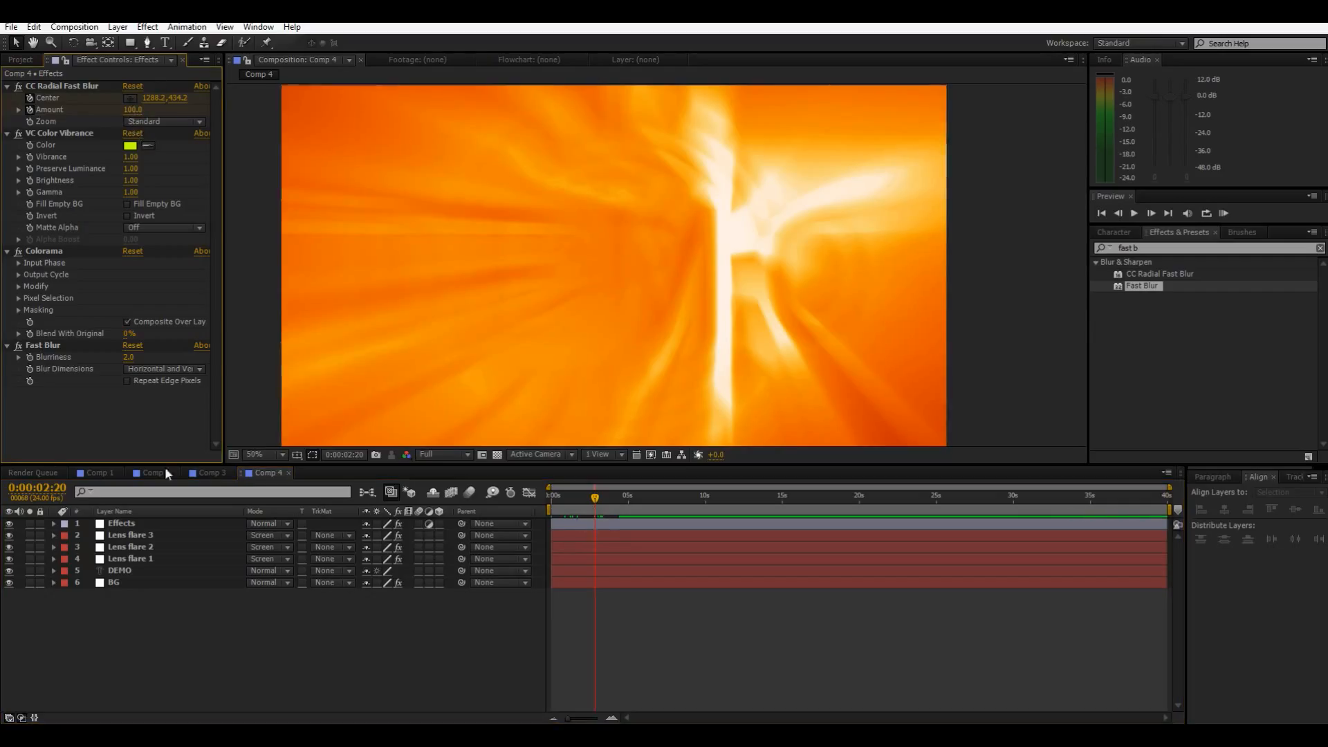
left_click(123, 524)
key("u")
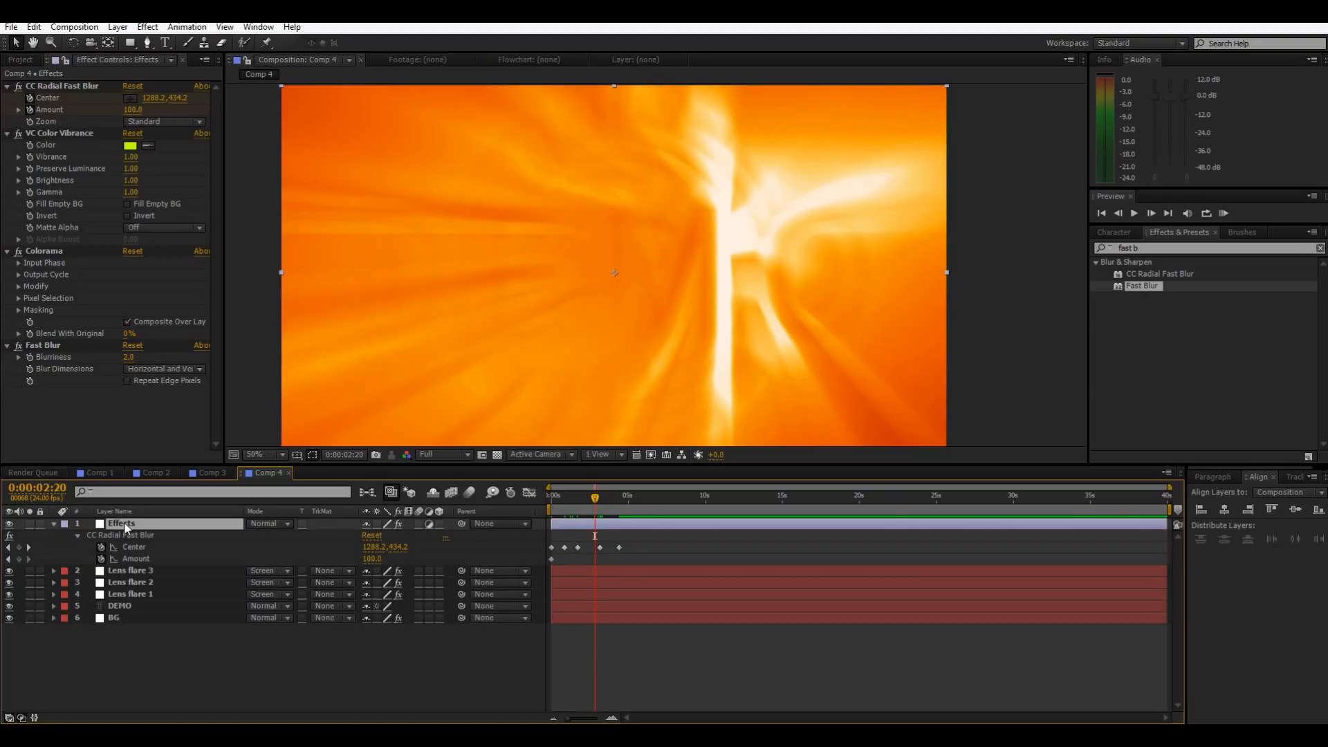
Step: Keyframe the radial blur Amount at 100 at 0:00:02:20, 75 at 0:00:04:10 and 0 at 0:00:05:05
left_click(19, 559)
left_click_drag(596, 497, 620, 501)
left_click_drag(728, 236, 616, 273)
left_click_drag(137, 110, 59, 142)
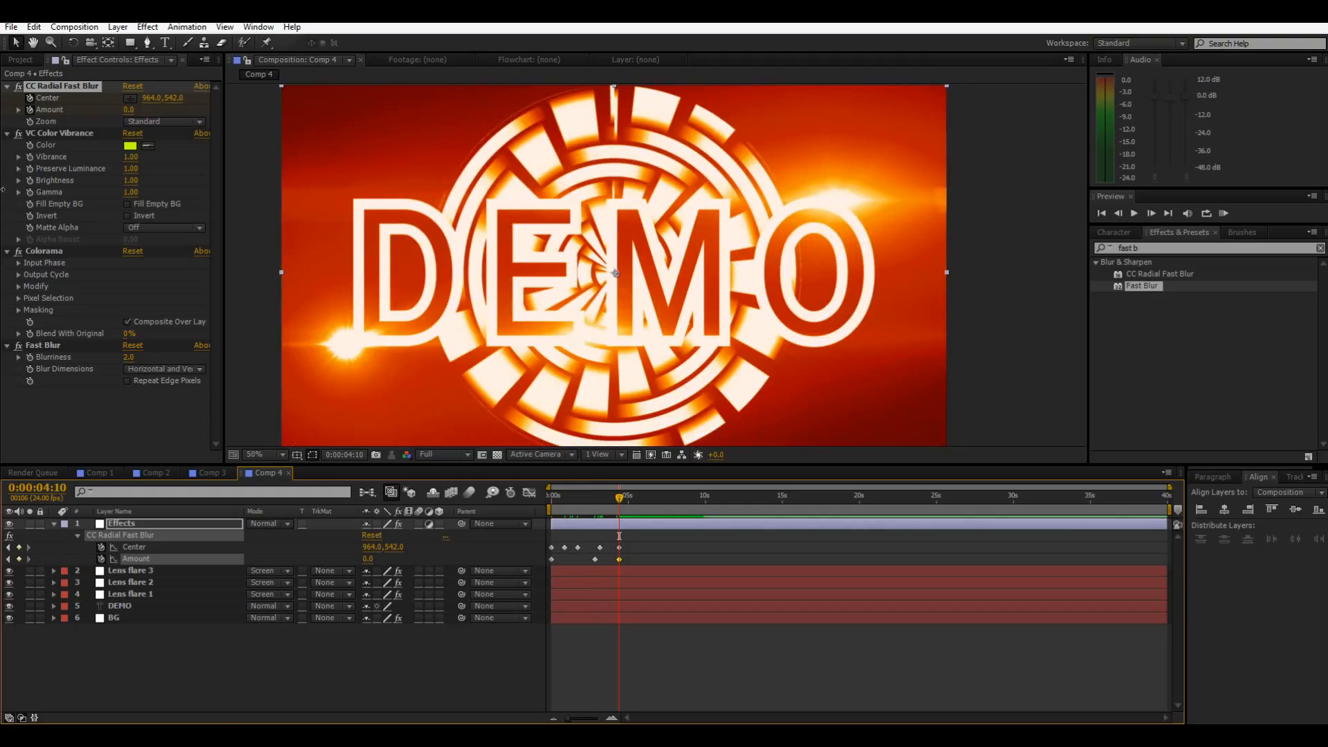
left_click_drag(30, 183, 54, 166)
left_click(632, 496)
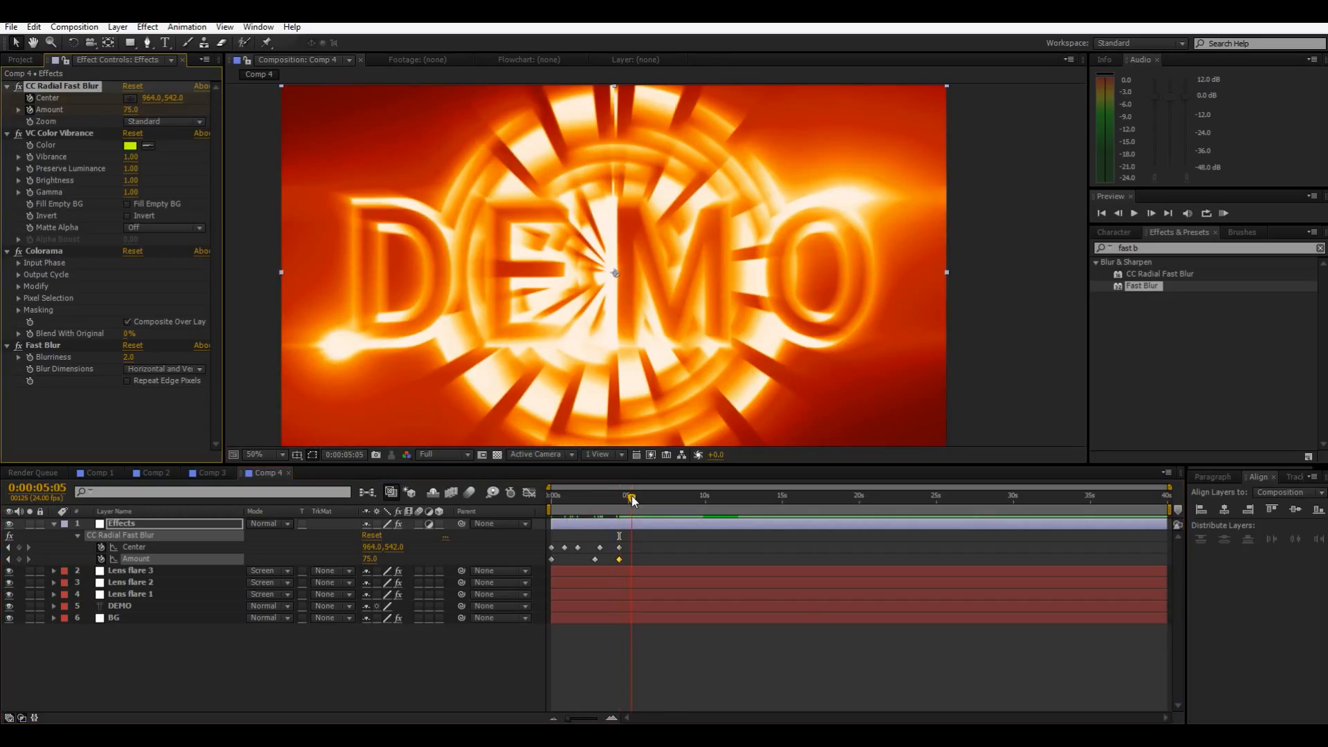
left_click_drag(131, 109, 2, 211)
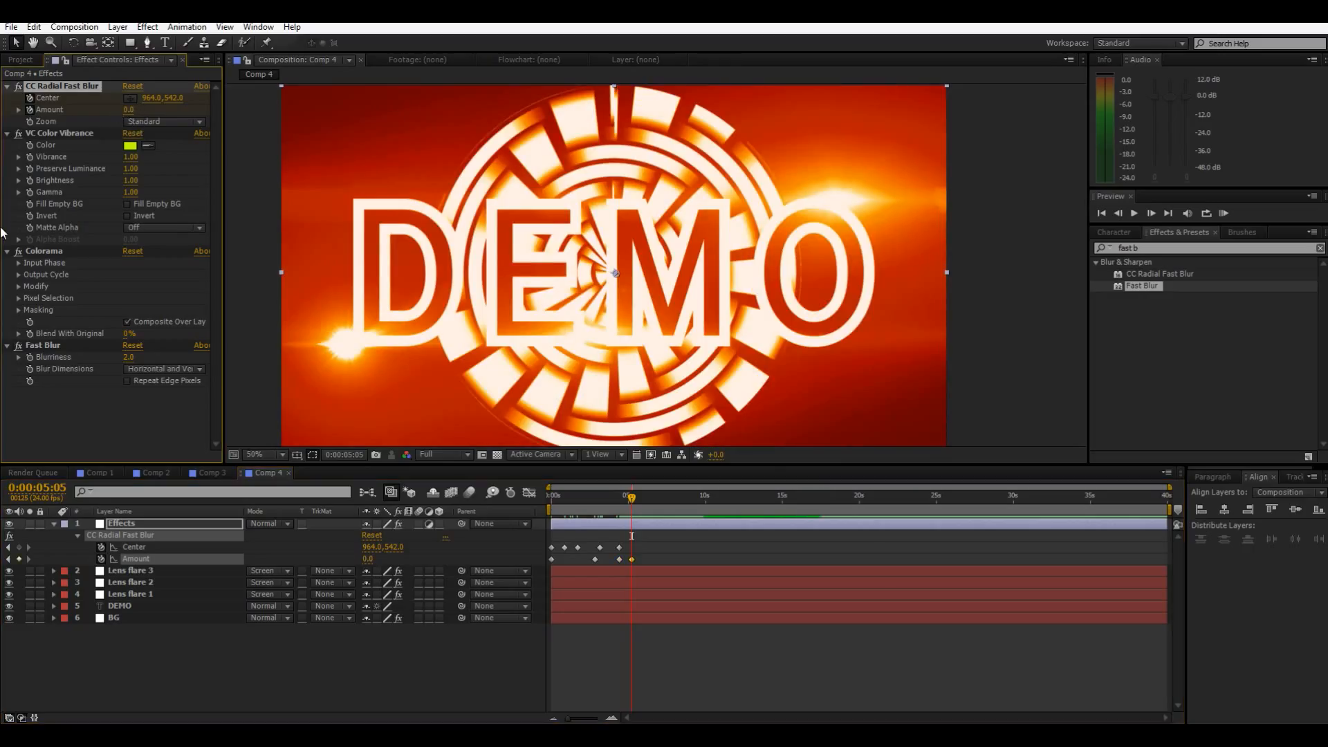
Step: Keyframe the Opacity of all three lens flare layers from 100% shortly after 0:00:04:10 to 0% at 0:00:05:05, and scrub through the fade
left_click(131, 572)
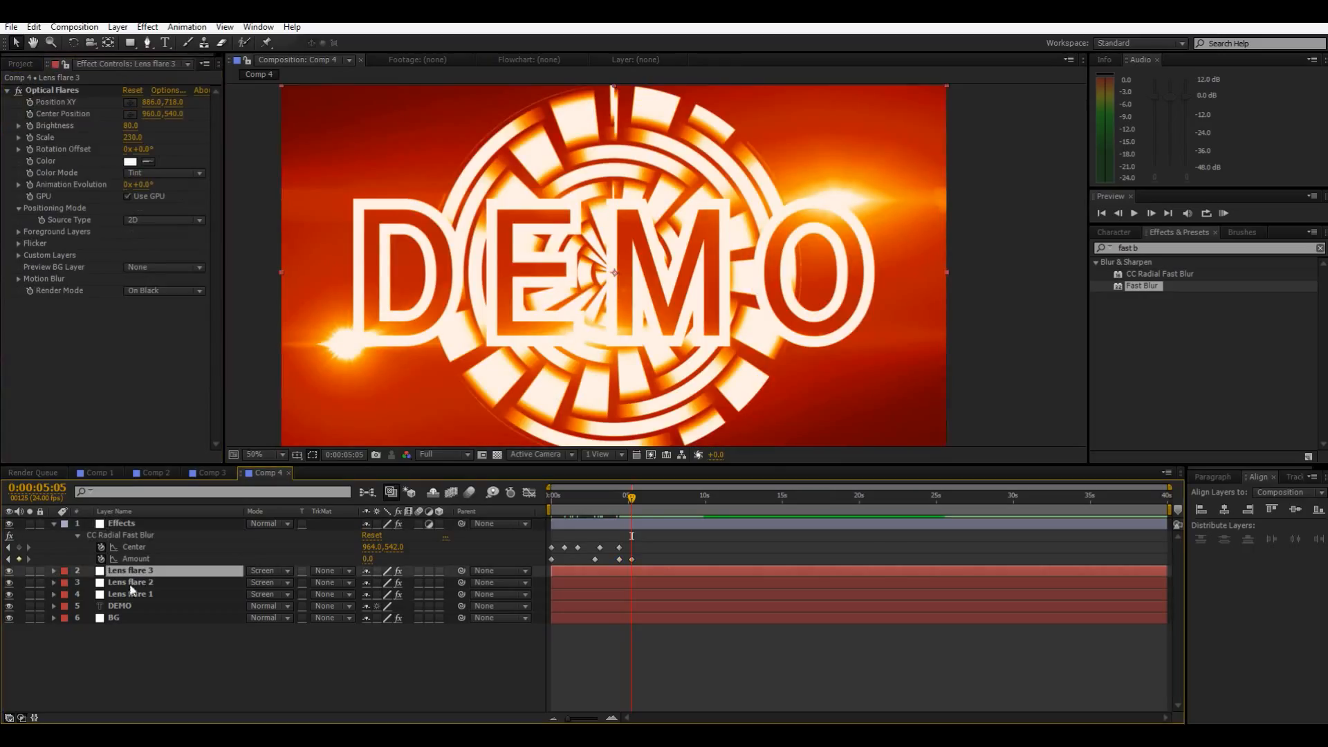
left_click(126, 595, "shift")
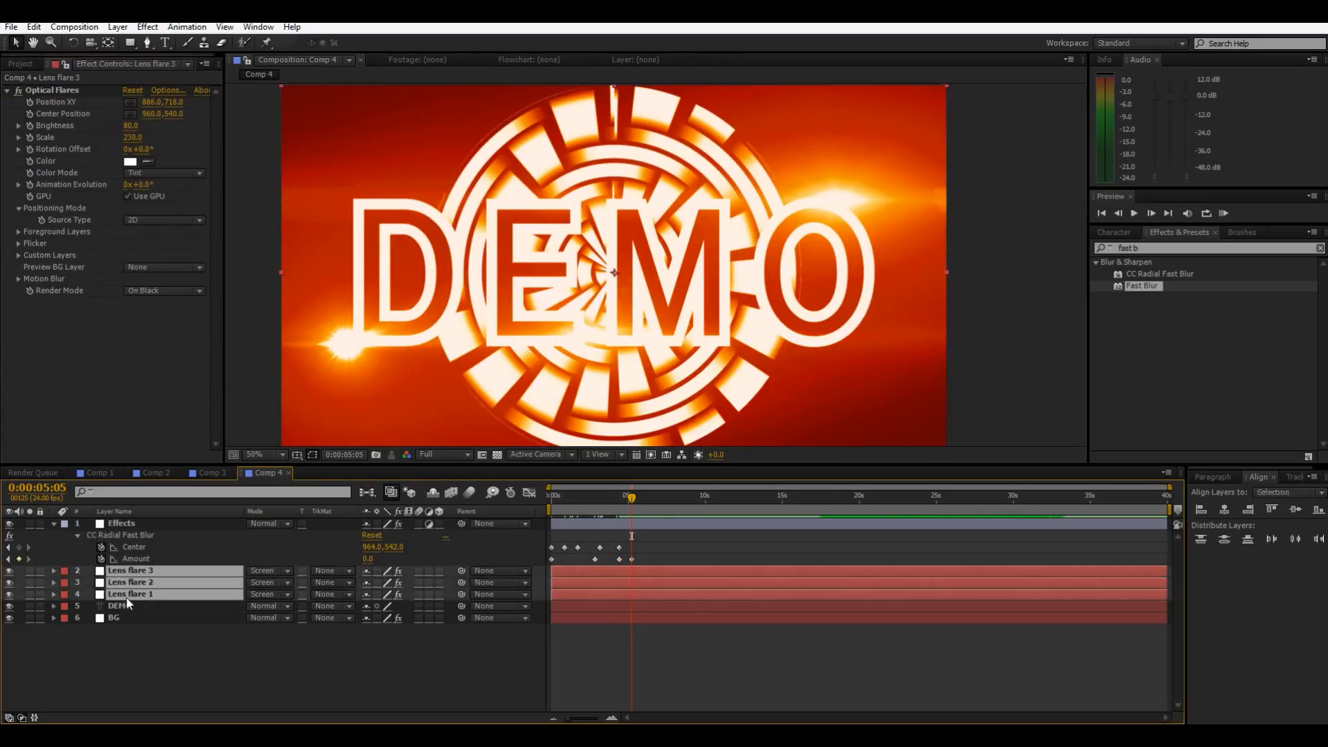
key("t")
left_click(89, 584)
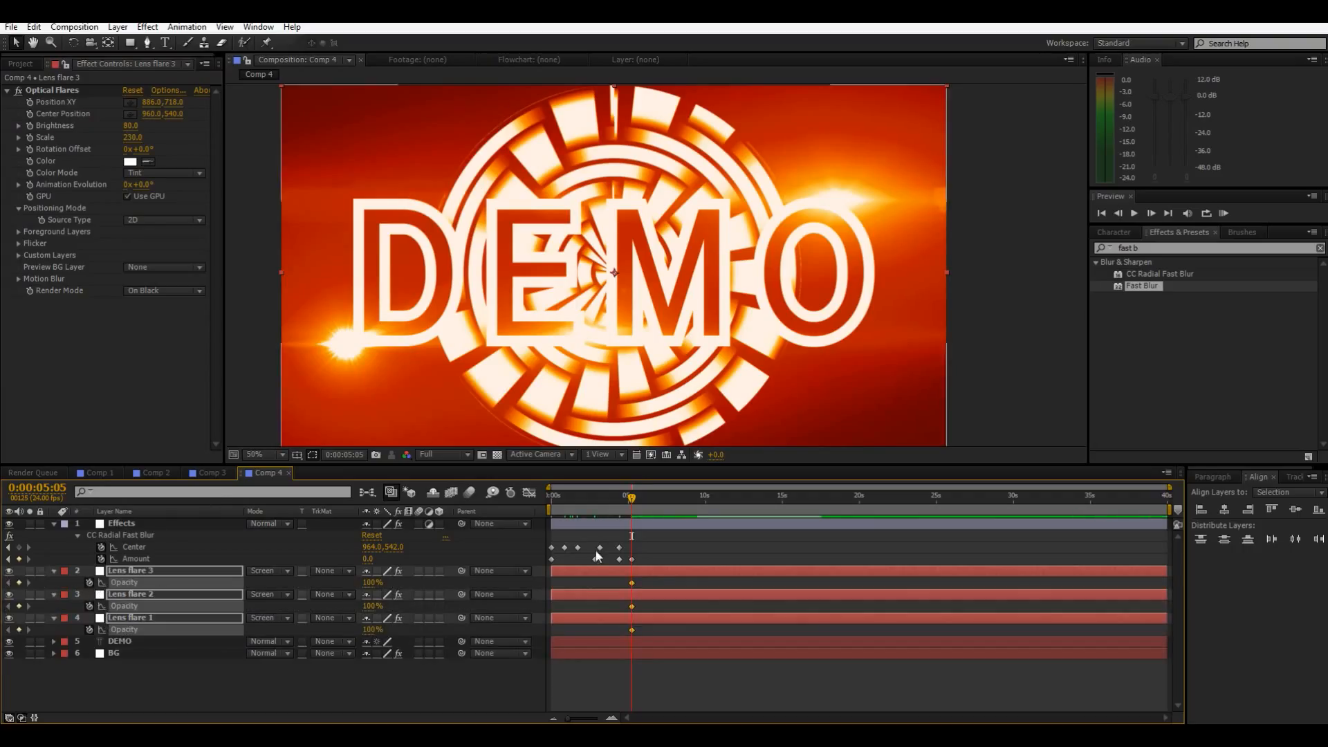
left_click_drag(633, 586, 624, 587)
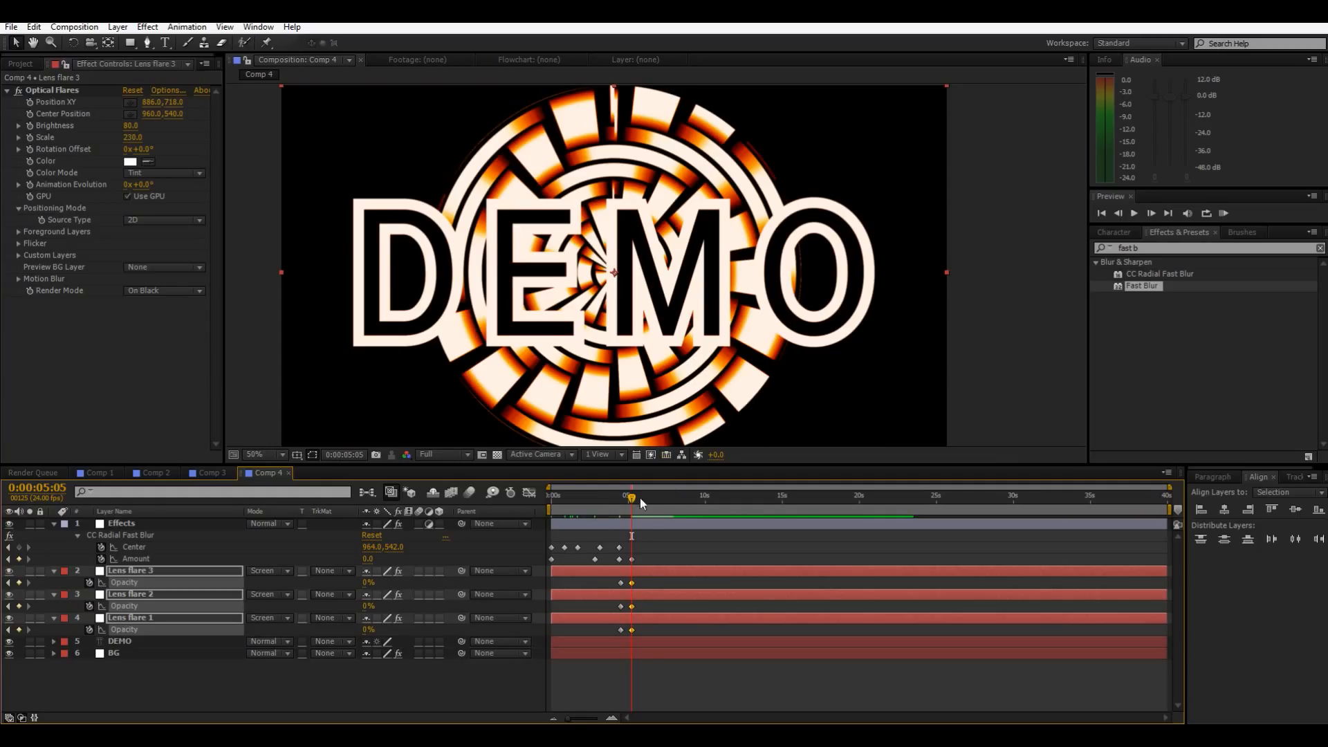
left_click_drag(611, 497, 633, 493)
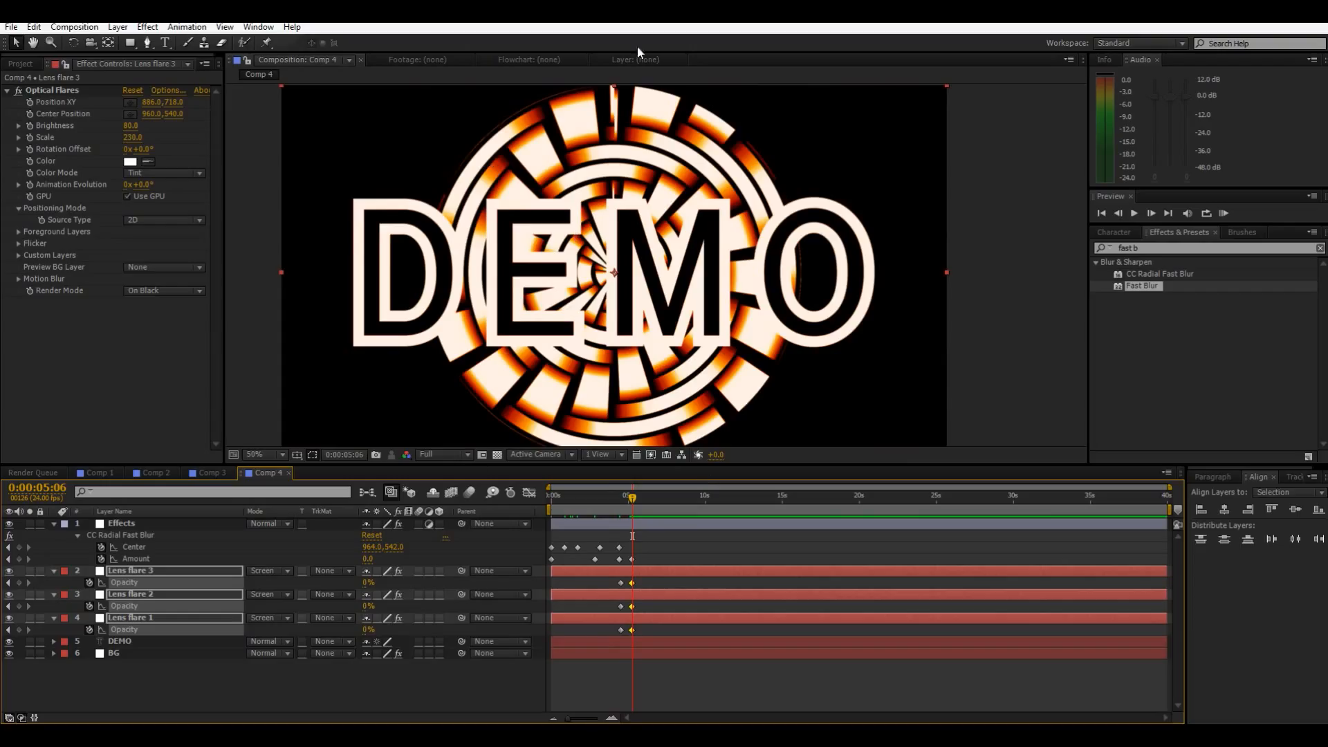
Step: Check the BG layer by hiding and showing it again, and scrub the animation back to the first frame
left_click(125, 656)
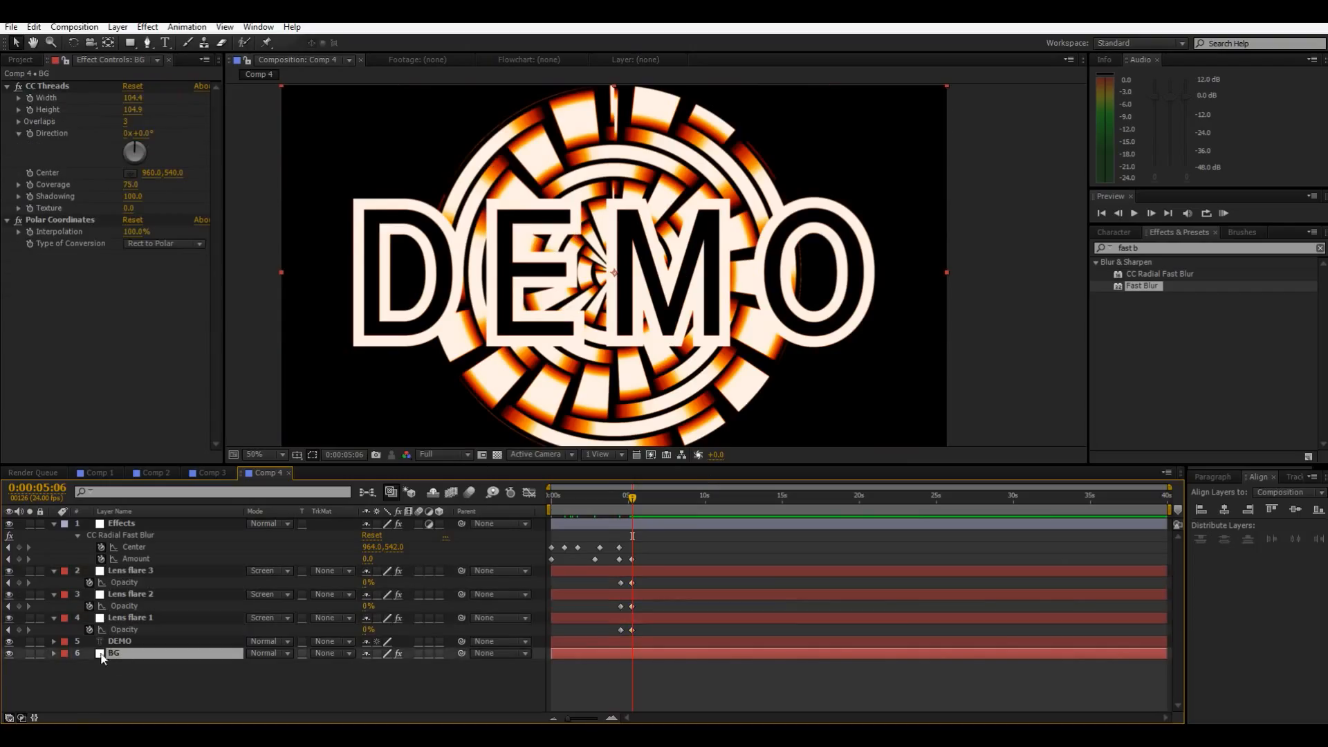
left_click(10, 654)
left_click(10, 654)
left_click_drag(630, 504, 326, 541)
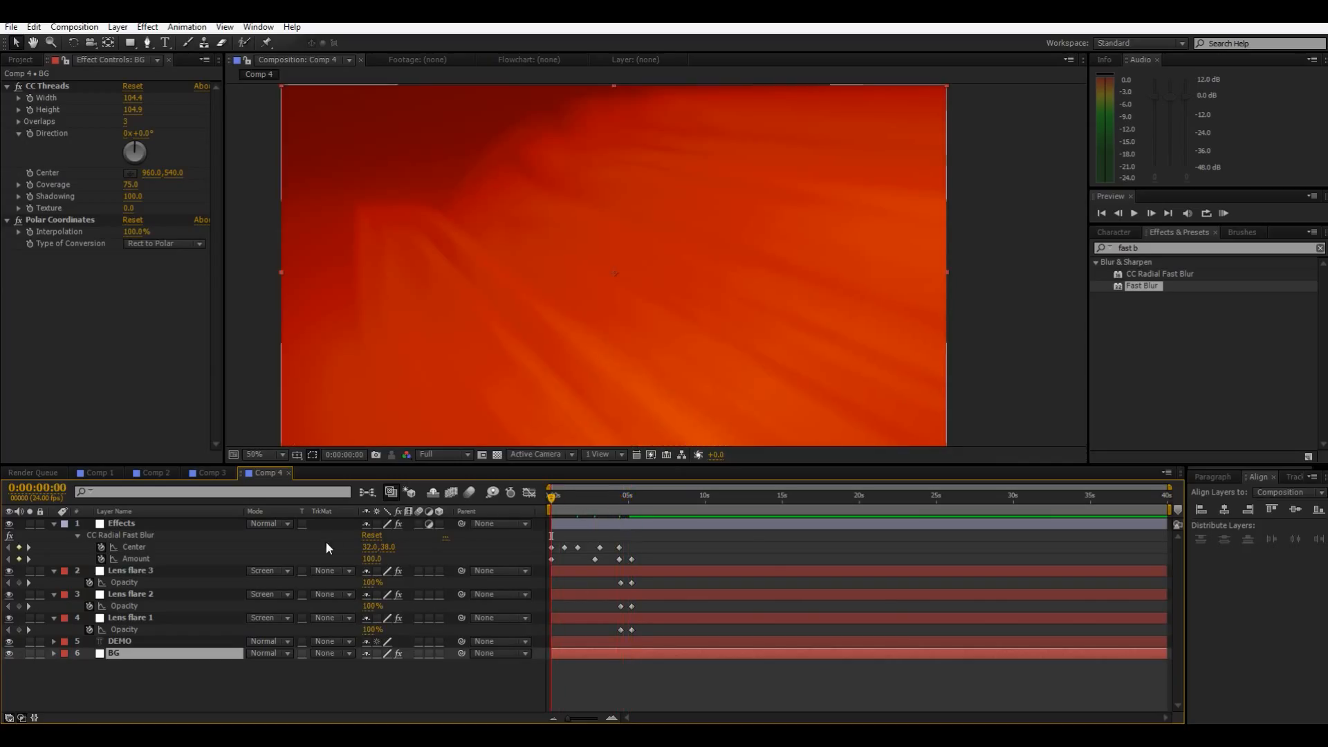
Step: End the work area at 0:00:05:06, return to the start of the composition and save the project
left_click(632, 506)
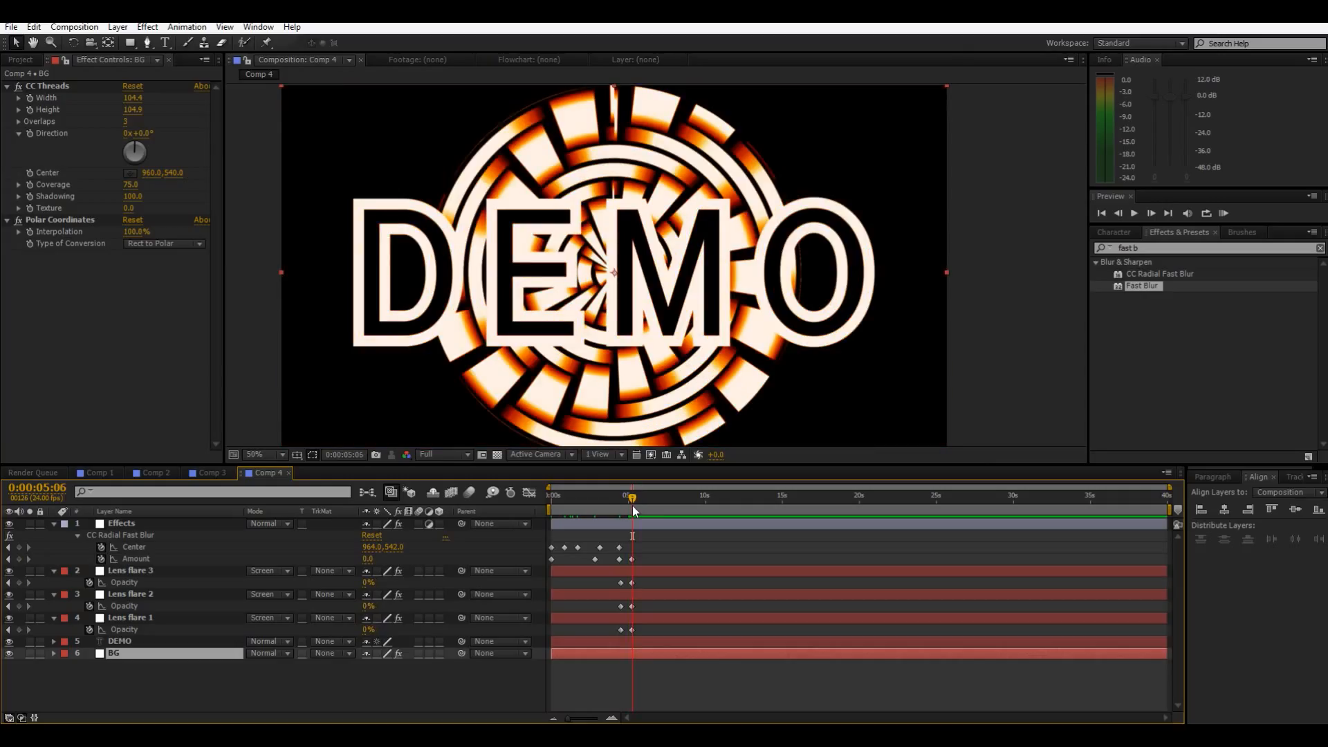
key("Home")
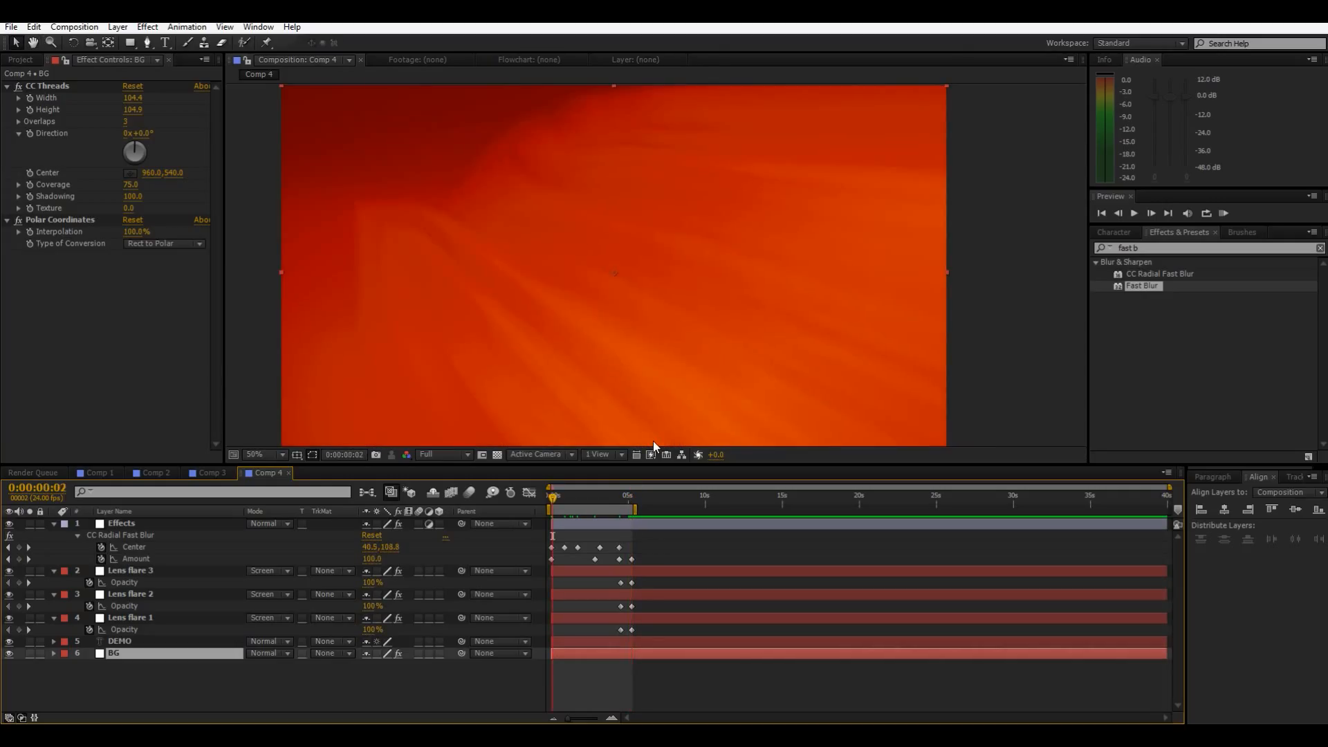
key("ctrl+s")
Step: Set the preview resolution to Half and play the blur reveal with the work area extended to just under 7 seconds
left_click(448, 455)
left_click(446, 506)
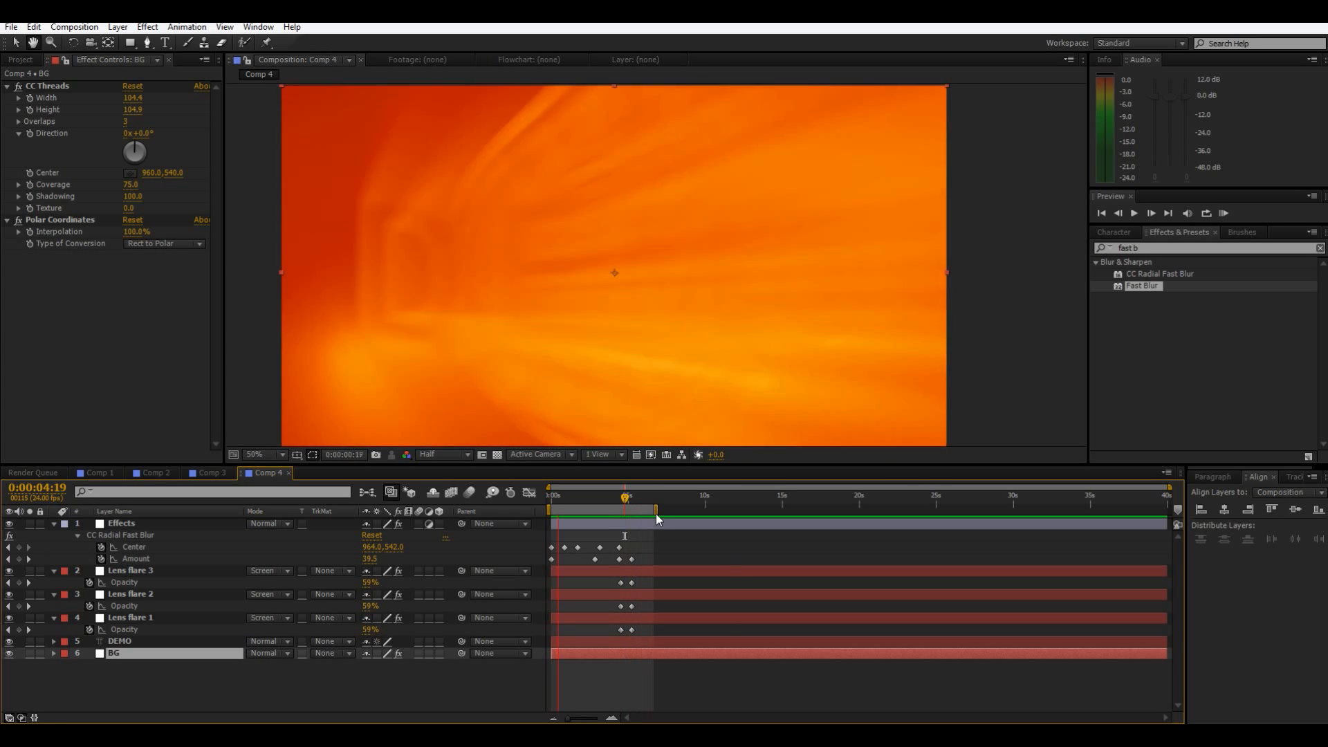
key("space")
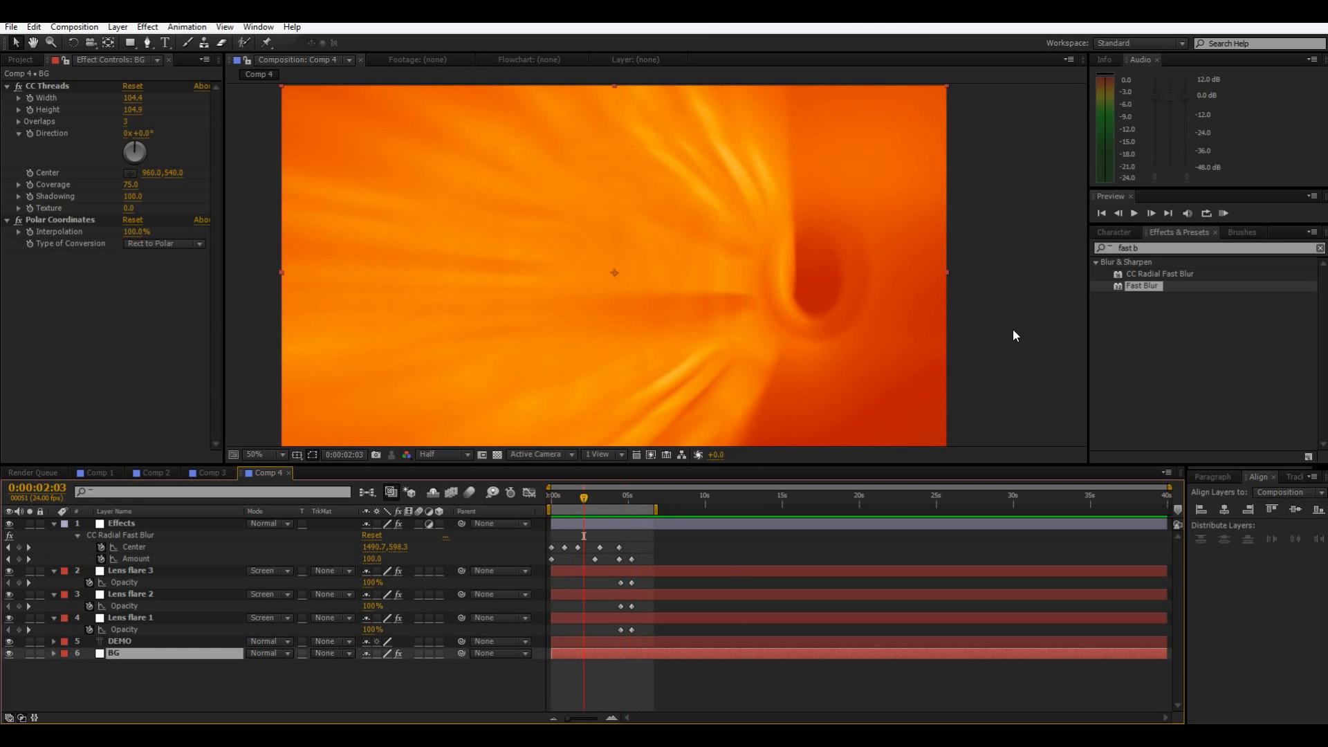
left_click(1014, 328)
key("space")
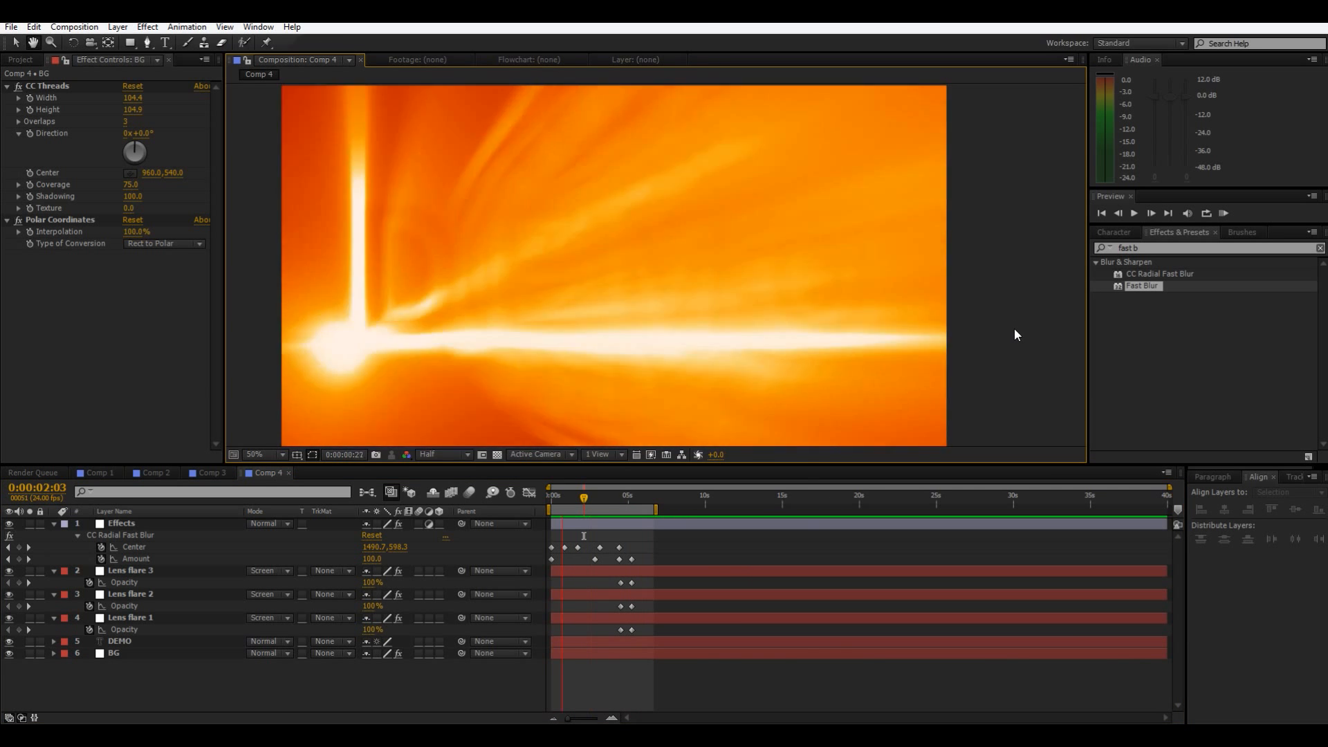